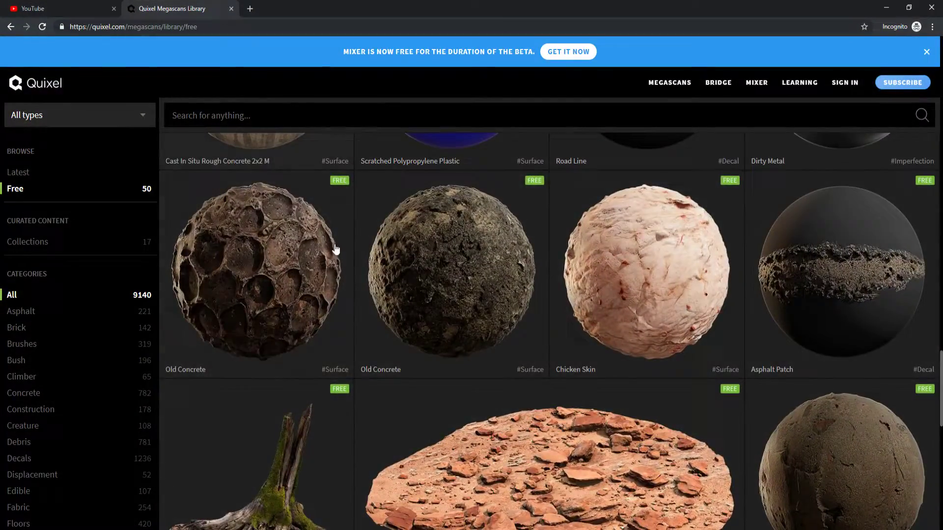
- Browse the free surfaces, decals and 3D assets in the Quixel Megascans library
scroll(412, 294, up, 10)
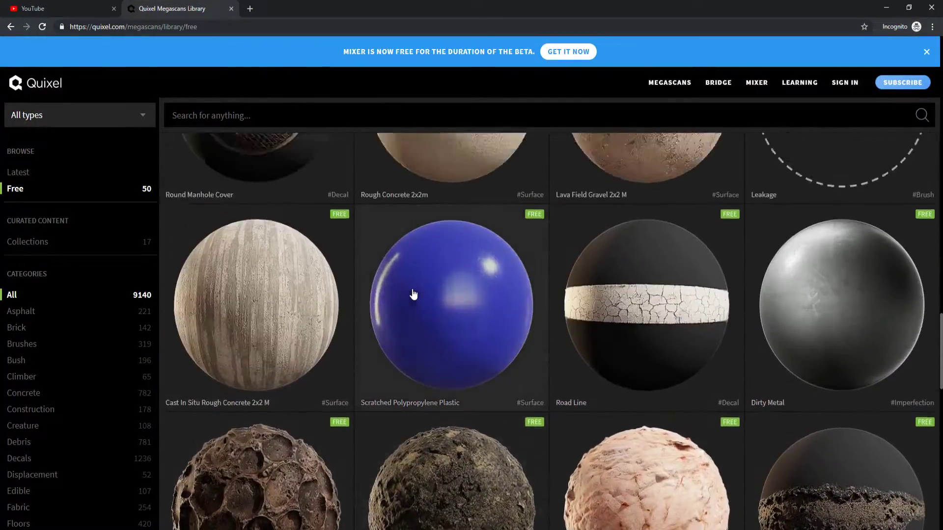
scroll(413, 295, up, 5)
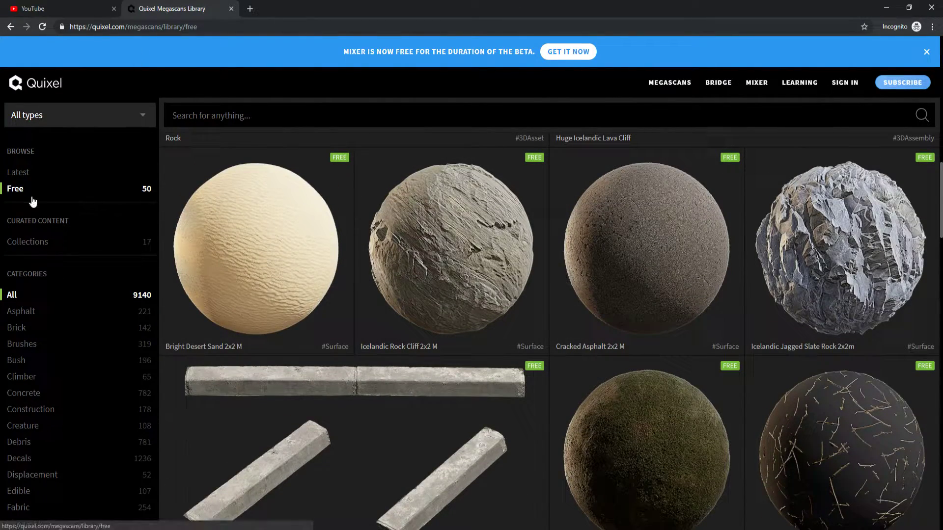
scroll(442, 265, up, 6)
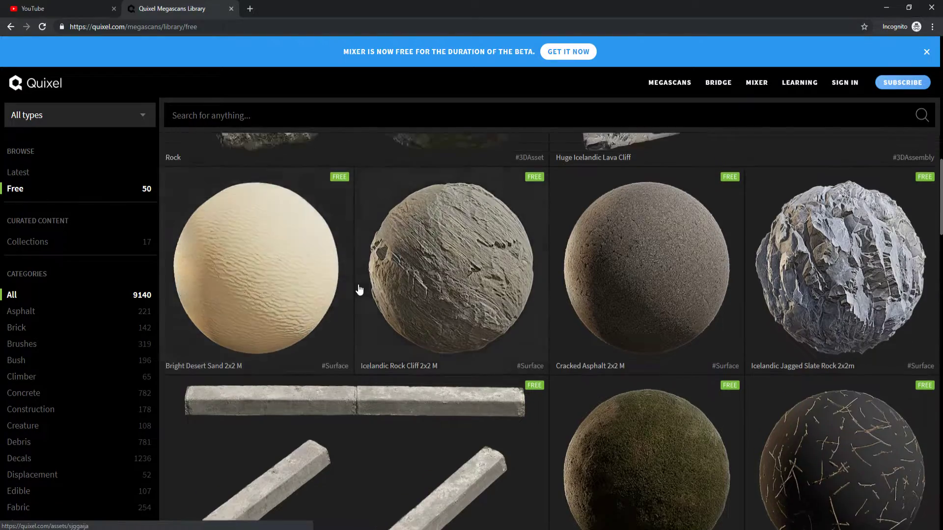
scroll(589, 319, up, 6)
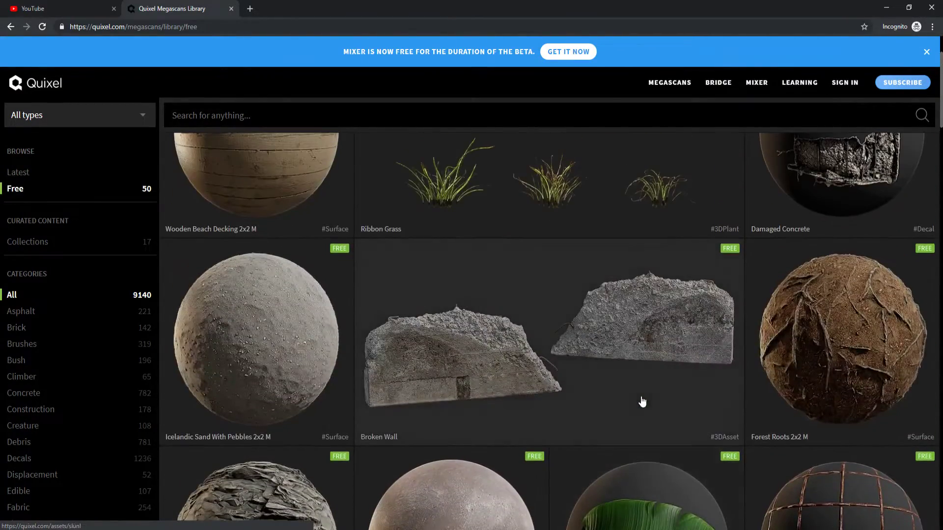
scroll(448, 453, up, 3)
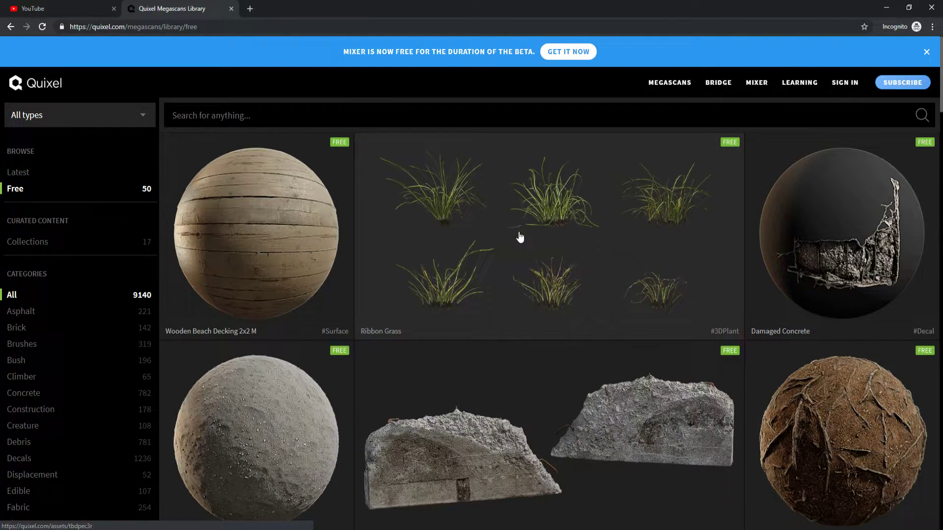
scroll(552, 300, down, 3)
scroll(552, 301, down, 5)
scroll(658, 331, down, 7)
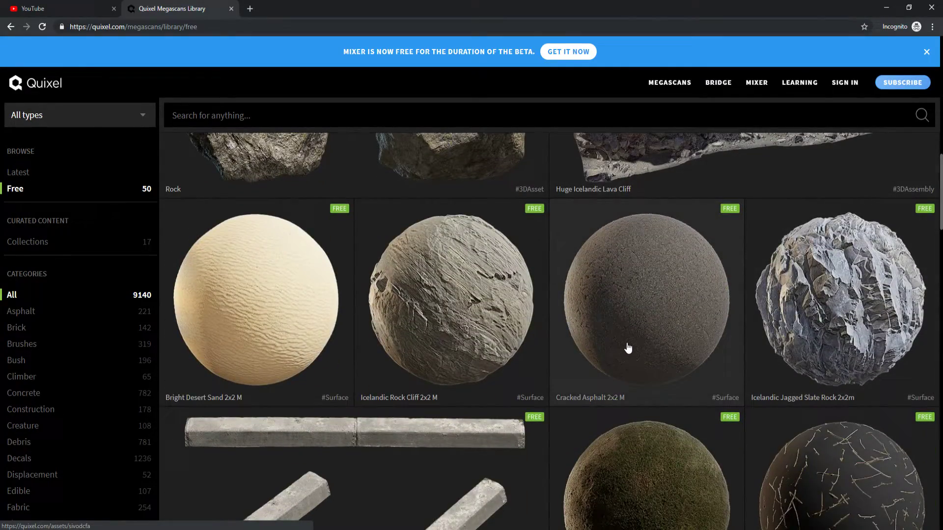
scroll(628, 348, down, 7)
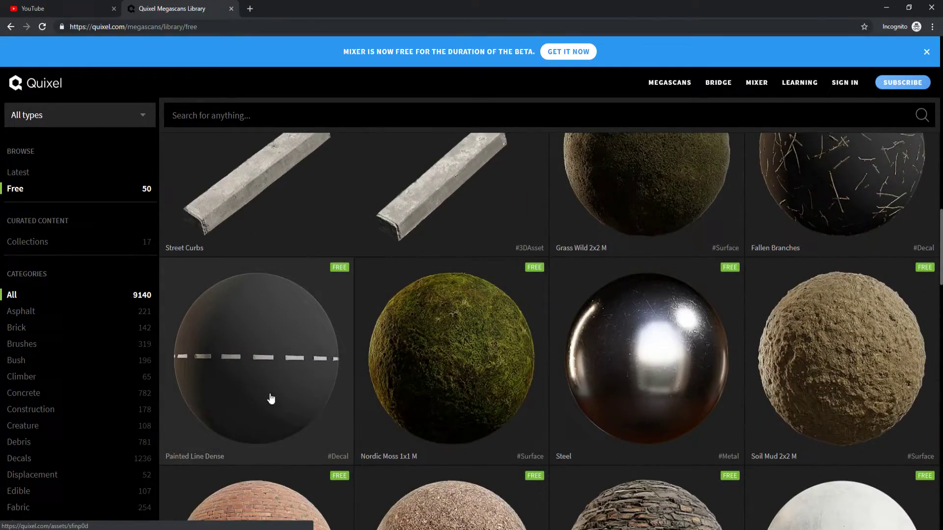
scroll(728, 375, down, 10)
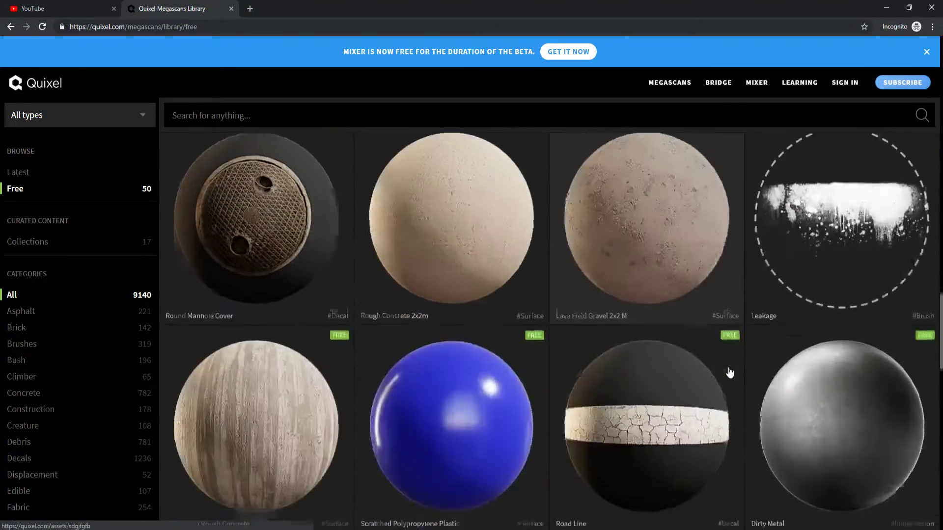
scroll(697, 344, down, 3)
scroll(708, 353, down, 3)
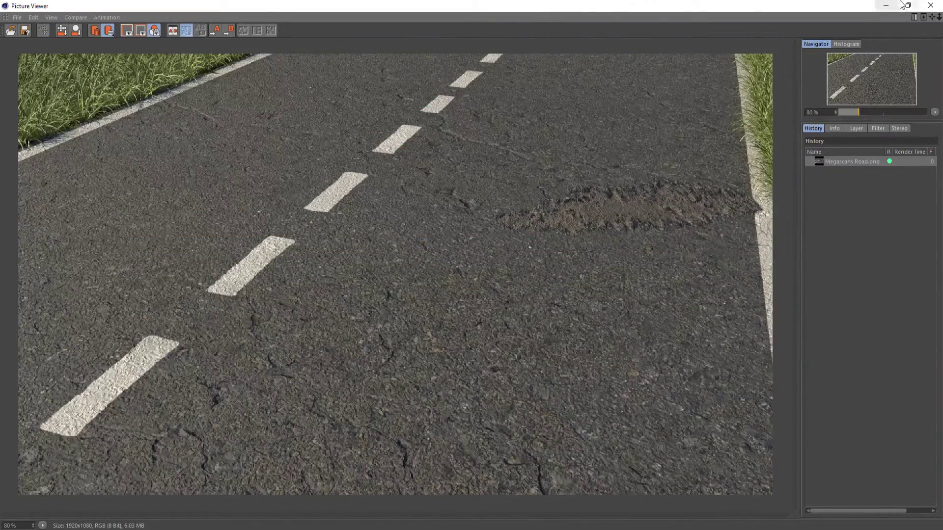
- Put away the rendered road image in Cinema 4D and check which renderer is selected in the render settings
click(886, 6)
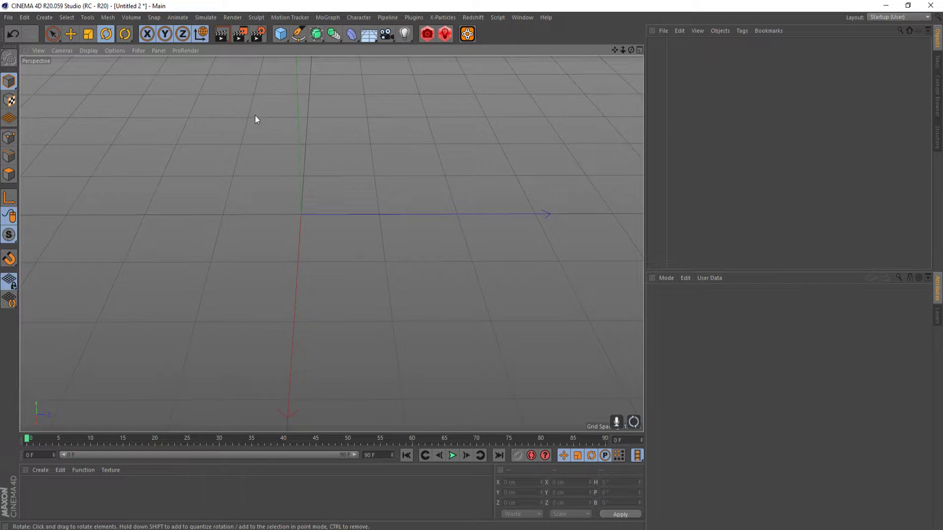
click(257, 34)
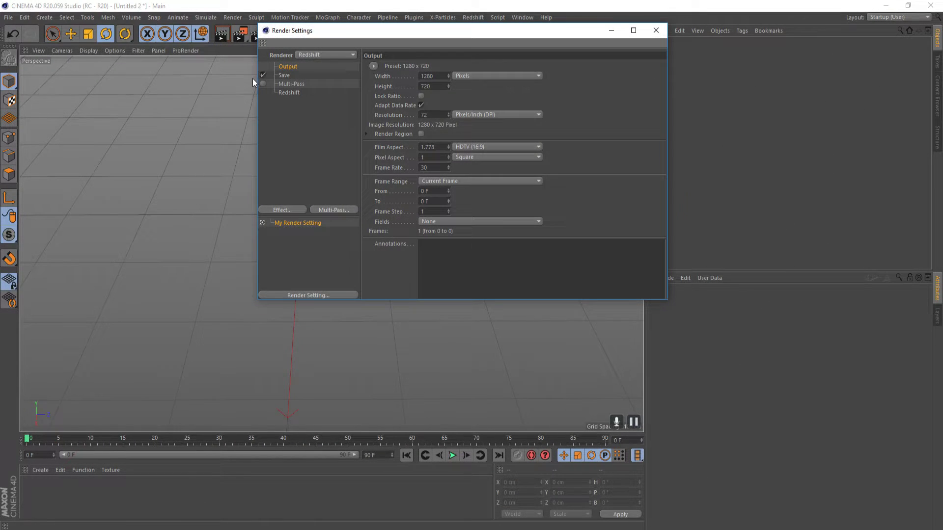
click(300, 57)
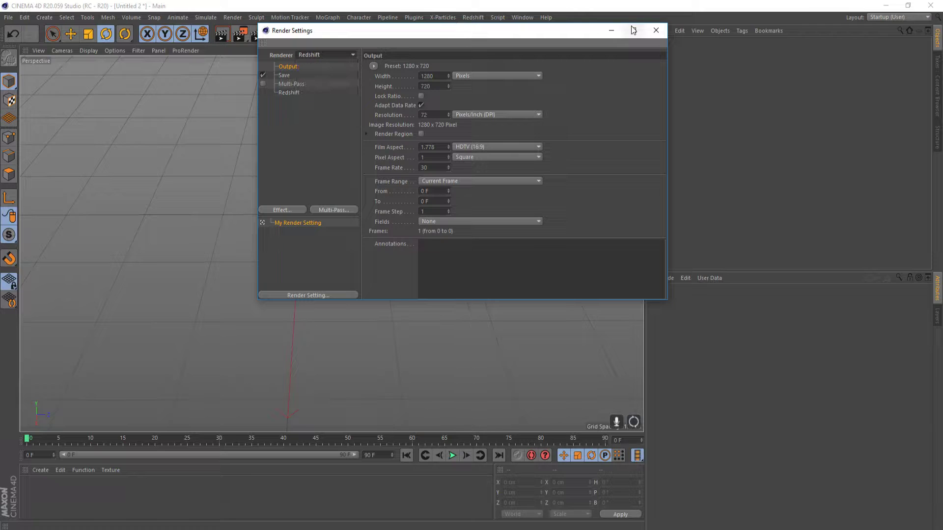
click(657, 30)
- Add a plane to the scene and make it editable
click(281, 34)
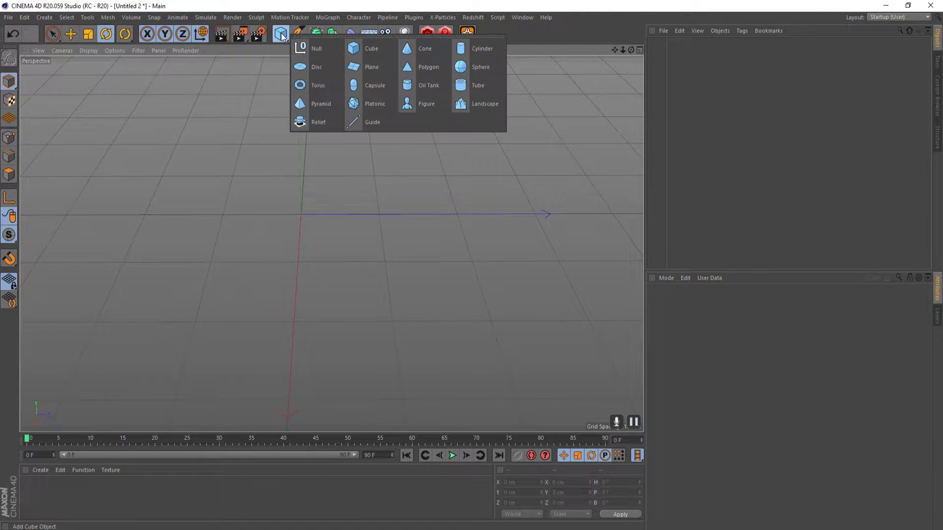
click(363, 69)
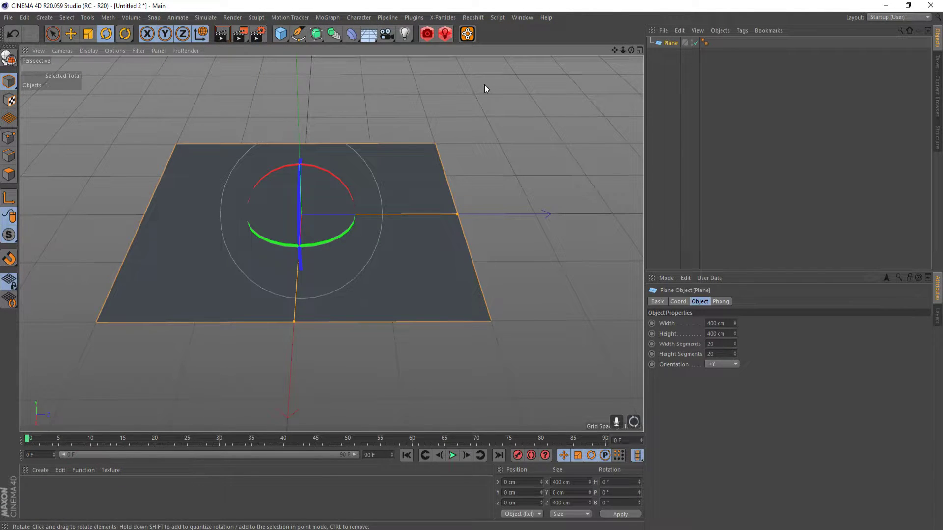
key(c)
- Give the plane a Redshift Object tag and enable its geometry override, tessellation and displacement
right_click(673, 46)
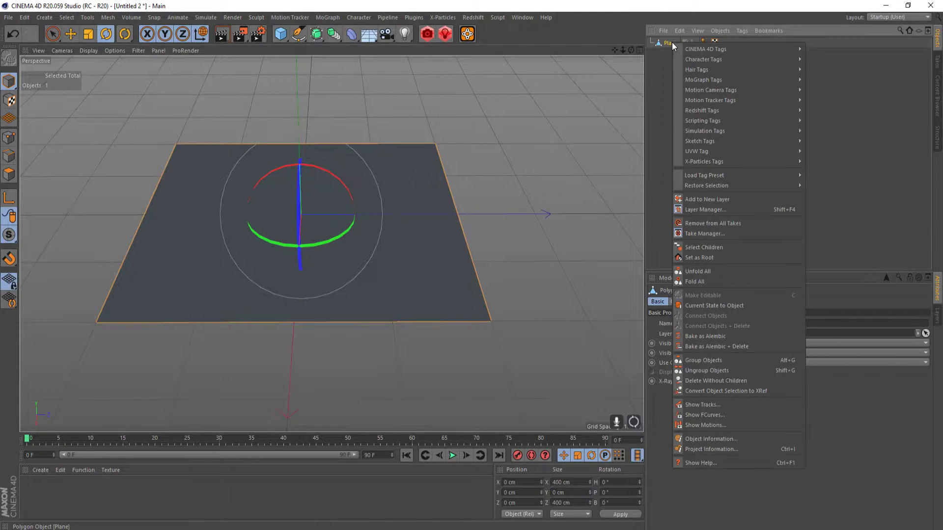
mouse_move(742, 113)
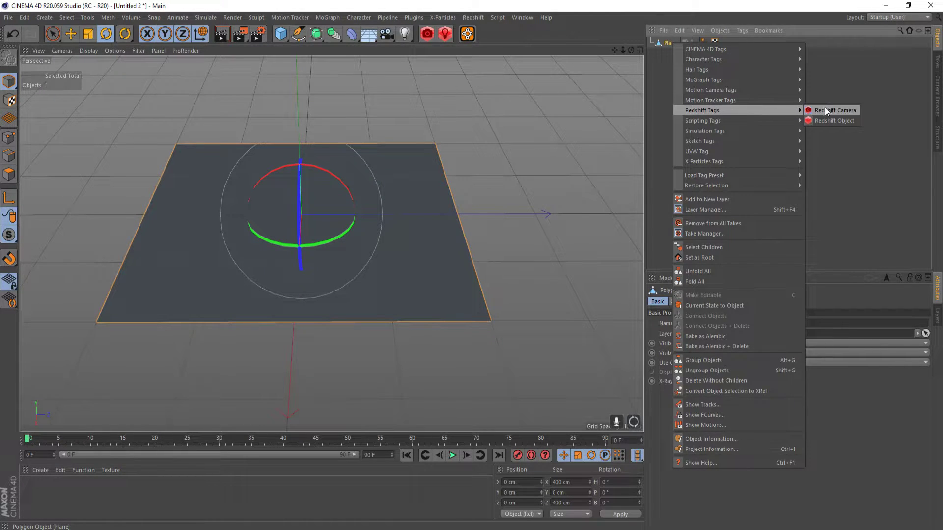
click(846, 122)
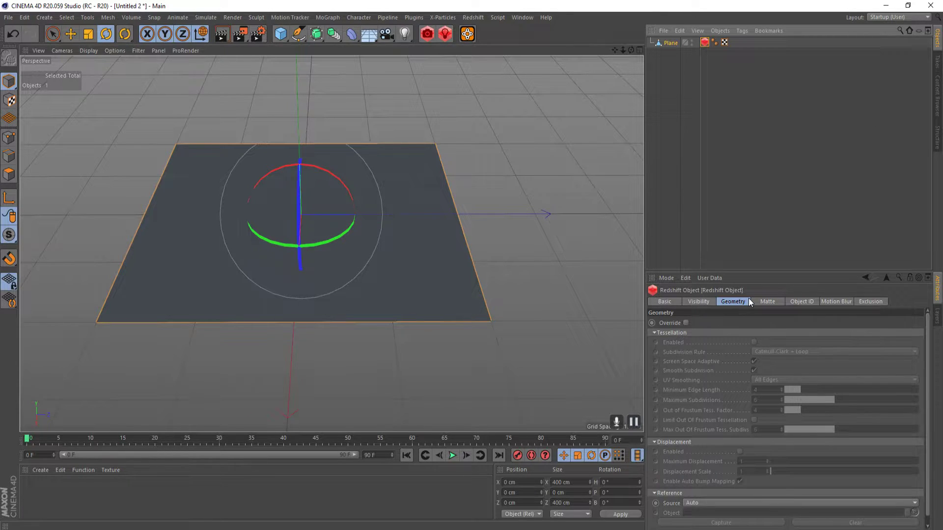
click(686, 323)
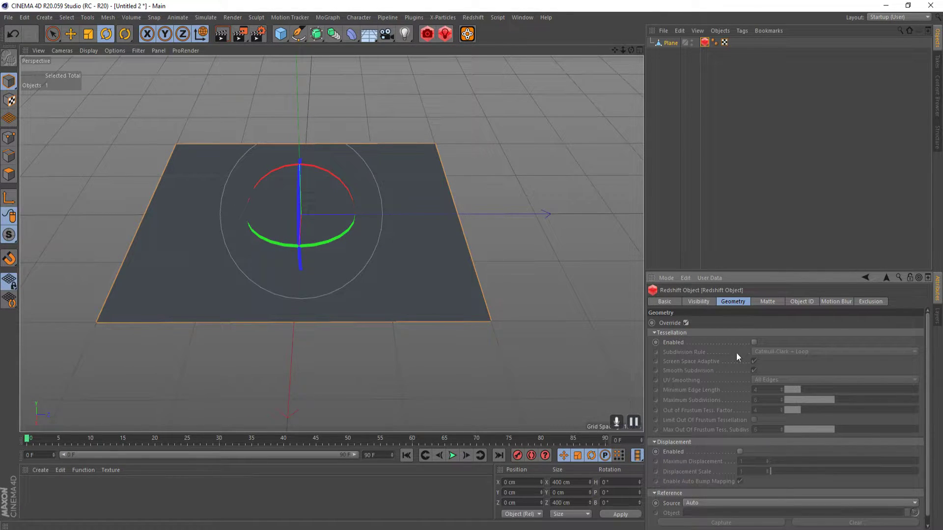
click(753, 342)
click(740, 452)
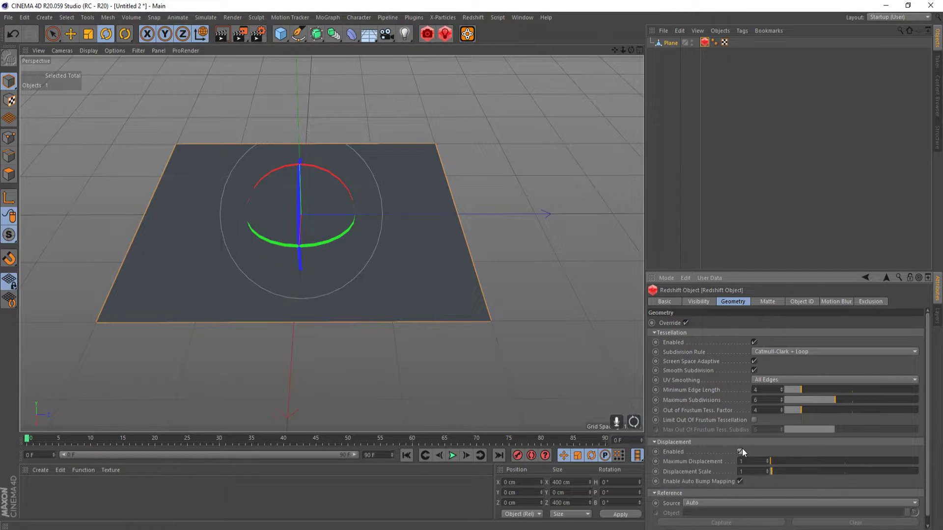
- Create a new standard Redshift material
alt+middle_drag(315, 256, 391, 241)
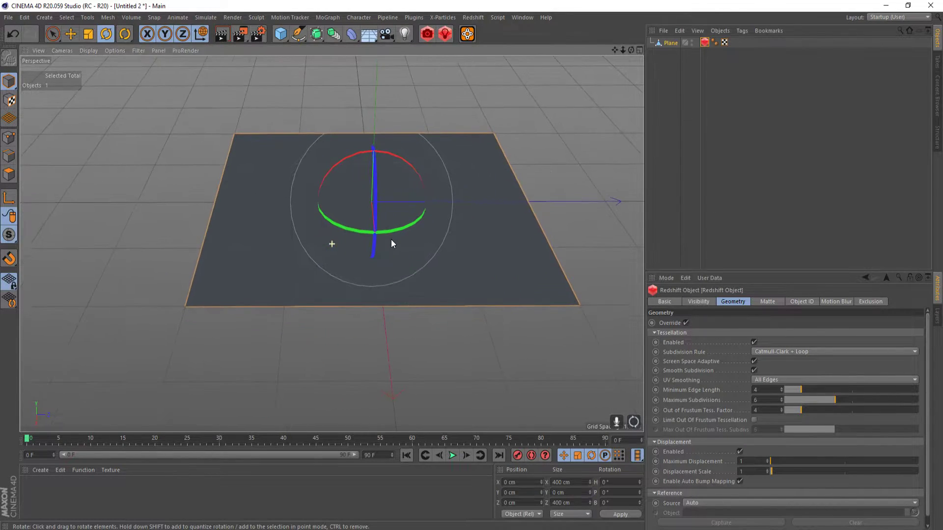
scroll(377, 241, up, 3)
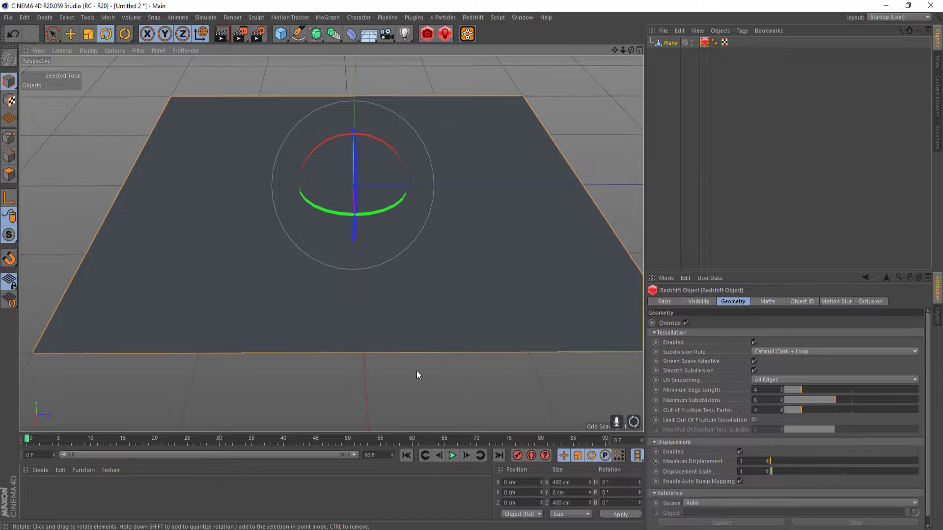
click(39, 471)
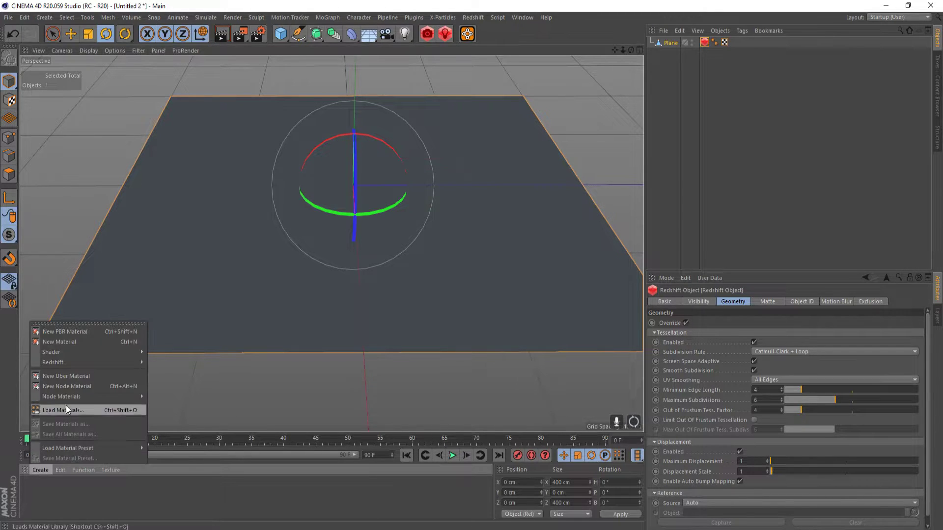
mouse_move(79, 363)
mouse_move(169, 364)
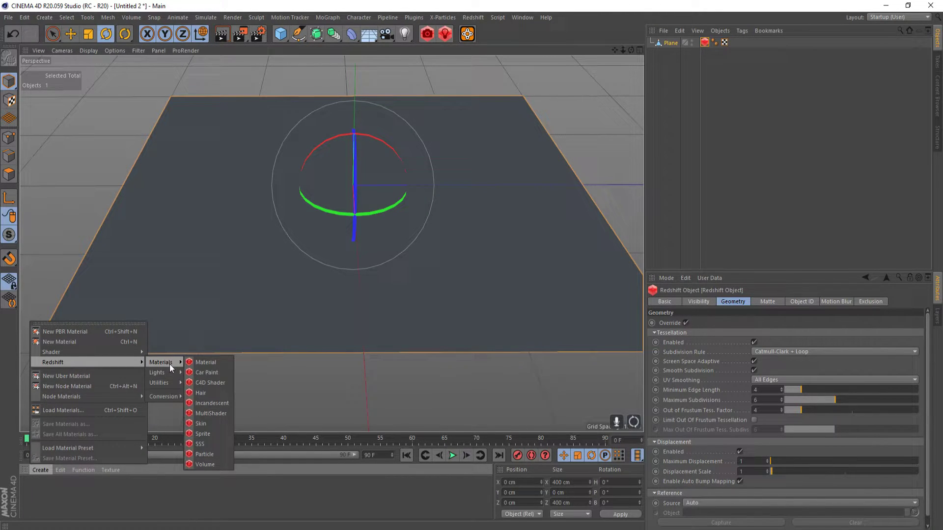
click(205, 363)
- Open the new material's shader graph and set the RS Material's reflection weight to 0
double_click(31, 491)
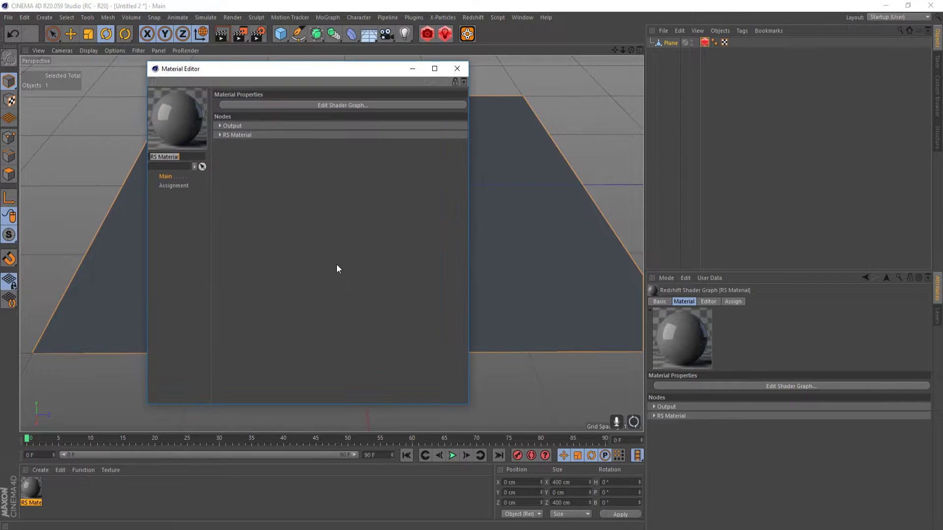
click(383, 105)
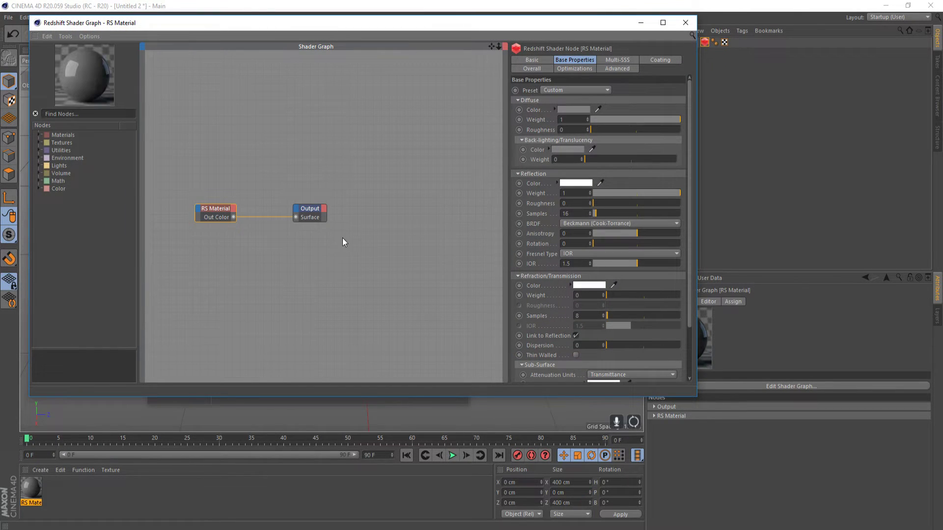
middle_drag(208, 267, 339, 253)
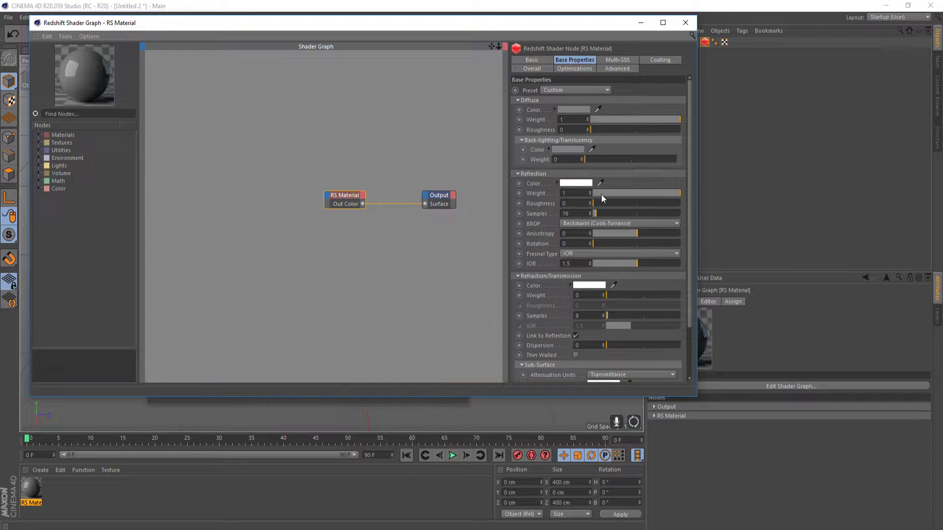
drag(601, 195, 534, 205)
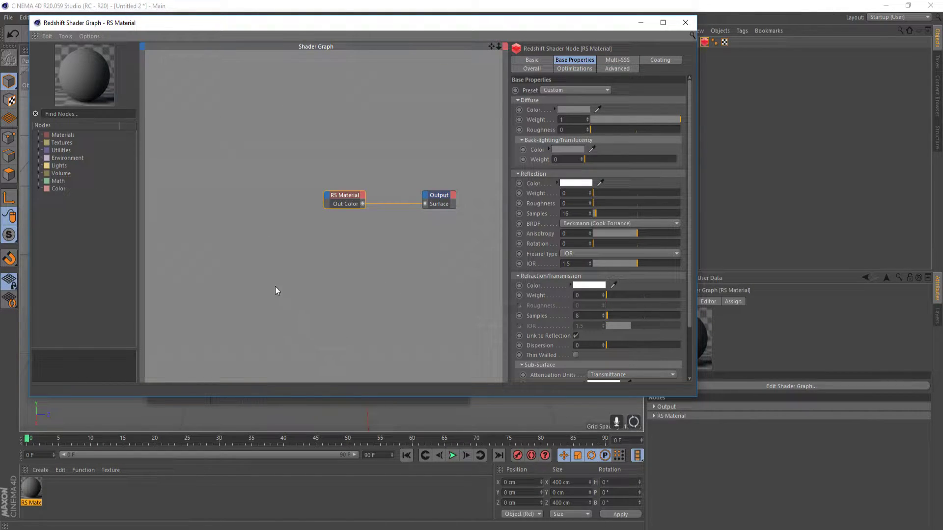
- Add a Color Layer node before the RS Material and connect its Out Color to the material's Diffuse Color
click(40, 190)
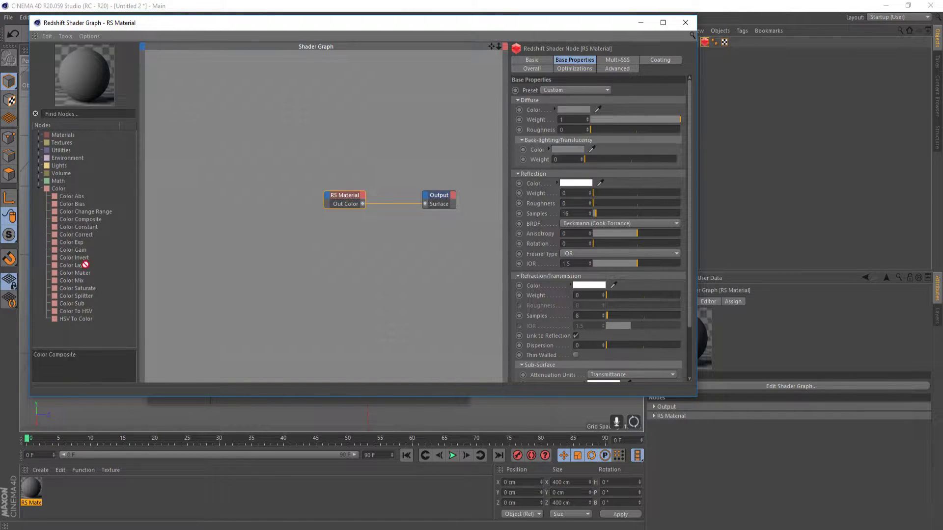
drag(82, 264, 240, 161)
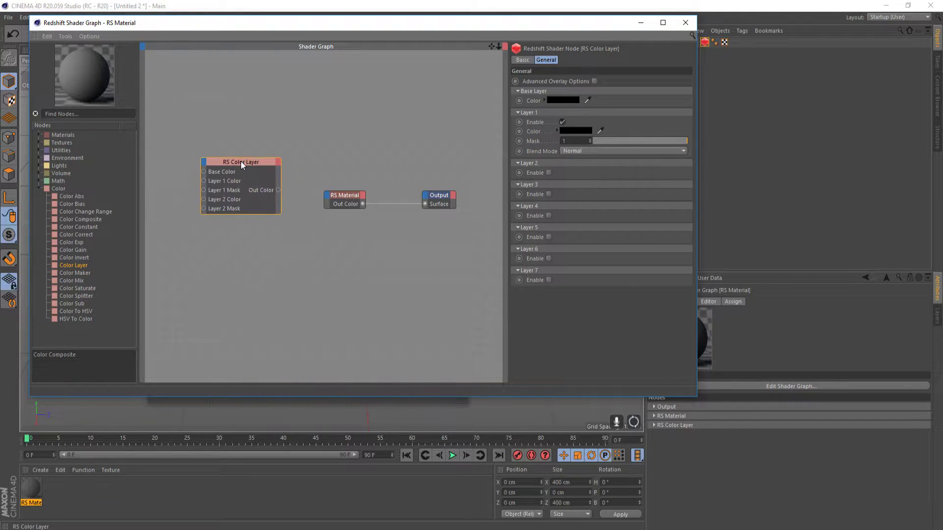
middle_drag(267, 227, 325, 238)
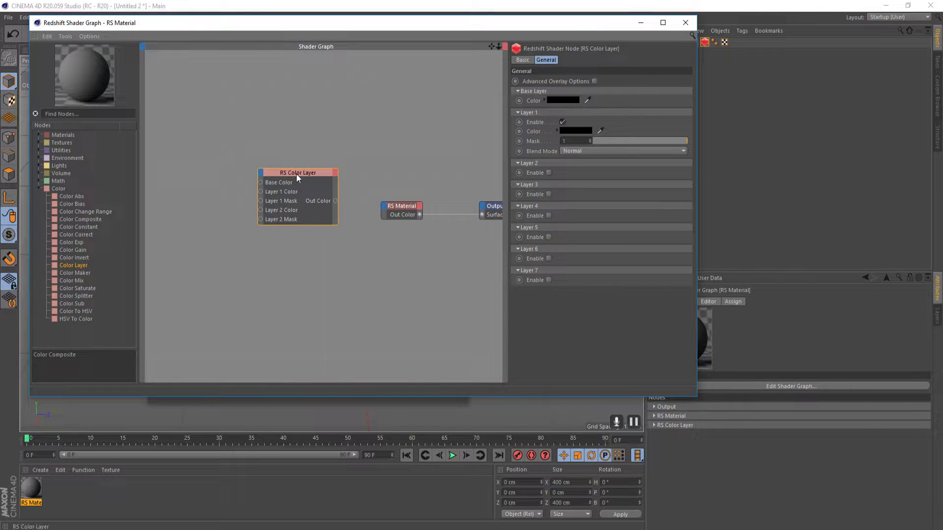
drag(296, 174, 264, 183)
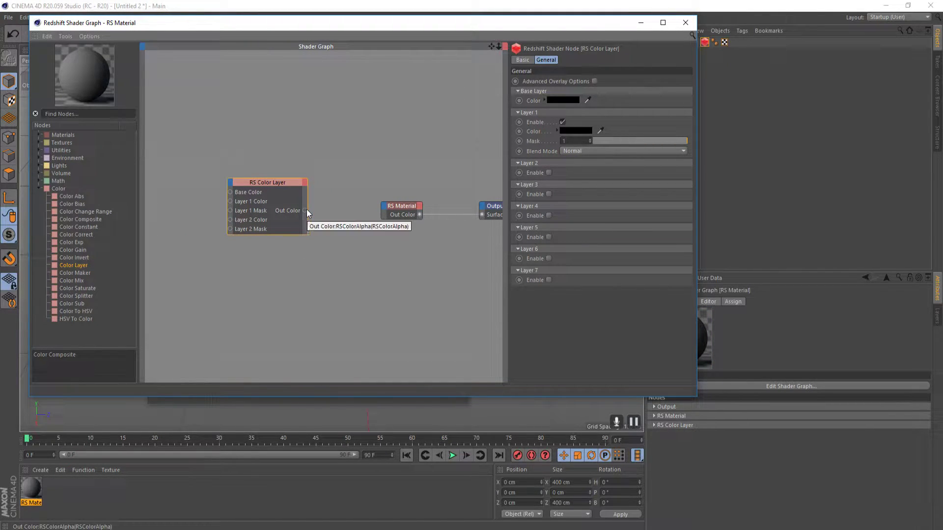
drag(304, 210, 386, 212)
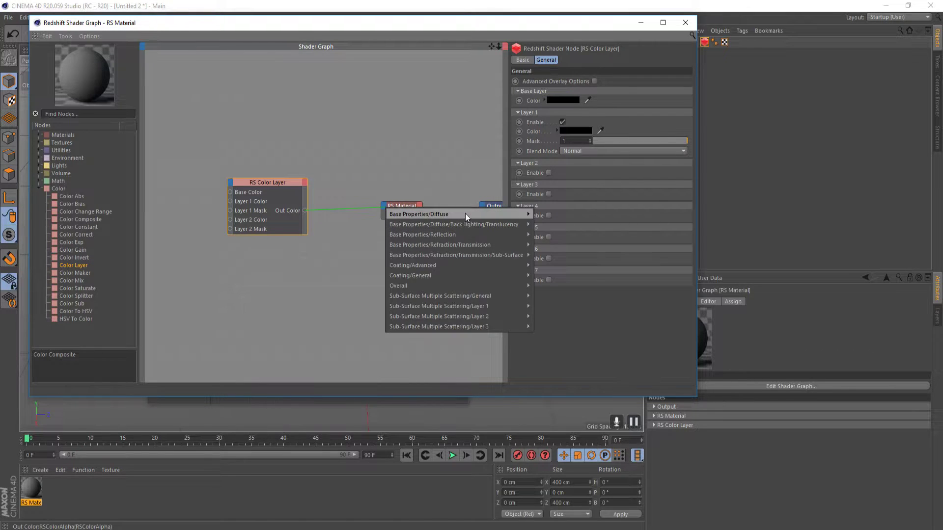
mouse_move(465, 214)
click(560, 219)
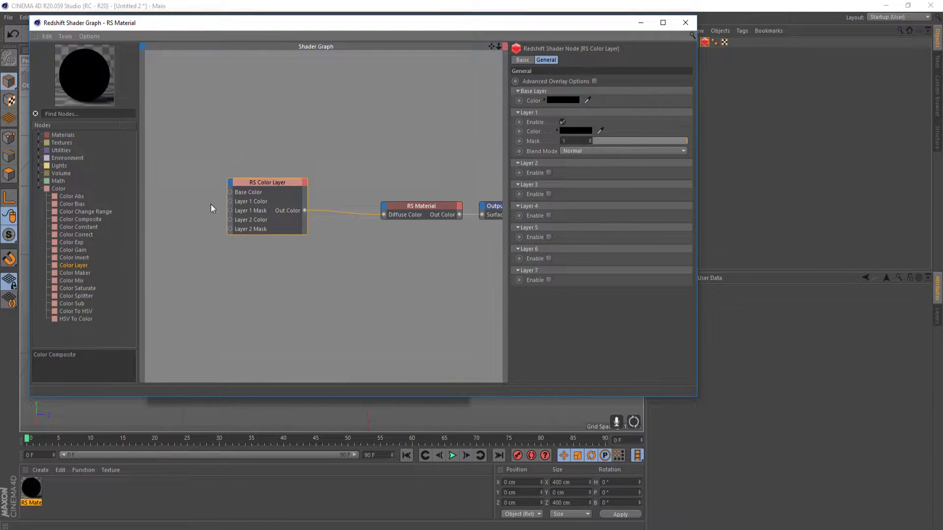
- Disable Layer 1 in the RS Color Layer node
middle_drag(211, 204, 326, 205)
click(378, 199)
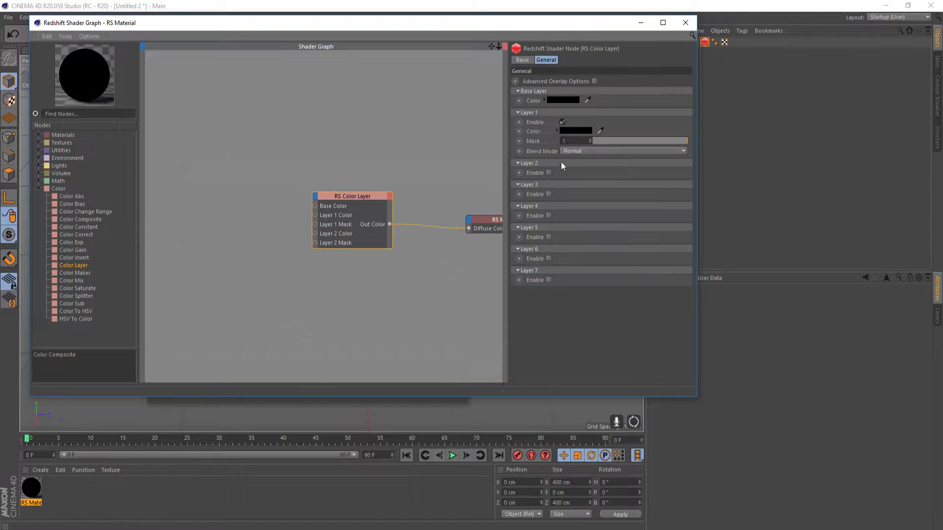
click(562, 122)
middle_drag(193, 225, 242, 207)
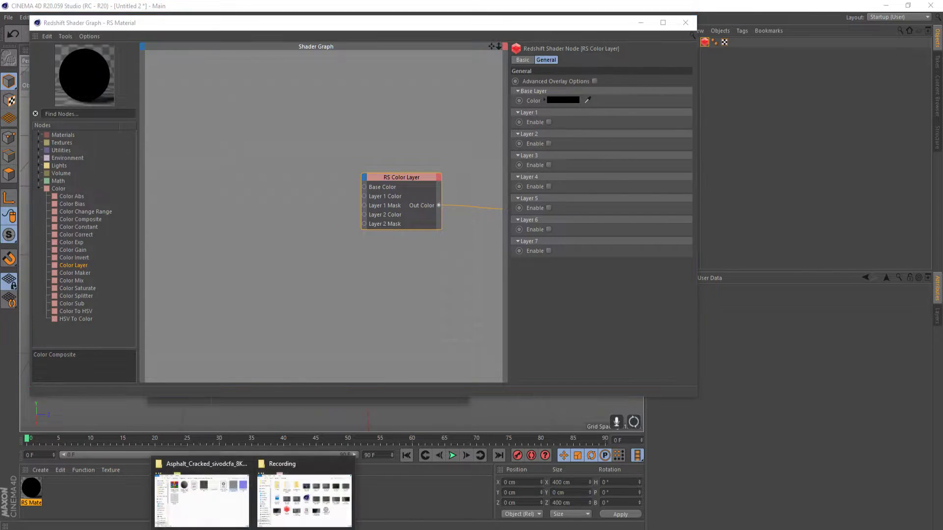
- Import the Albedo, Displacement and Normal JPG textures from the Asphalt_Cracked_sivodcfa_8K_surface_ms folder into the shader graph
click(204, 494)
click(637, 183)
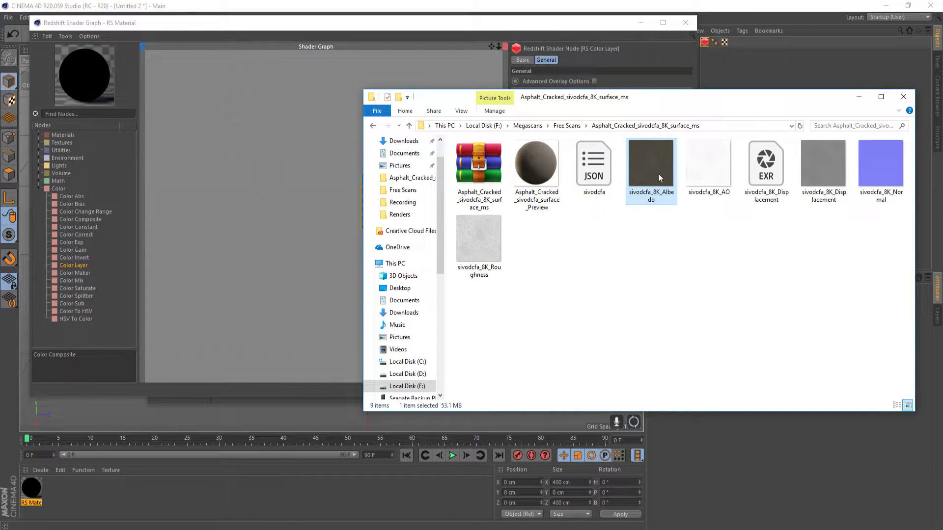
ctrl+click(826, 178)
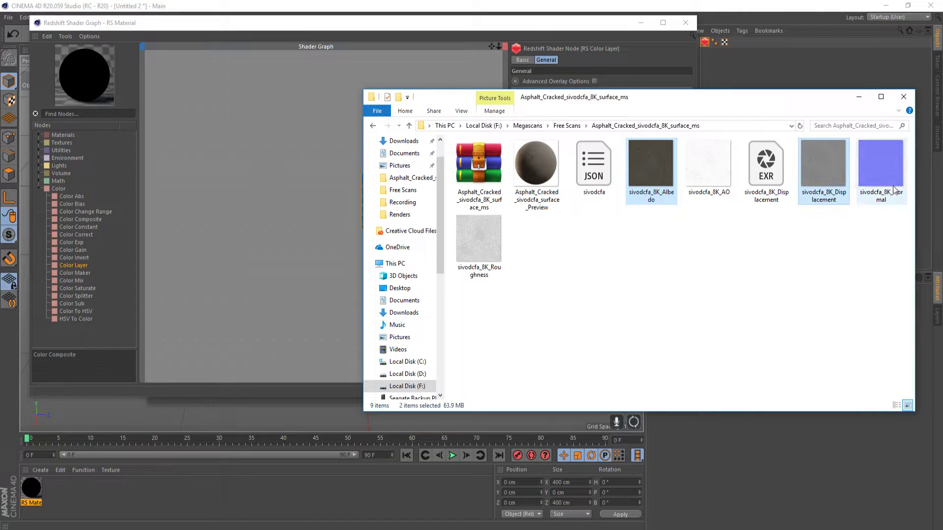
ctrl+click(874, 181)
drag(649, 172, 462, 320)
click(859, 97)
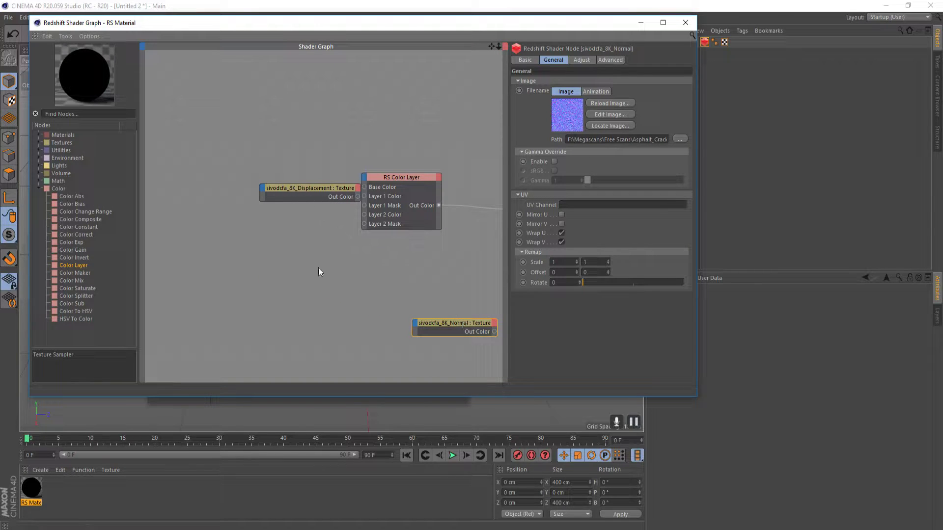
- Spread out the imported texture nodes and connect the sivodcfa_8K_Albedo texture's Out Color to the RS Color Layer's Base Color
middle_drag(318, 267, 305, 183)
drag(306, 116, 451, 367)
middle_drag(368, 245, 451, 270)
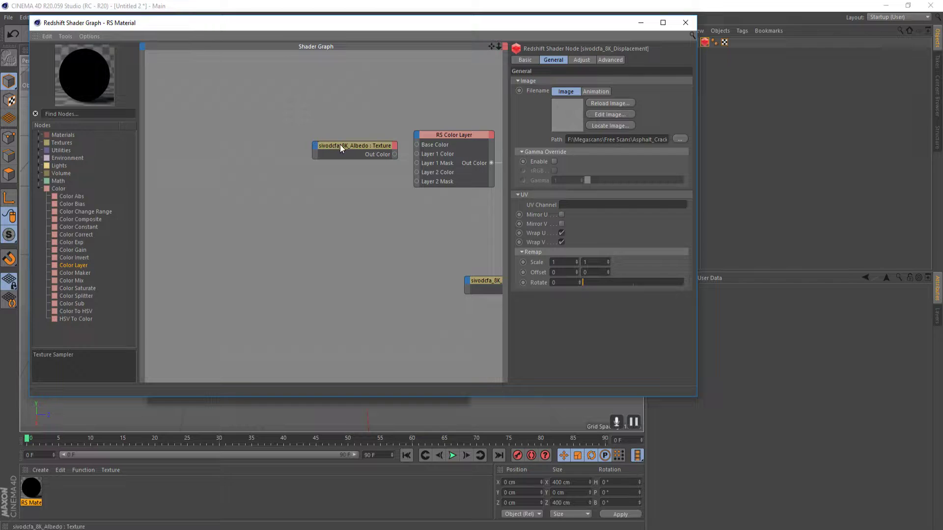
drag(340, 144, 167, 97)
drag(462, 136, 305, 139)
middle_drag(305, 139, 487, 108)
drag(407, 92, 319, 127)
middle_drag(318, 126, 256, 169)
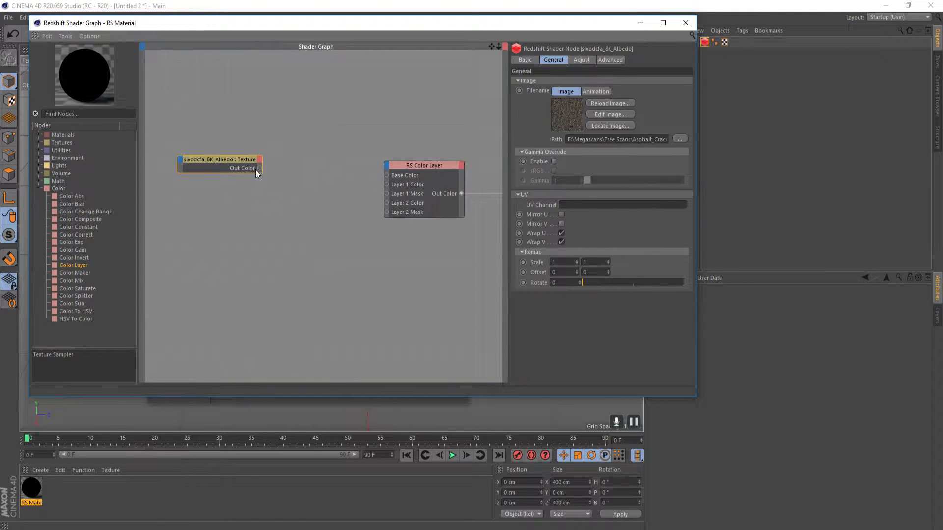
drag(259, 168, 387, 175)
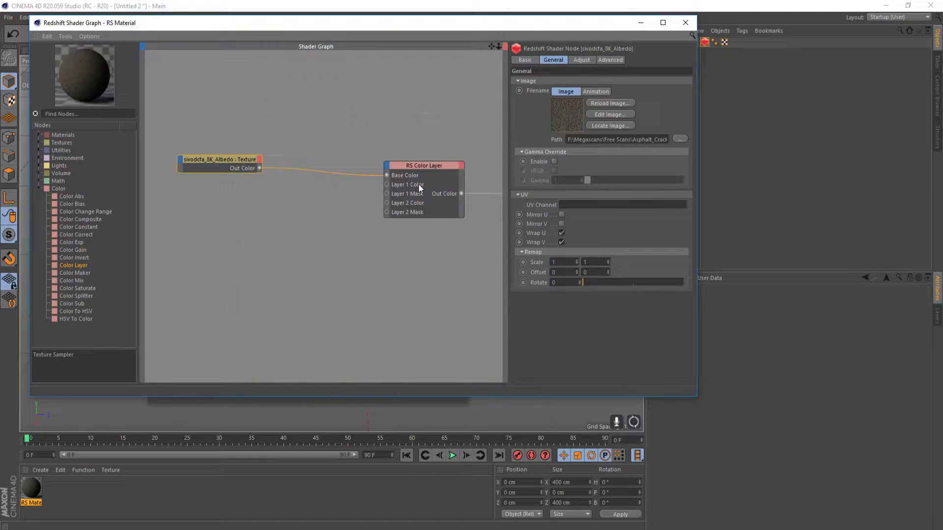
- Enable Layer 1 in the RS Color Layer and import the Albedo and Opacity textures from the Decals_Paintedline_sfinp0d_8K_atlas_ms folder
click(424, 167)
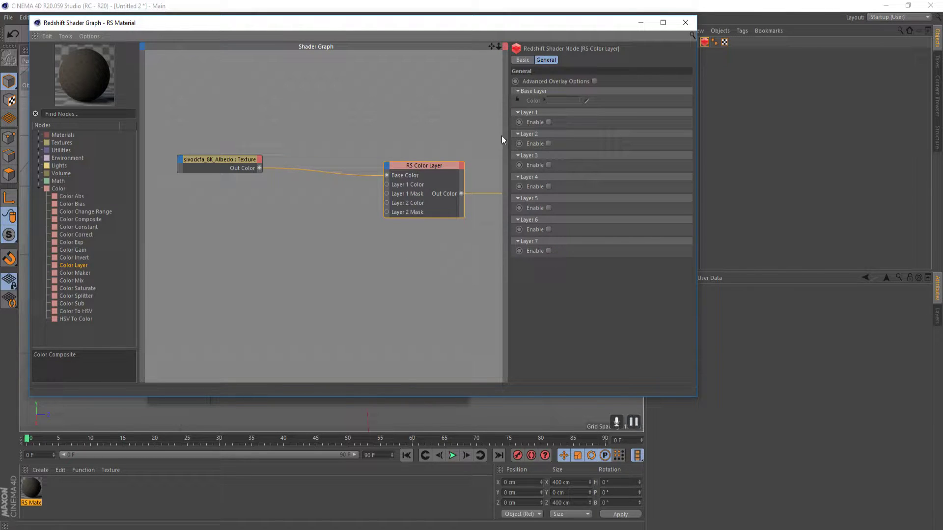
click(548, 122)
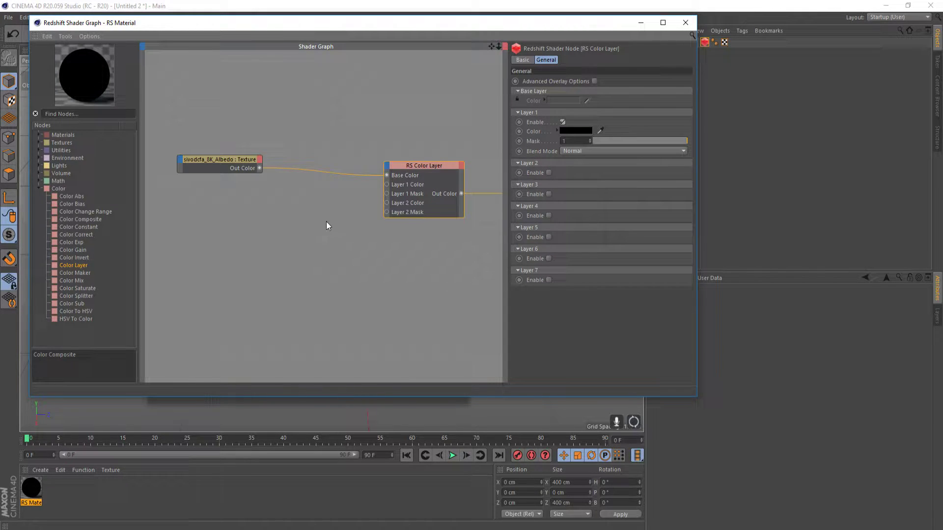
click(260, 529)
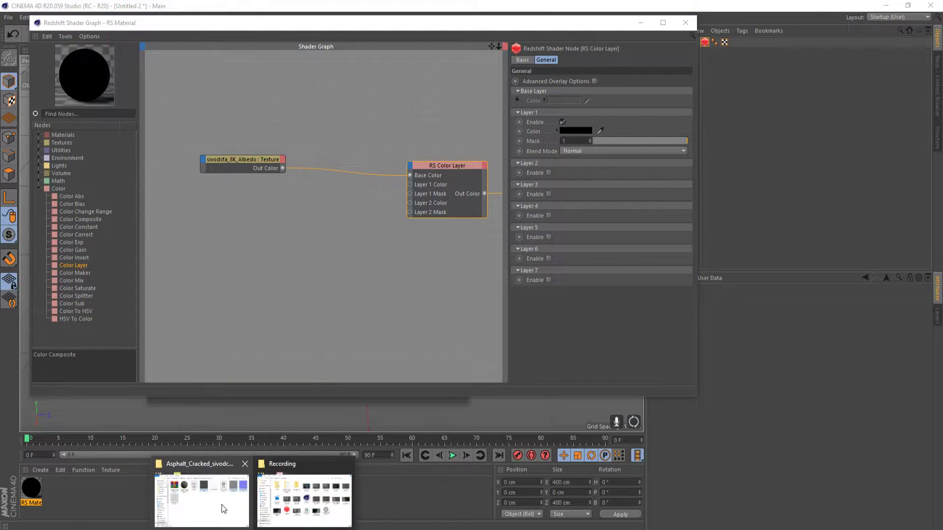
click(223, 508)
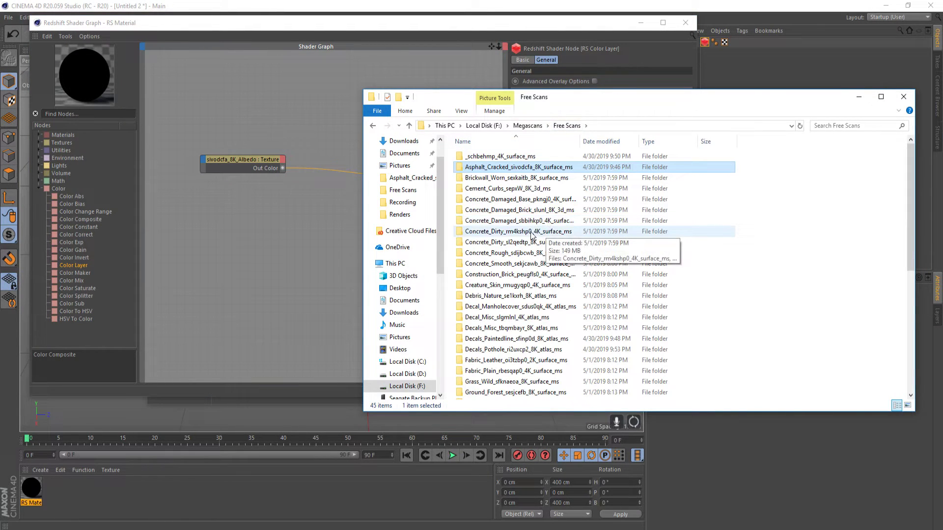
scroll(549, 226, down, 3)
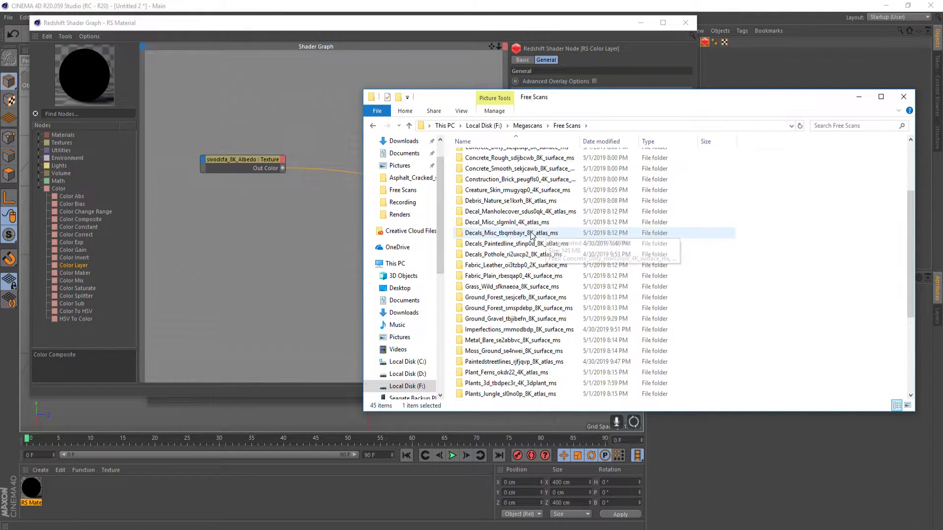
double_click(496, 245)
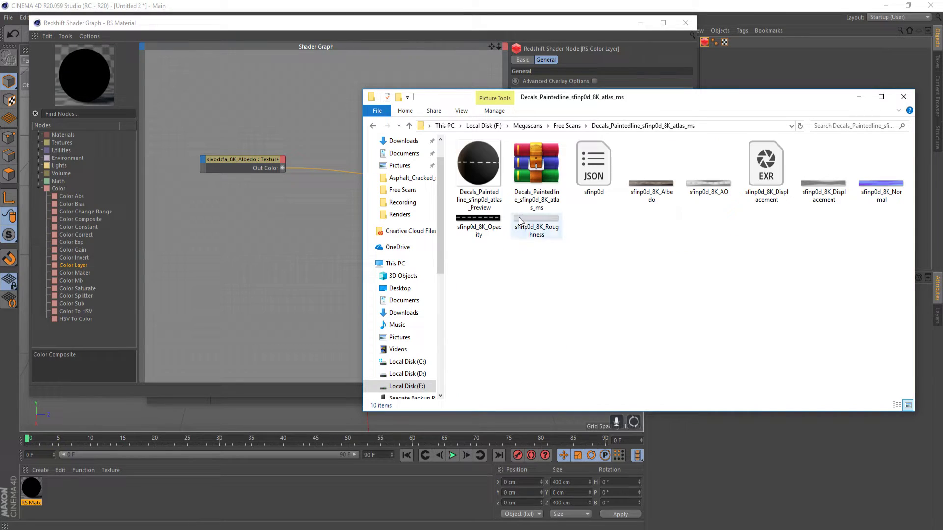
click(656, 193)
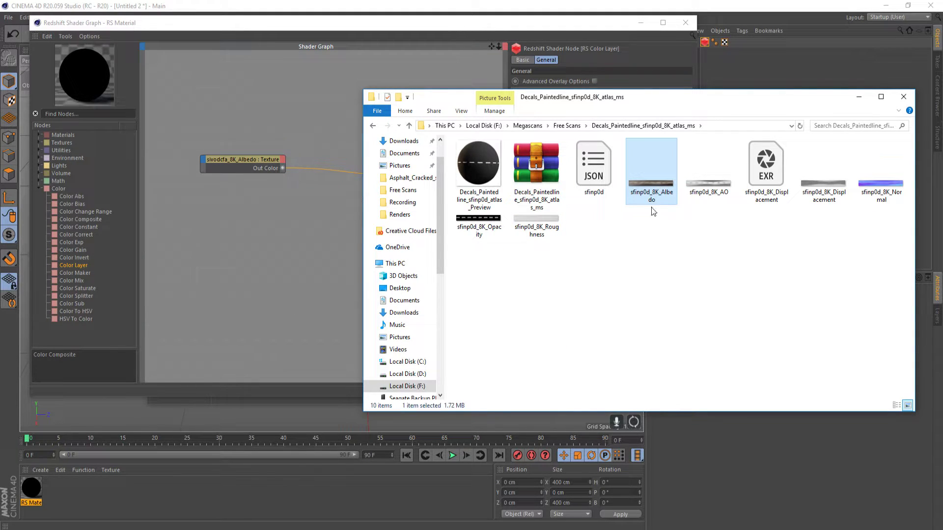
ctrl+click(479, 227)
drag(650, 173, 268, 251)
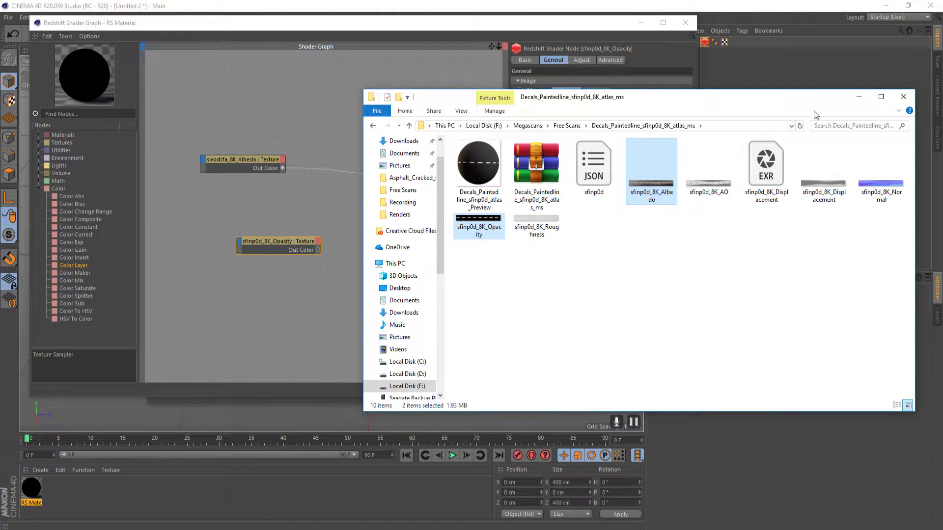
click(857, 97)
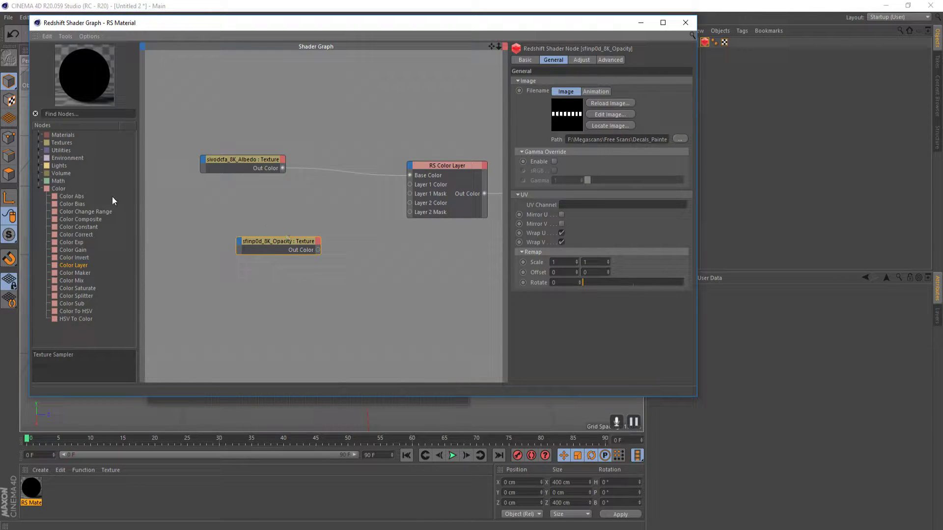
- Line up the painted-line textures and connect sfinp0d_8K_Albedo to Layer 1 Color and sfinp0d_8K_Opacity to Layer 1 Mask
drag(282, 246, 252, 200)
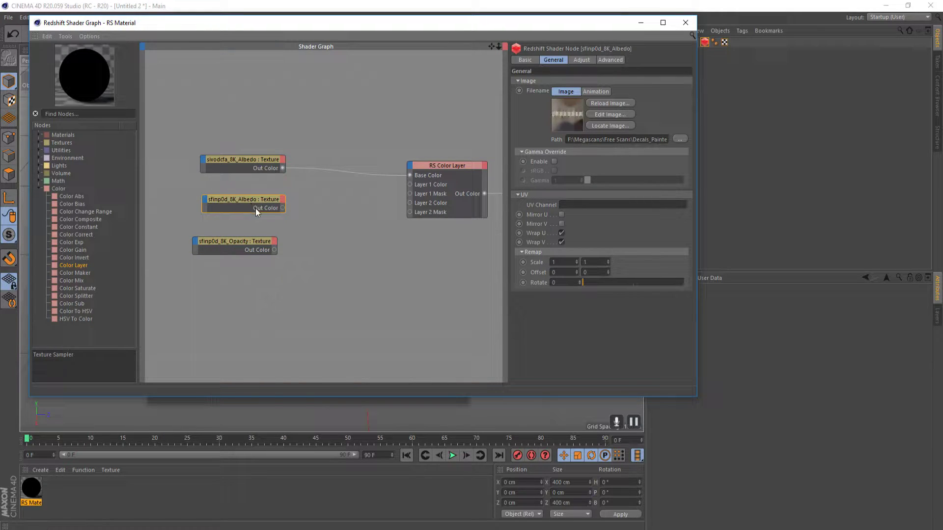
drag(244, 241, 253, 228)
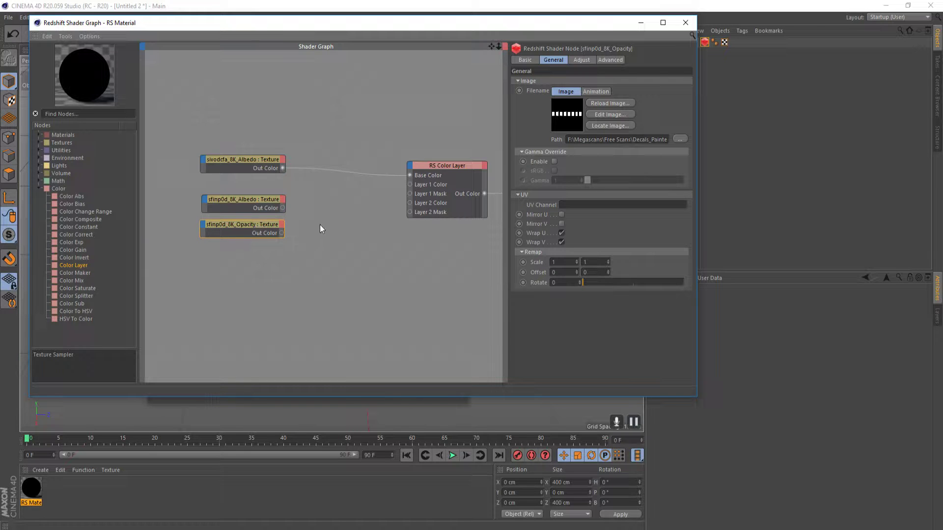
middle_drag(320, 213, 335, 184)
click(285, 181)
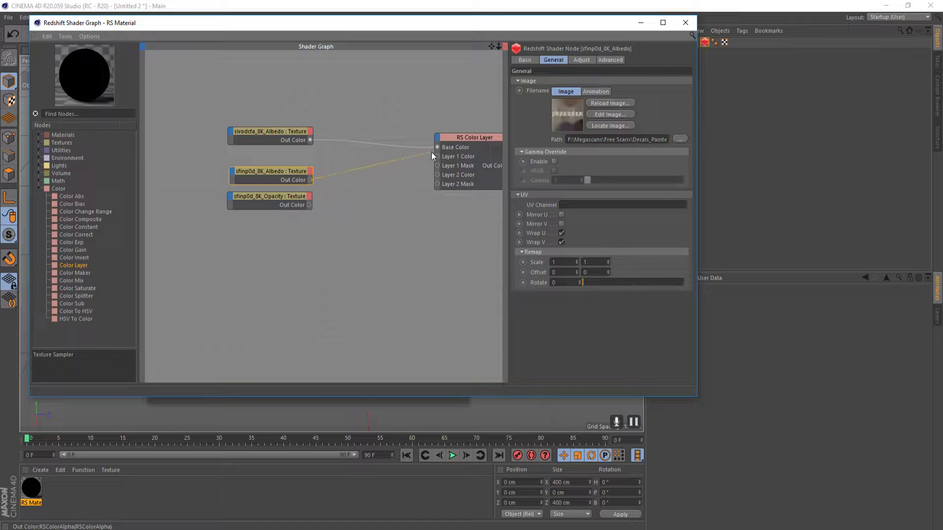
drag(431, 152, 438, 156)
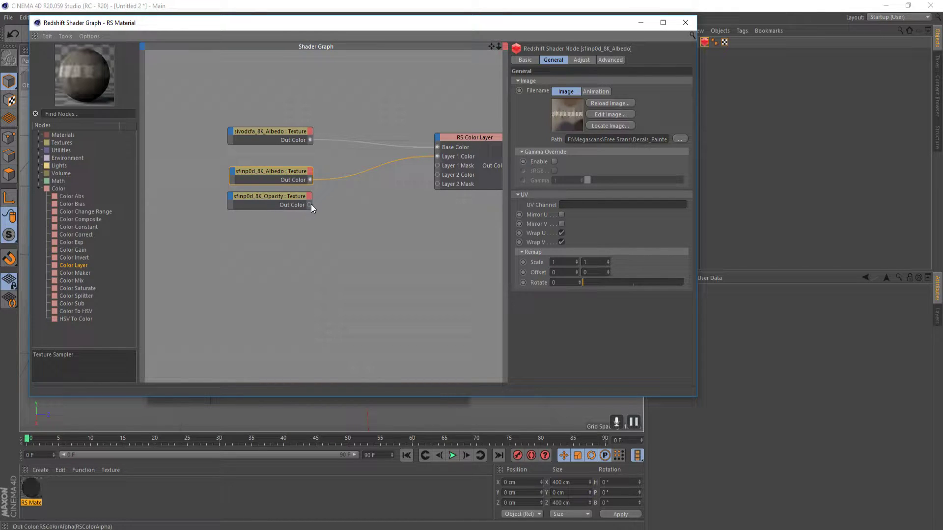
drag(311, 205, 437, 166)
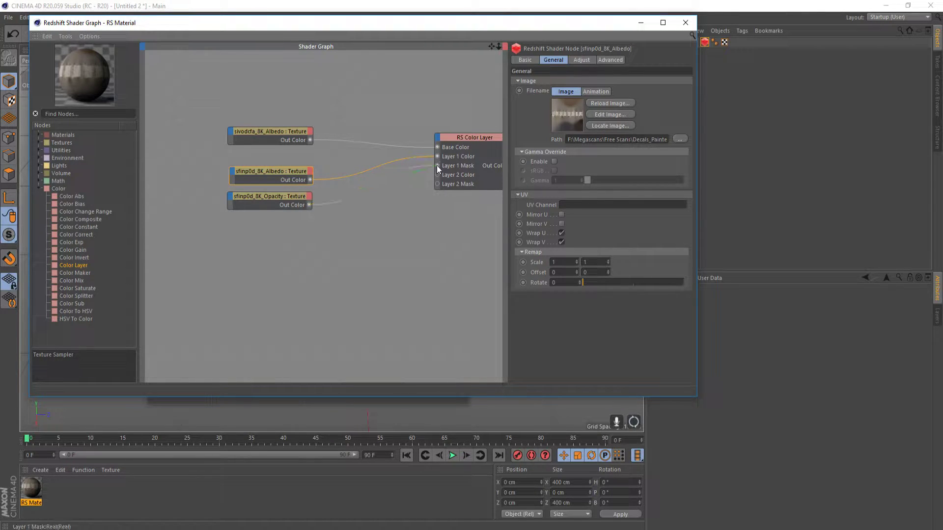
- Minimize the shader graph and apply the RS Material to the plane in the viewport
click(640, 23)
click(64, 478)
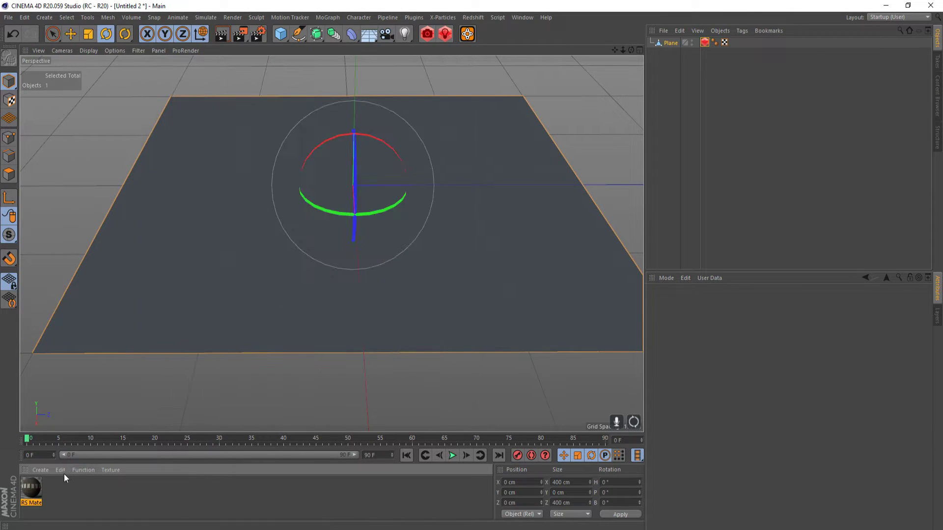
drag(37, 485, 356, 297)
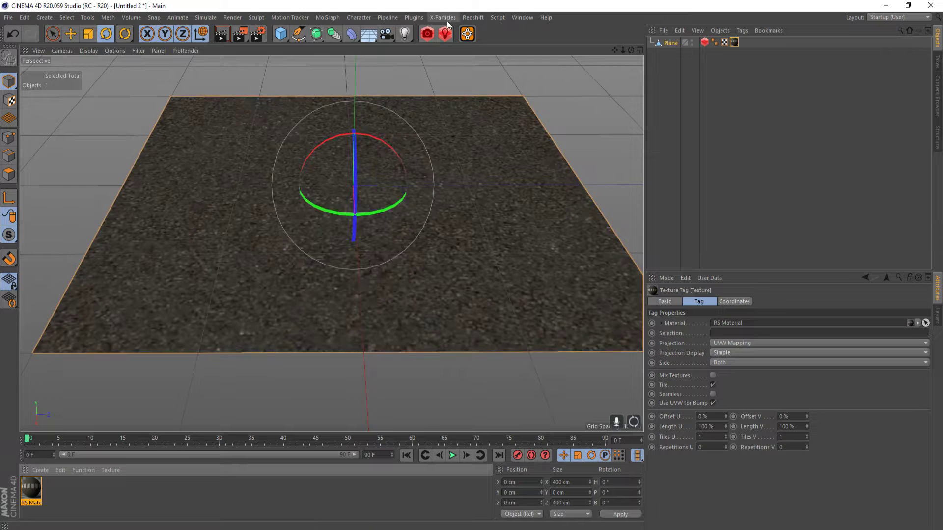
- Open the Redshift RenderView and examine the painted line on the asphalt plane up close
click(477, 19)
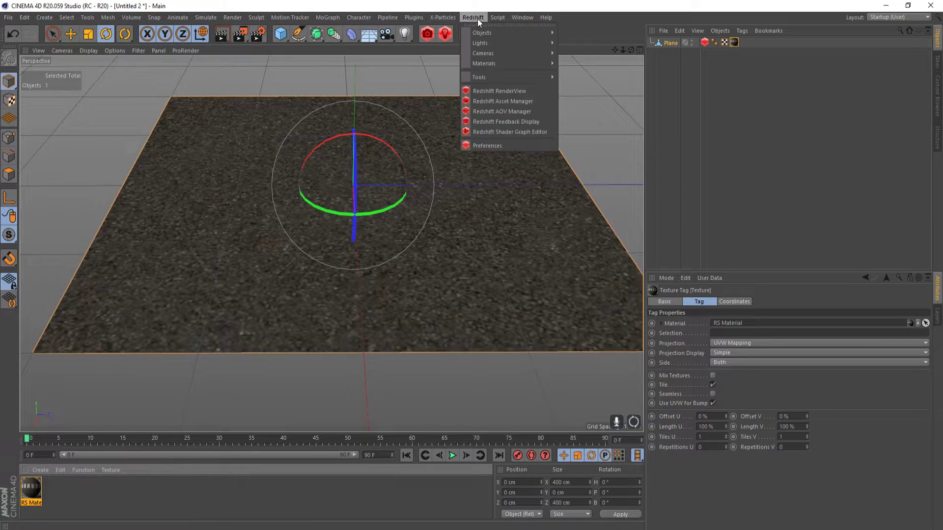
click(497, 91)
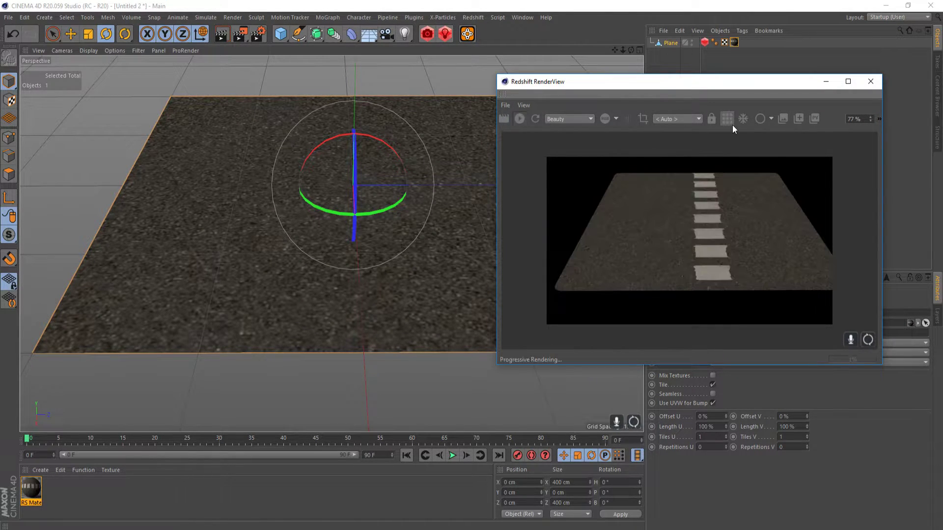
alt+drag(400, 238, 351, 235)
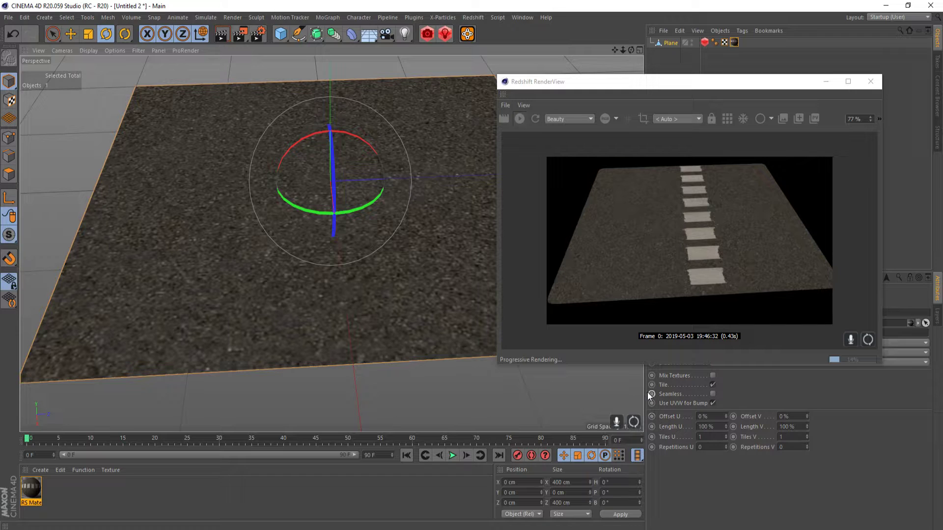
alt+right_drag(342, 292, 461, 286)
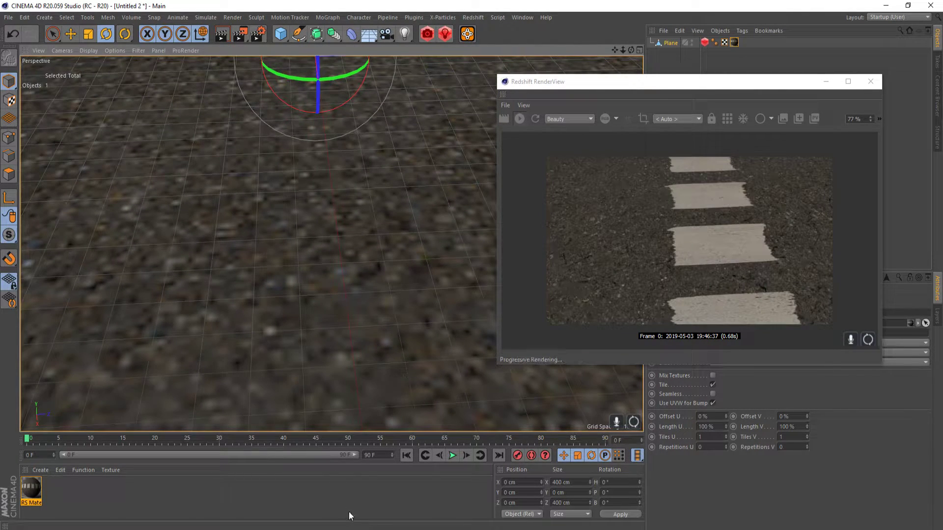
- Bring back the shader graph beside the render and set Layer 1's blend mode in the RS Color Layer to Add
mouse_move(393, 522)
click(462, 491)
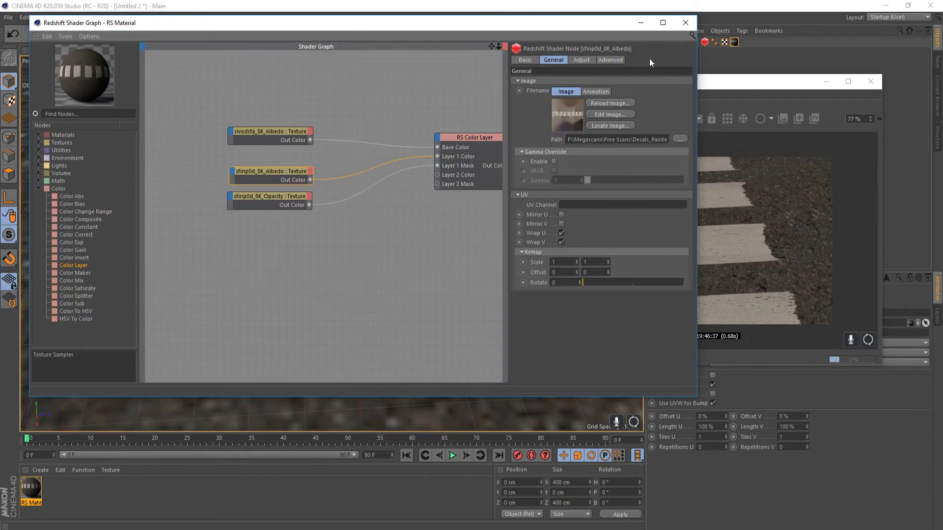
click(754, 86)
drag(423, 28, 220, 56)
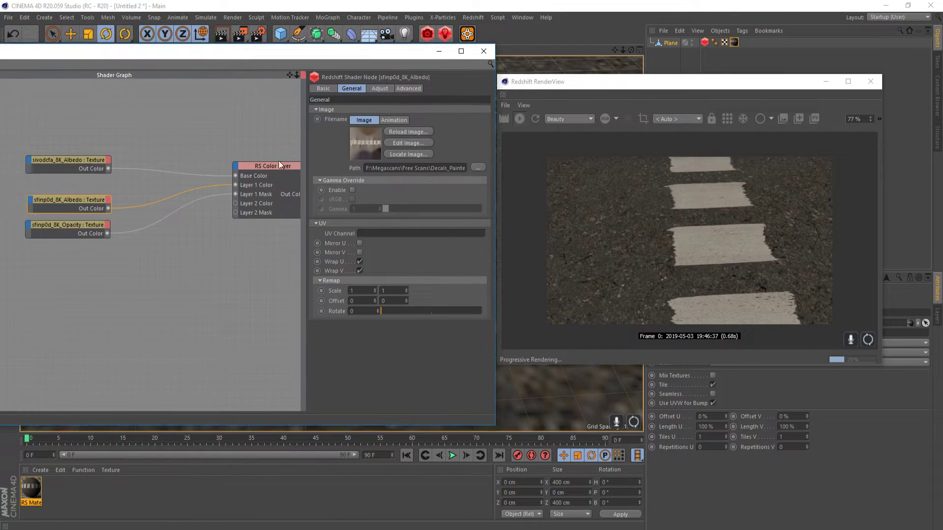
click(256, 165)
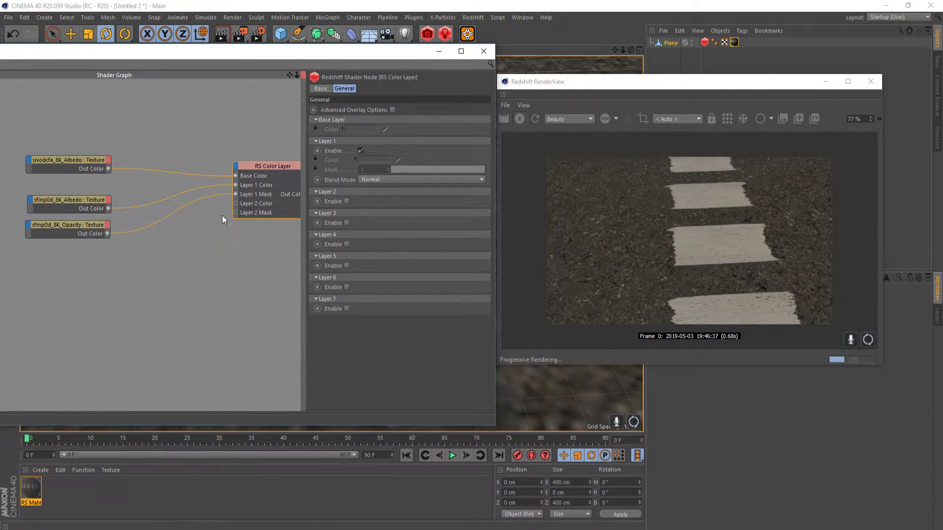
click(364, 180)
click(382, 201)
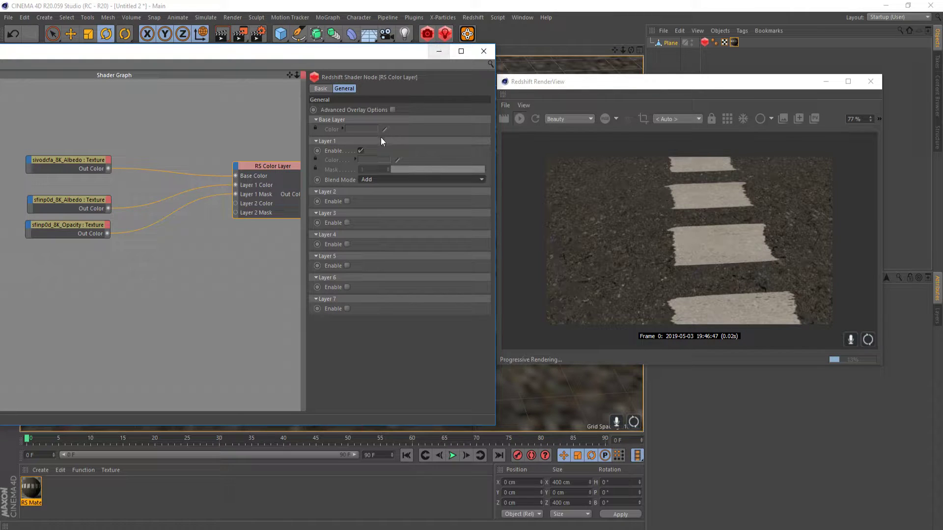
- Check the blended paint stripe up close in the render and set Layer 1's blend mode back to Normal
click(432, 53)
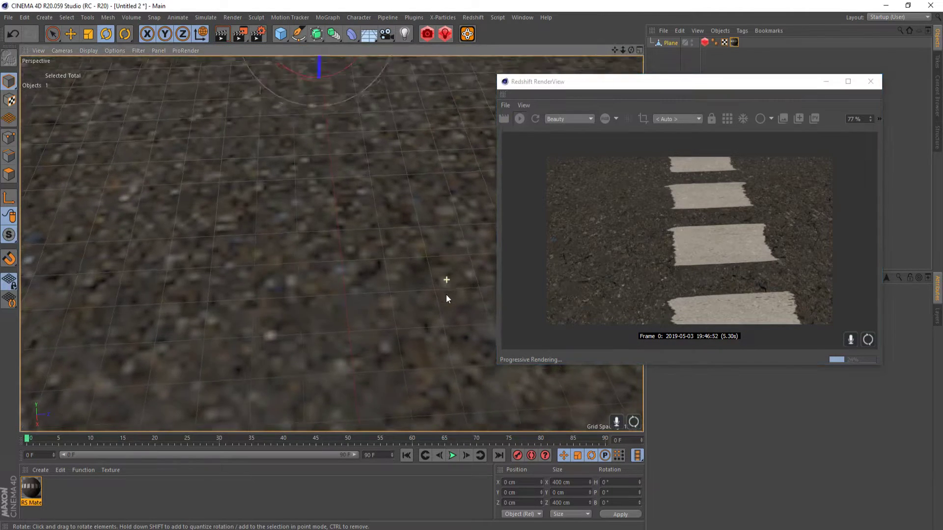
scroll(432, 304, up, 5)
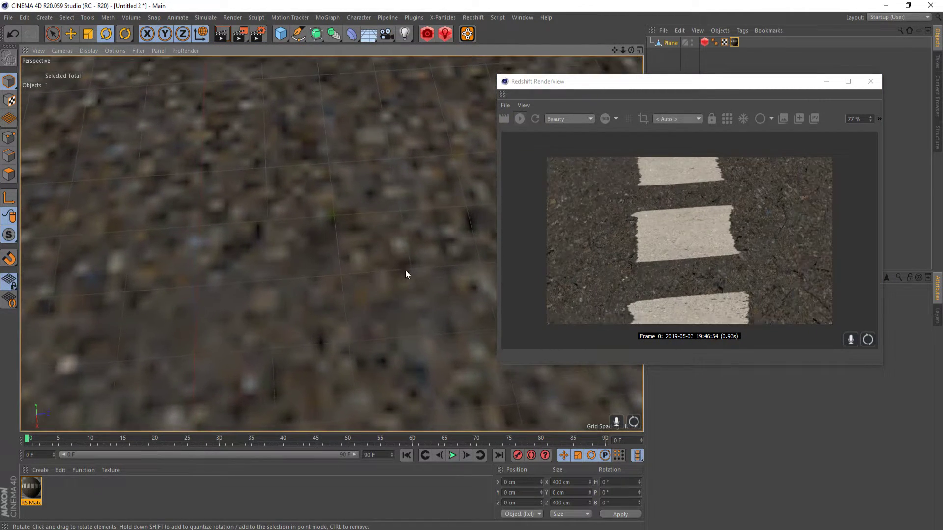
alt+middle_drag(396, 263, 400, 290)
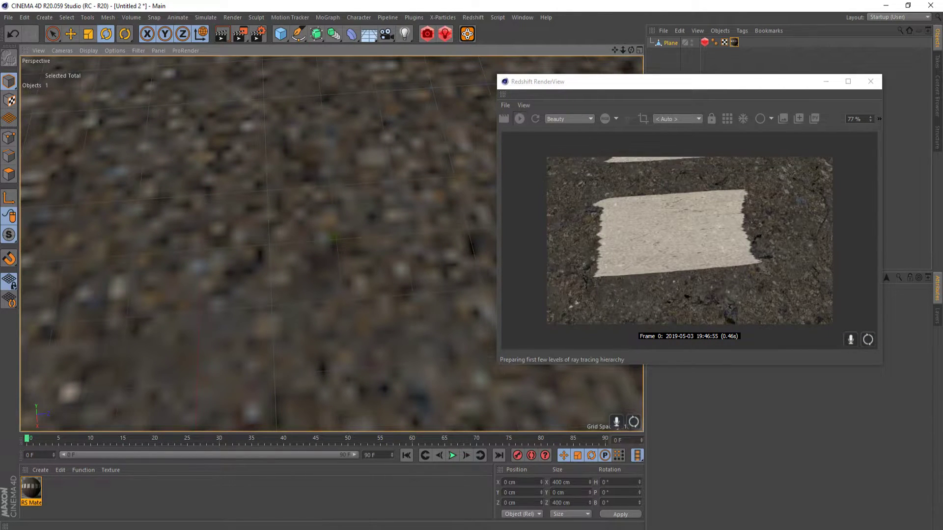
click(436, 484)
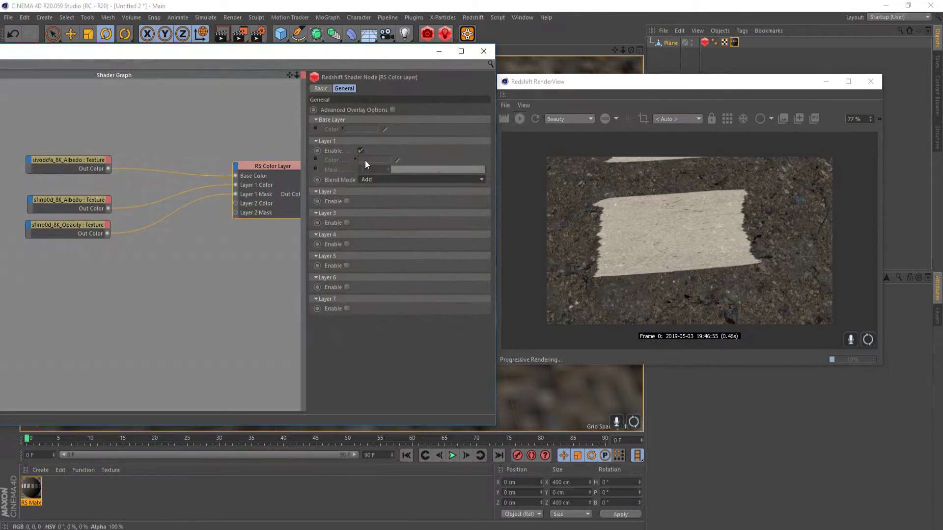
click(409, 180)
click(416, 190)
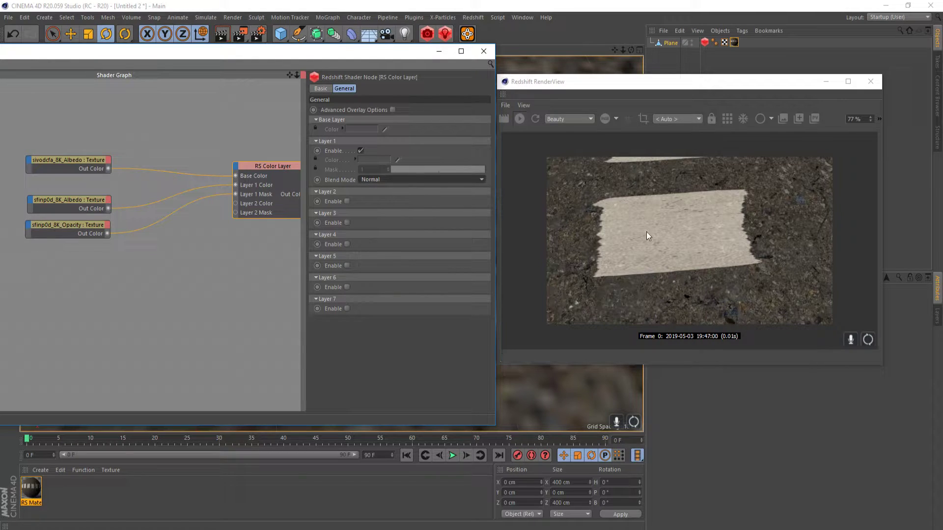
- Set Layer 1's blend mode in the RS Color Layer to Add and check the result on the plane in the render
click(397, 179)
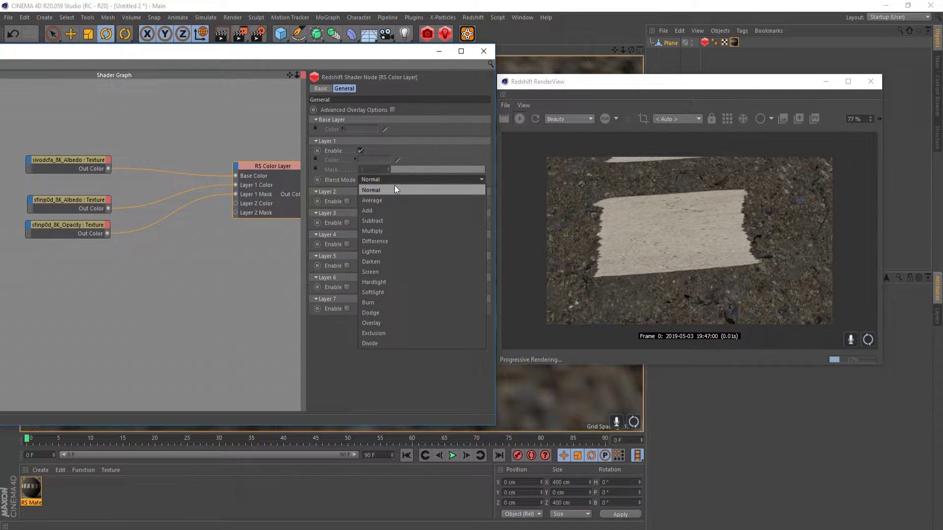
click(377, 210)
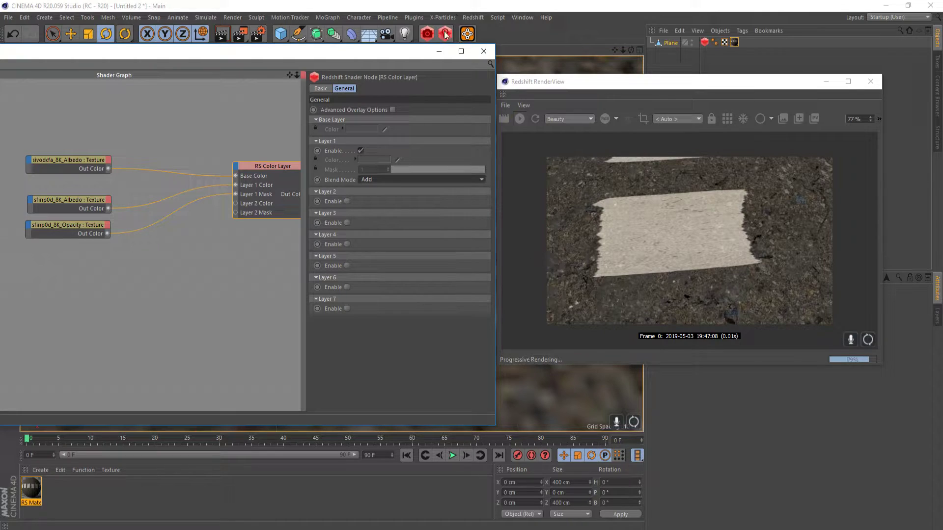
click(376, 269)
scroll(377, 269, up, 3)
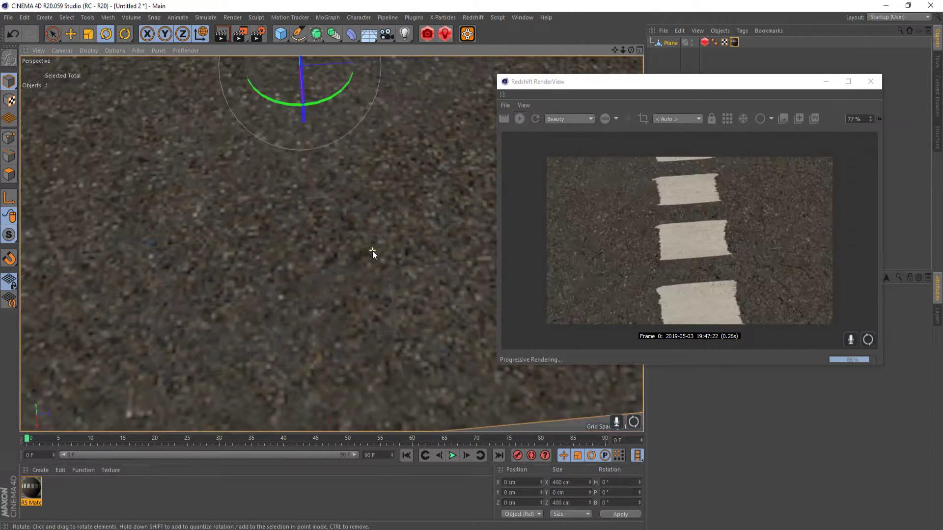
mouse_move(373, 250)
alt+mouse_down()
mouse_move(360, 256)
mouse_move(347, 237)
mouse_move(364, 246)
mouse_move(394, 217)
mouse_move(352, 260)
mouse_move(373, 263)
alt+mouse_up()
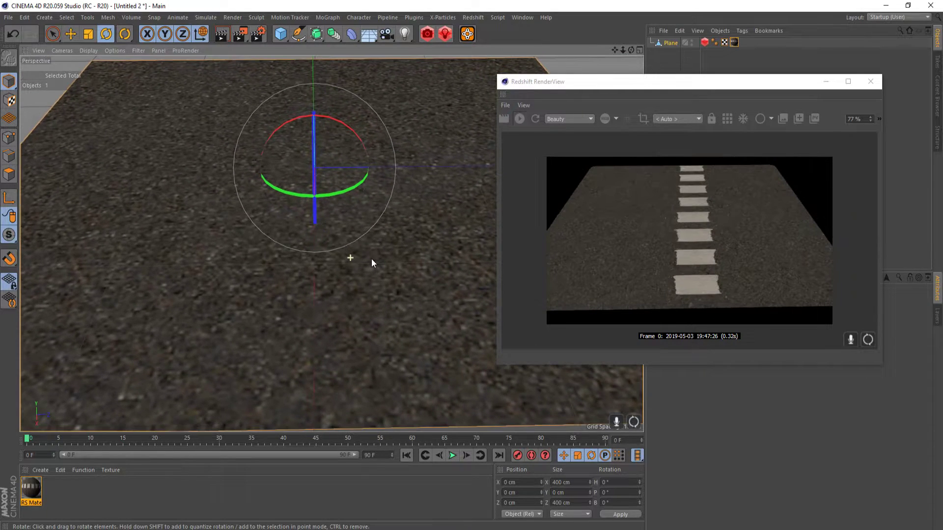
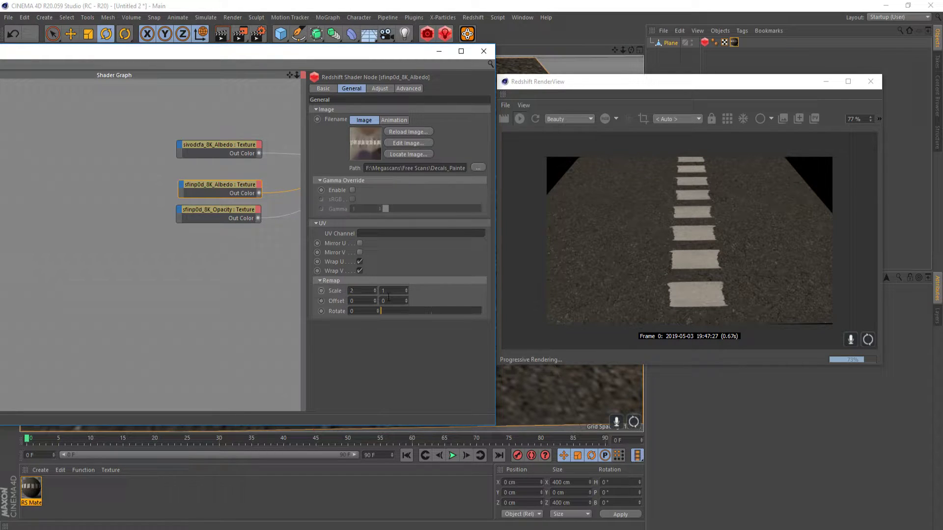
- Set the sfinp0d_8K_Opacity texture's remap scale to 2 and 2, and turn off its Wrap V
click(237, 217)
double_click(356, 290)
text(2)
key(Tab)
text(2)
key(Return)
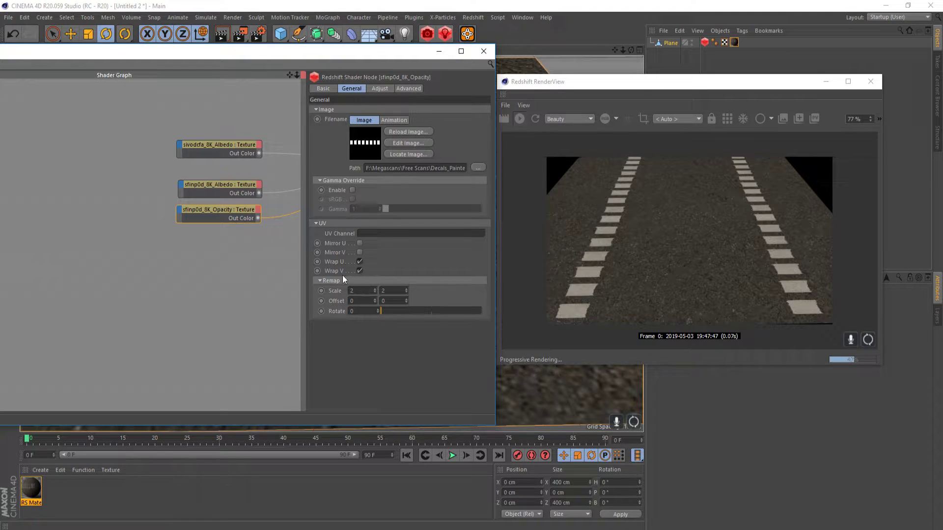
click(361, 270)
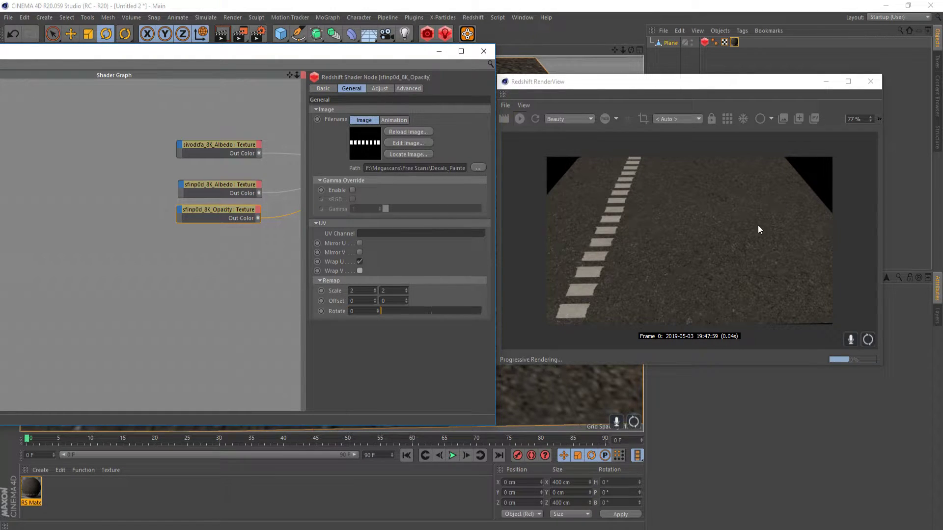
- Set the sfinp0d_8K_Albedo texture's remap scale to 1 and 6
click(234, 184)
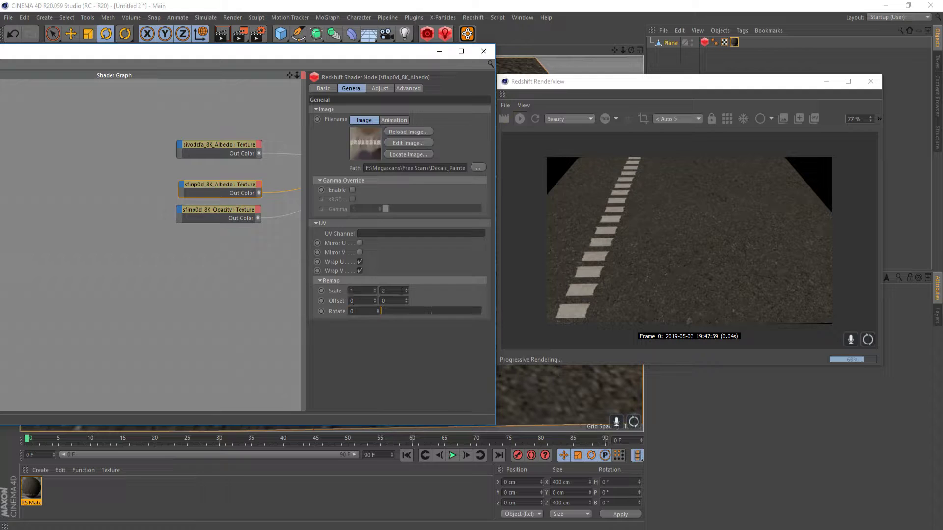
text(6)
key(Return)
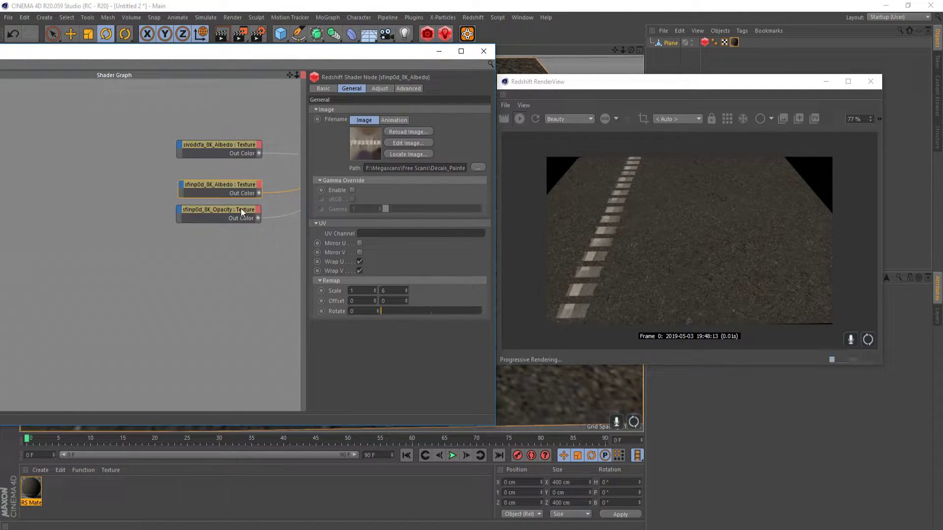
- Set the sfinp0d_8K_Opacity texture's remap scale to 1 and 6 to match the paint albedo
click(241, 211)
click(352, 291)
text(1)
key(Tab)
text(6)
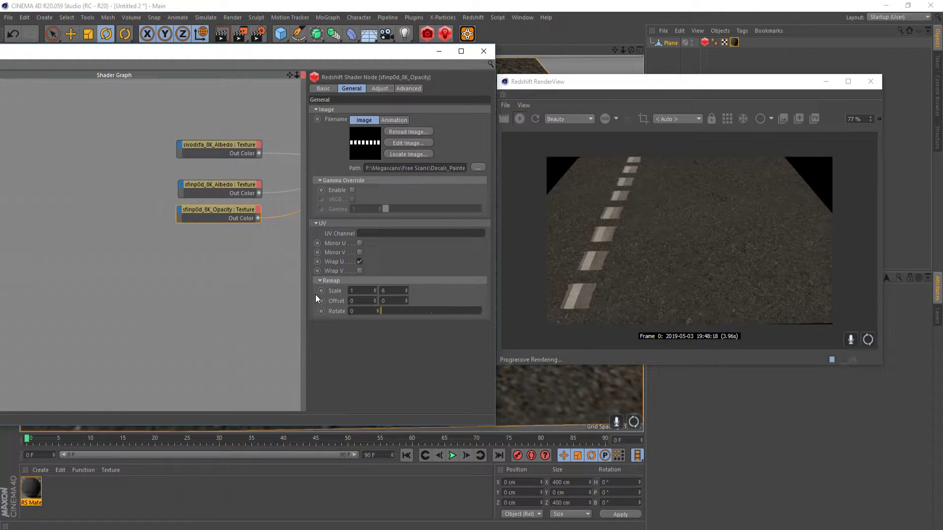
key(Return)
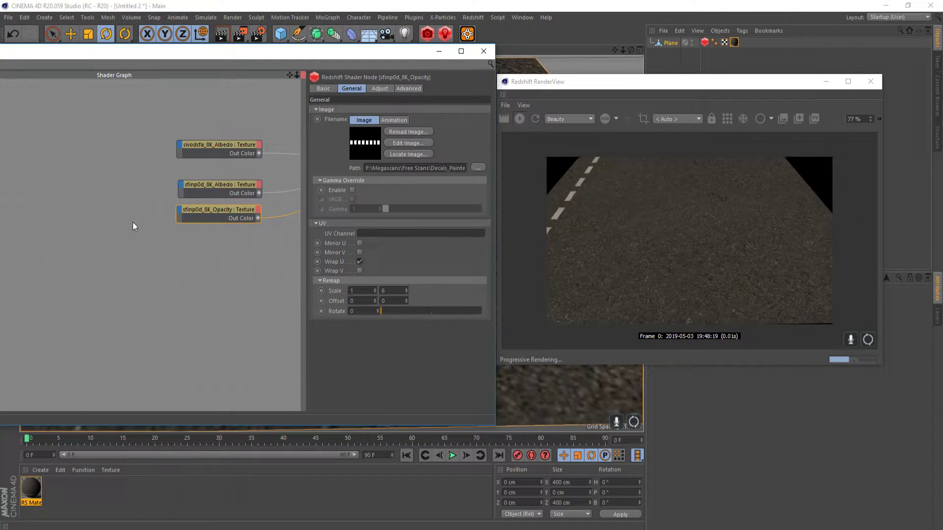
- Set the second remap offset value of the sfinp0d_8K_Albedo texture to -0.35
middle_drag(160, 269, 173, 272)
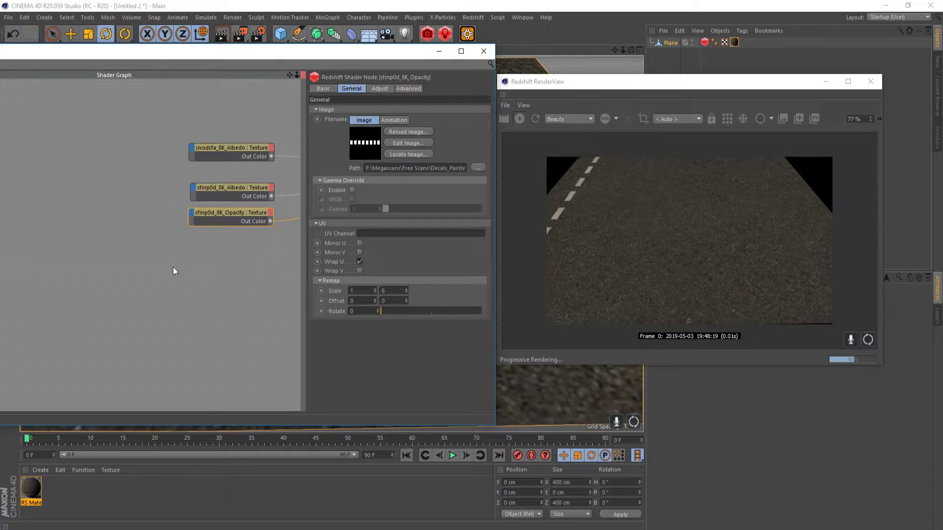
click(239, 197)
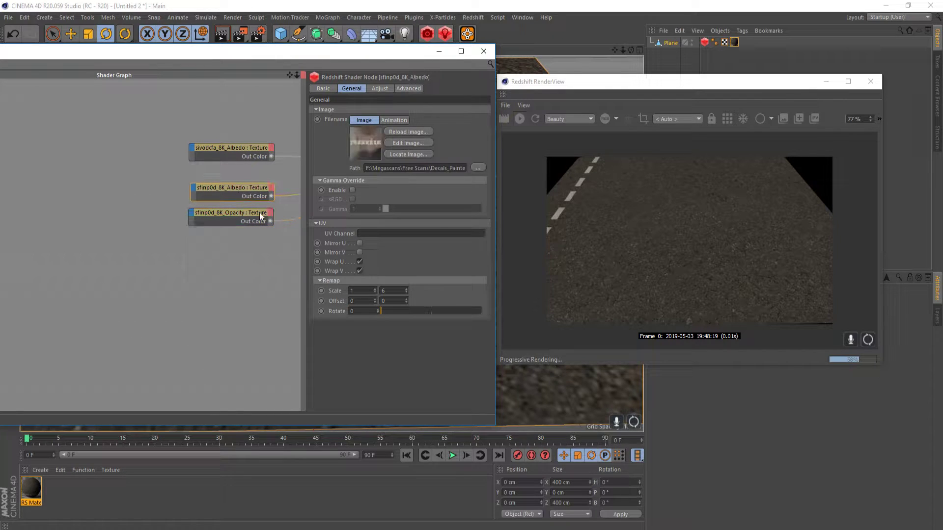
click(351, 301)
key(Tab)
text(-.35)
key(Return)
- Set the second remap offset value of the sfinp0d_8K_Opacity texture to 0.35, then correct it to -0.35
click(216, 217)
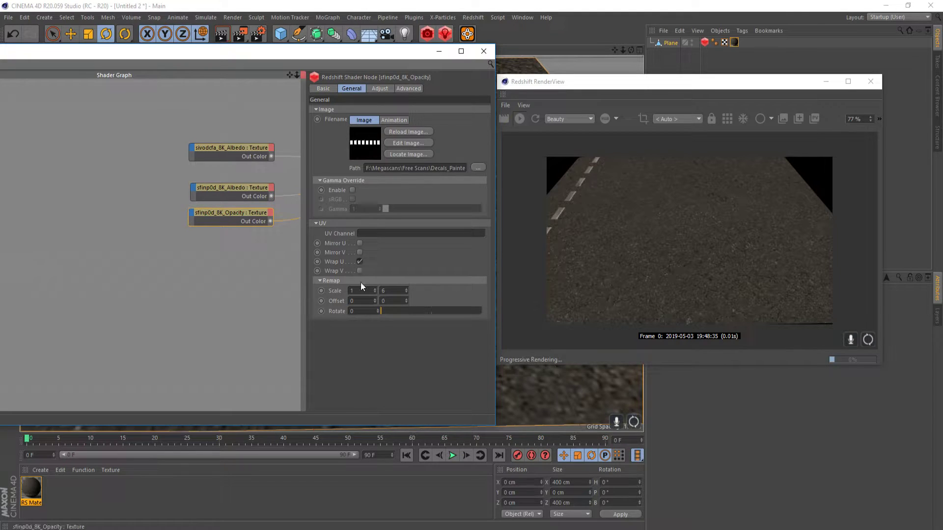
text(.35)
key(Return)
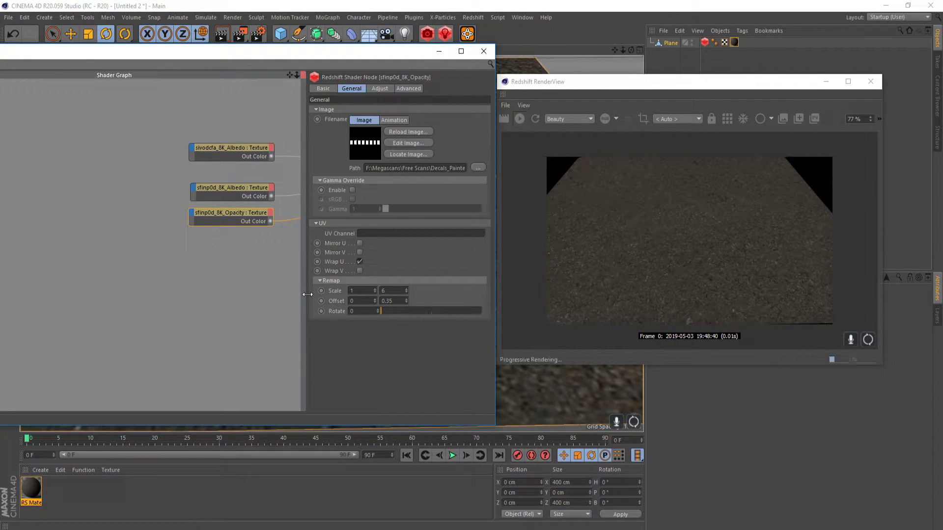
text(-)
key(Return)
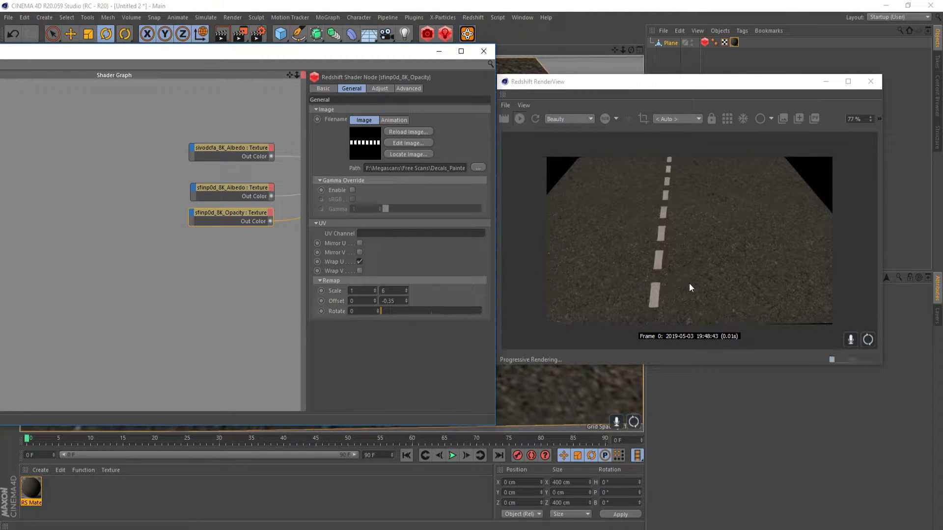
- Fine-tune the opacity texture's second remap offset value, trying -0.5 and settling on -0.4
scroll(566, 391, down, 3)
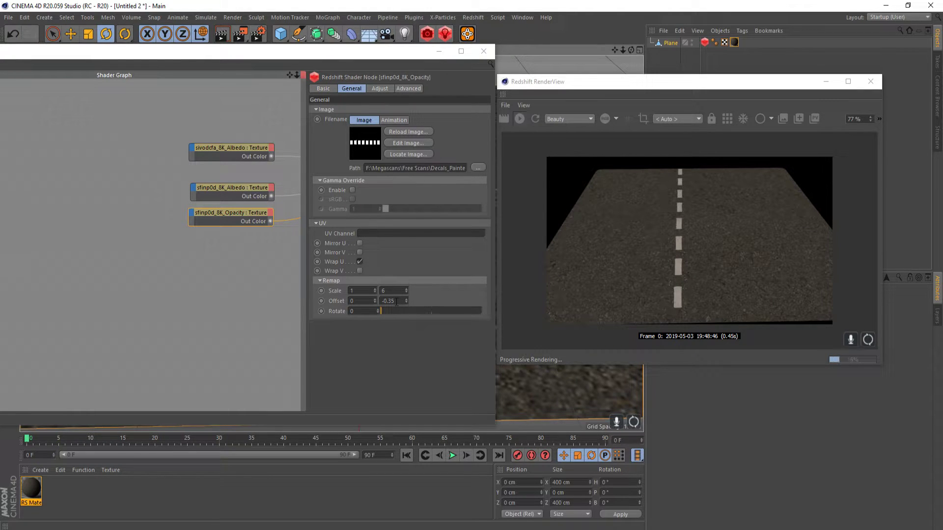
double_click(393, 301)
text(-0.5)
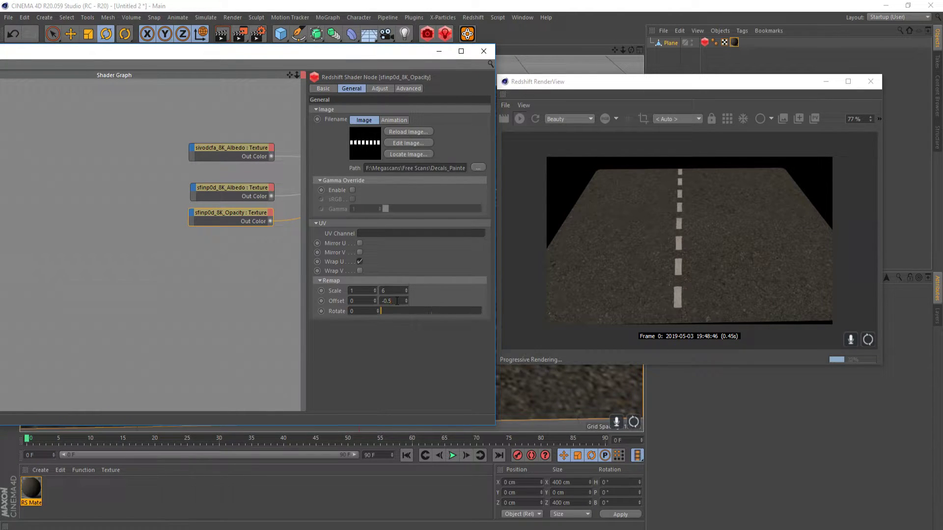
key(Return)
click(394, 301)
key(BackSpace)
key(BackSpace)
text(.4)
key(Return)
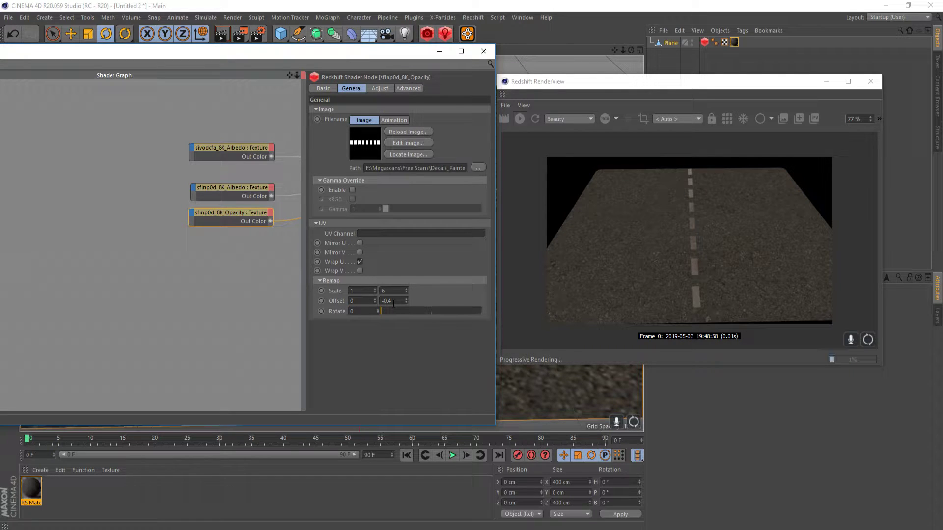
- Set the second remap offset value of the sfinp0d_8K_Albedo texture to -0.4
click(241, 187)
key(BackSpace)
key(BackSpace)
text(4)
key(Return)
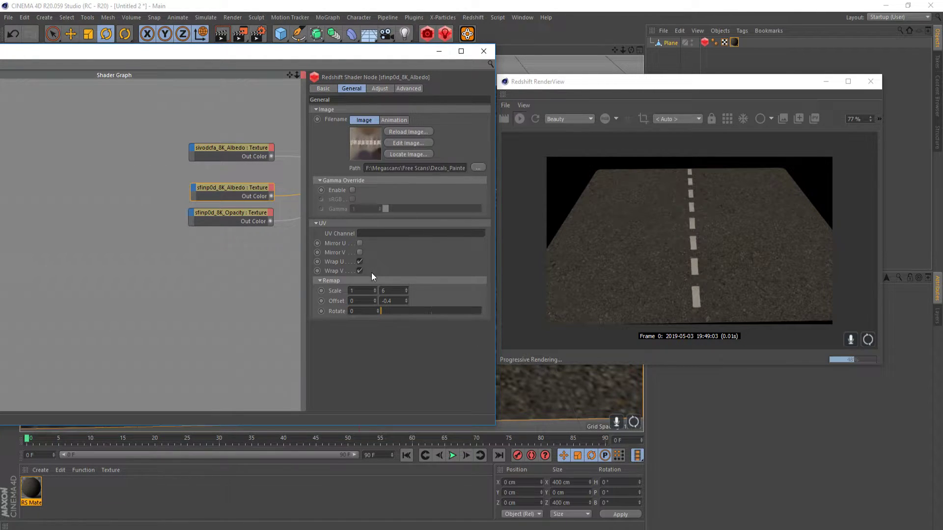
click(382, 301)
key(Delete)
- Add an XPresso Constant node to the shader graph and place it in front of the paint texture nodes
middle_drag(223, 270, 189, 275)
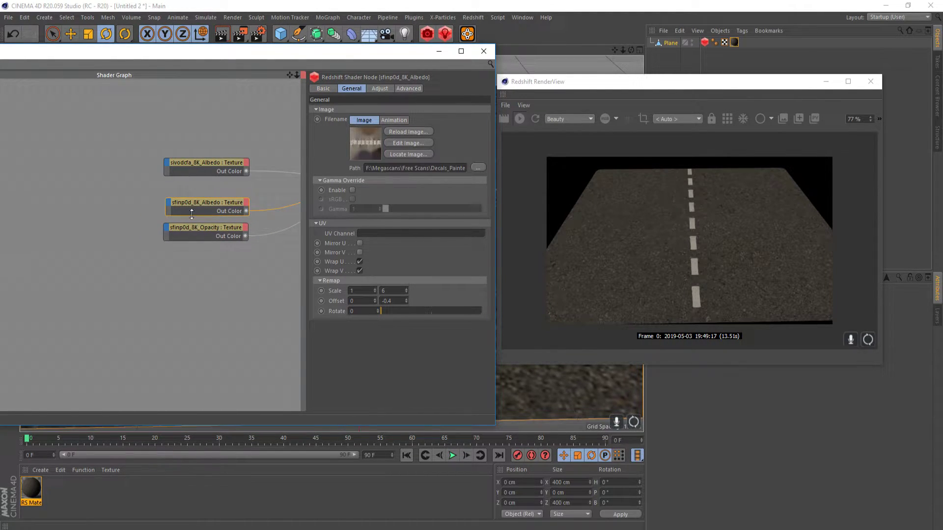
right_click(100, 230)
mouse_move(129, 234)
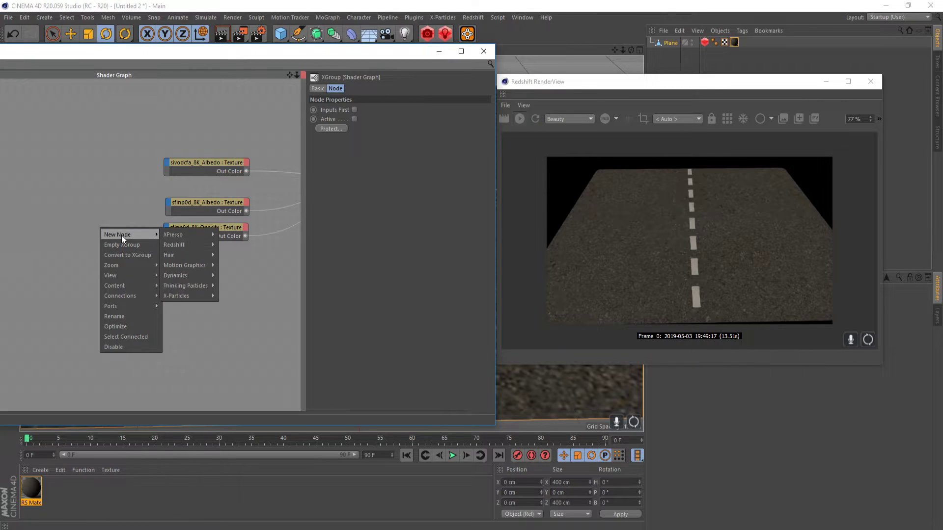
mouse_move(164, 238)
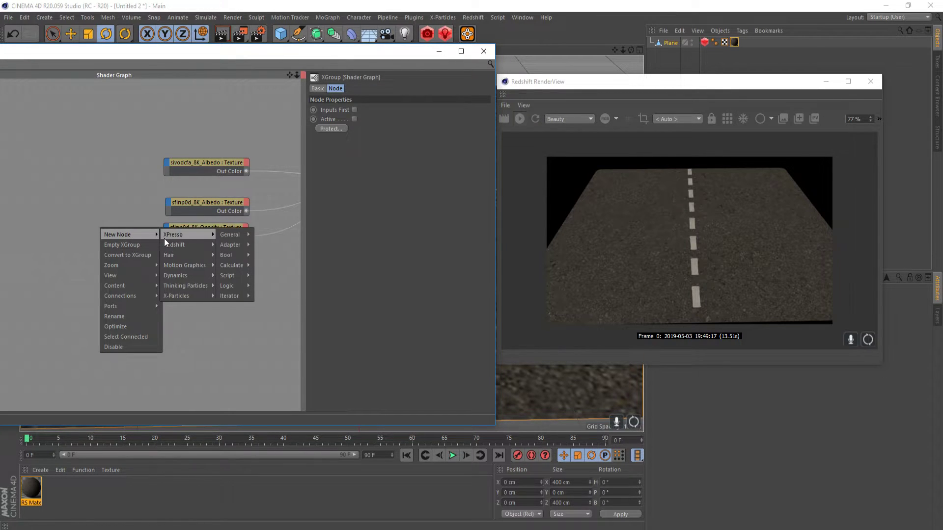
mouse_move(221, 237)
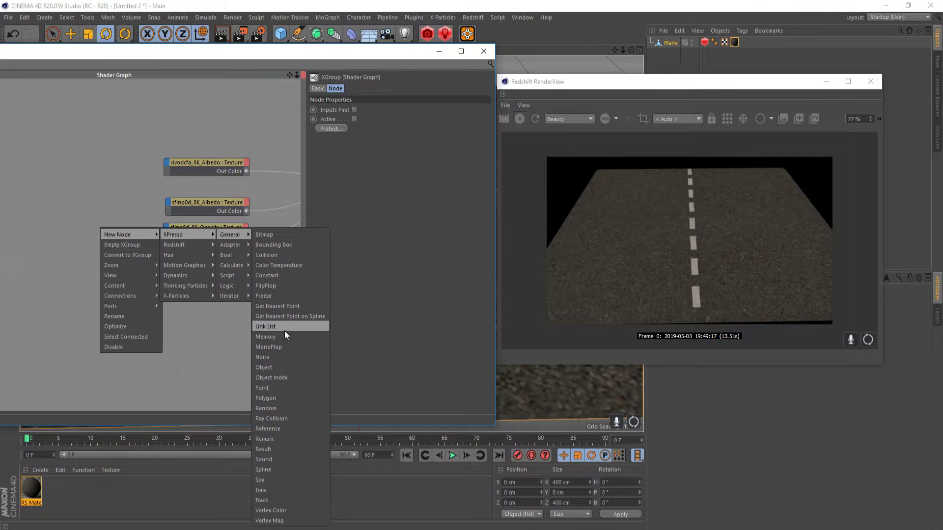
click(276, 276)
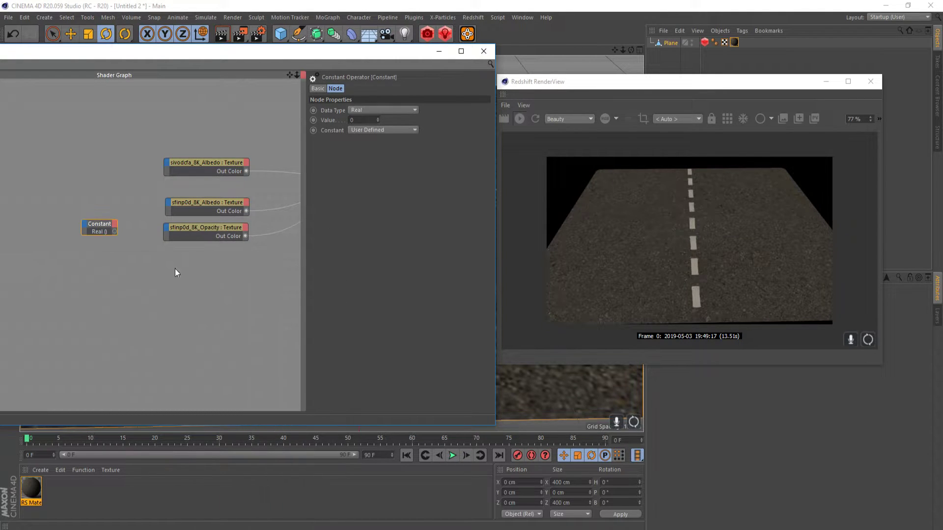
drag(171, 229, 137, 216)
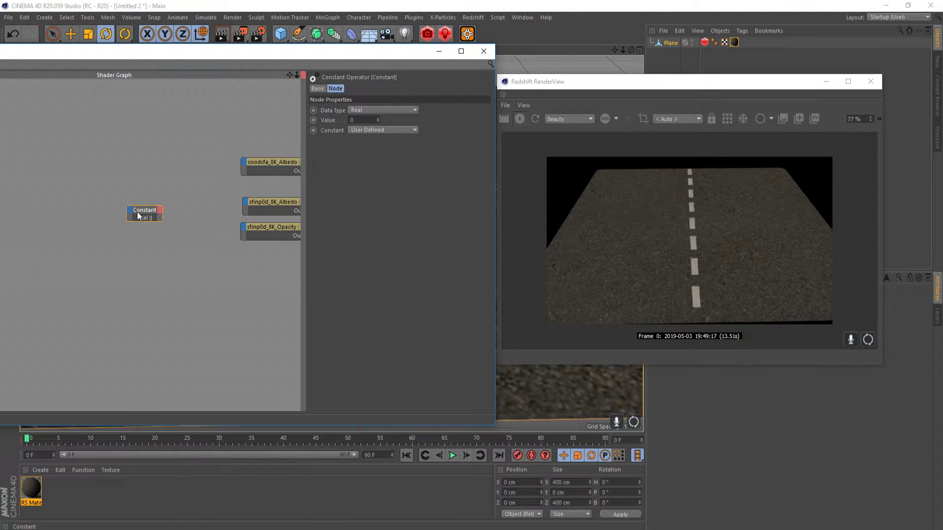
- Change the Constant node's data type to Vector
click(367, 110)
click(368, 110)
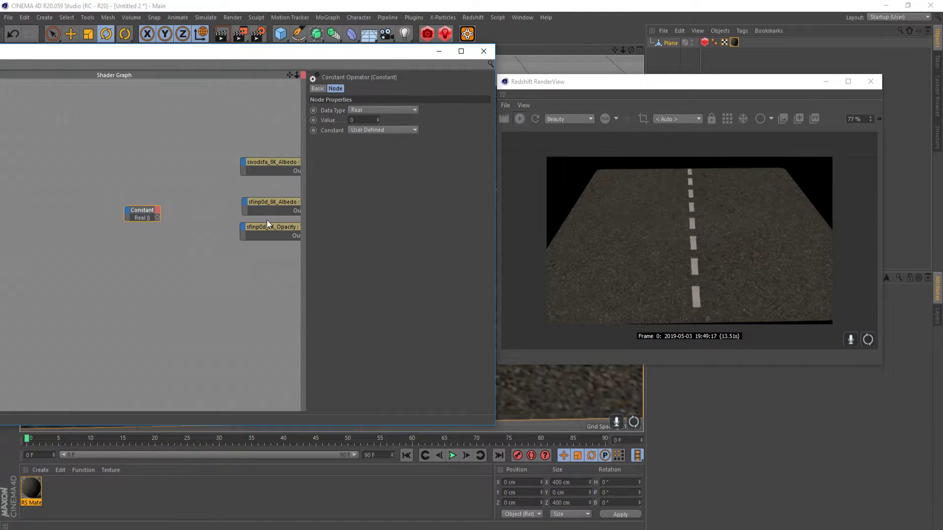
middle_drag(267, 220, 172, 232)
click(187, 219)
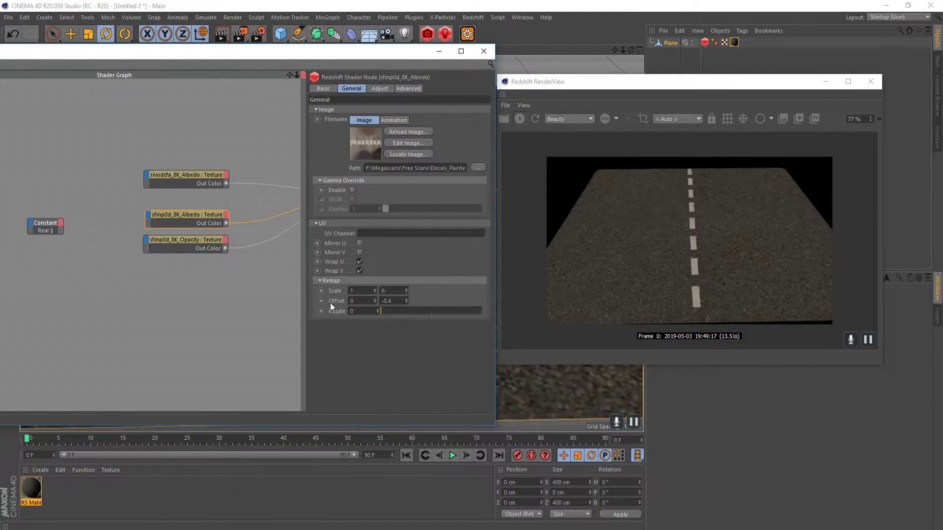
middle_drag(114, 253, 109, 205)
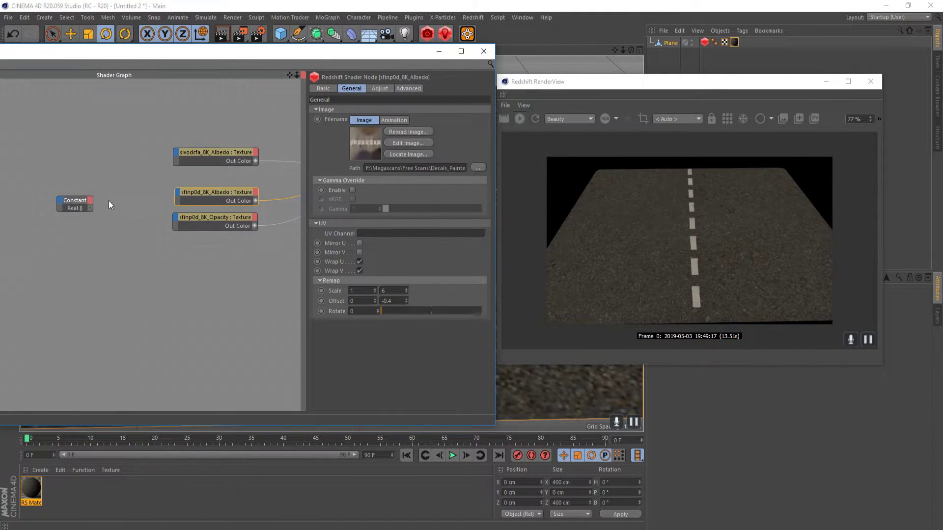
click(82, 199)
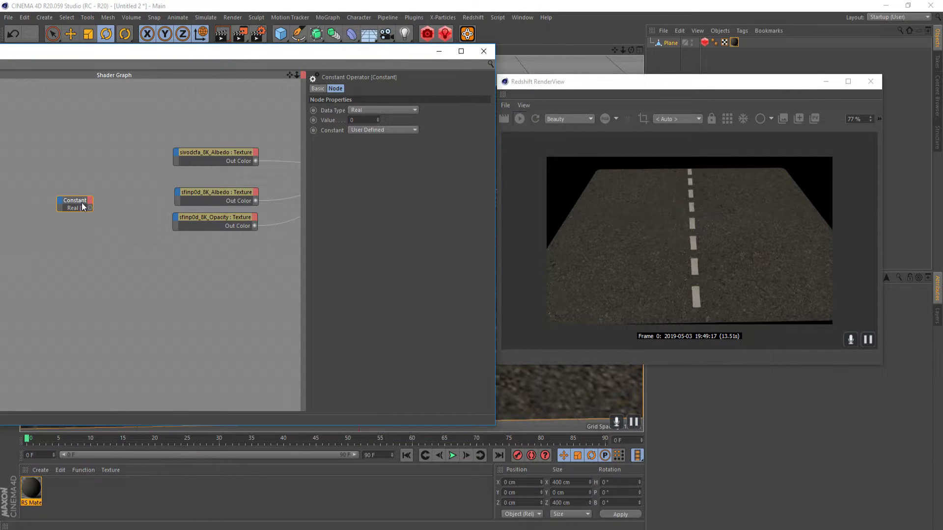
click(366, 110)
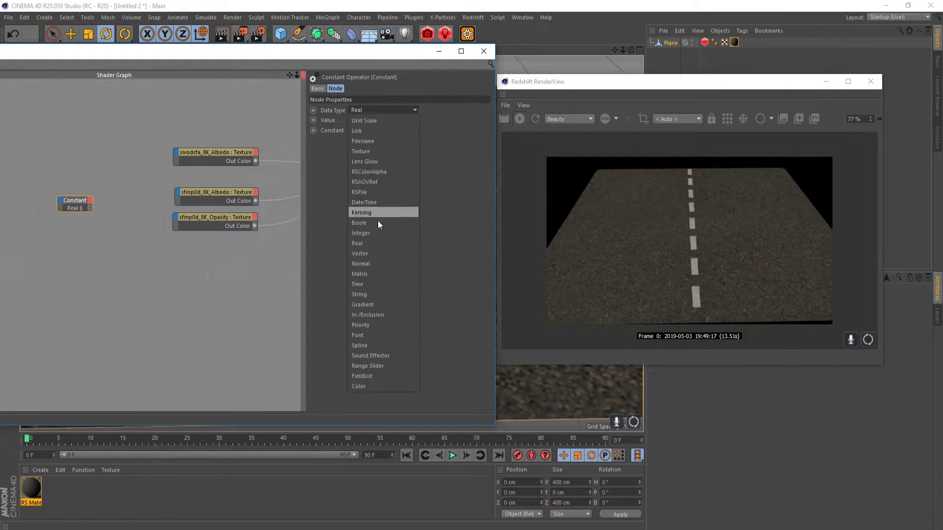
click(370, 253)
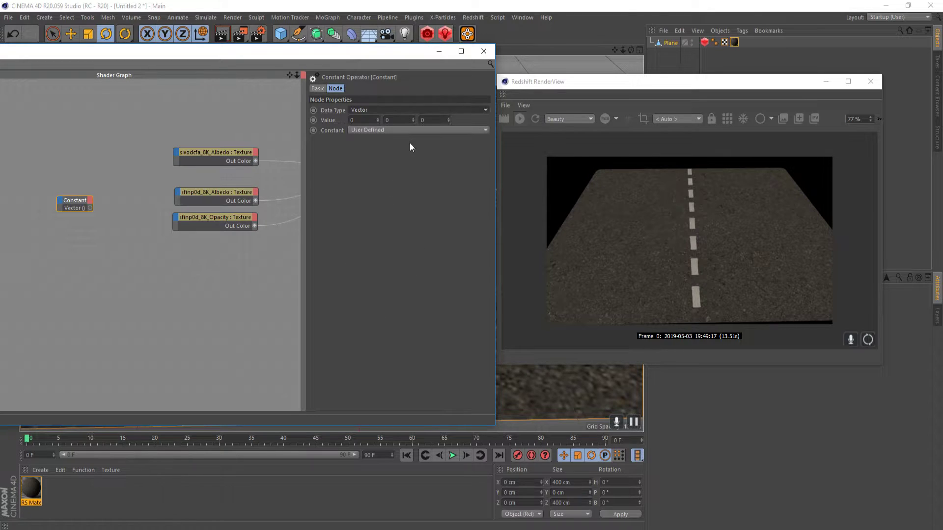
- Set the second component of the Constant node's vector value to -0.4
click(227, 192)
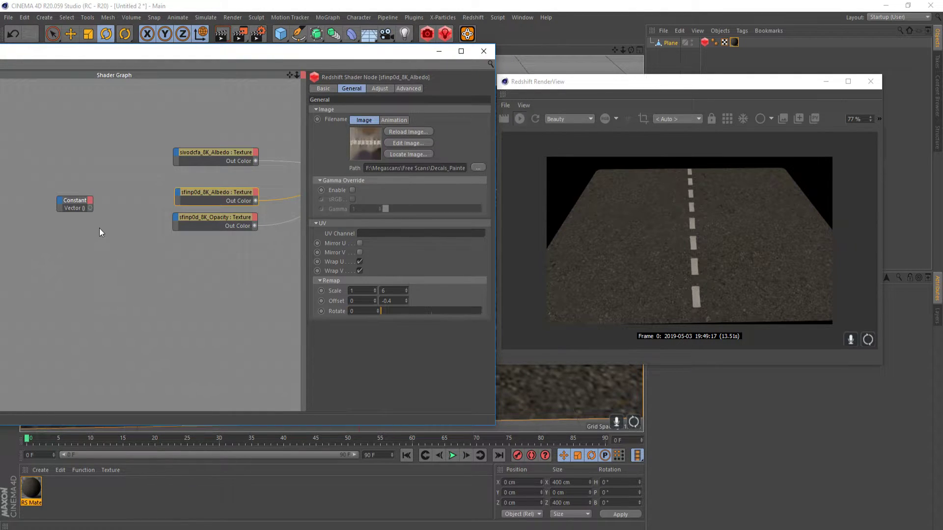
click(79, 203)
click(403, 120)
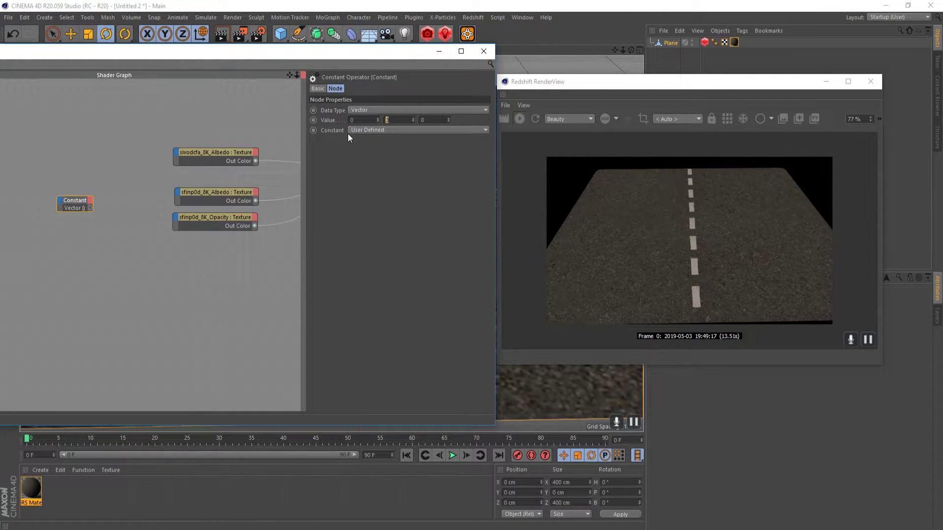
text(-.4)
key(Return)
- Connect the Constant node's output to the Offset inputs of the sfinp0d_8K_Albedo and sfinp0d_8K_Opacity textures
drag(90, 208, 178, 193)
mouse_move(225, 220)
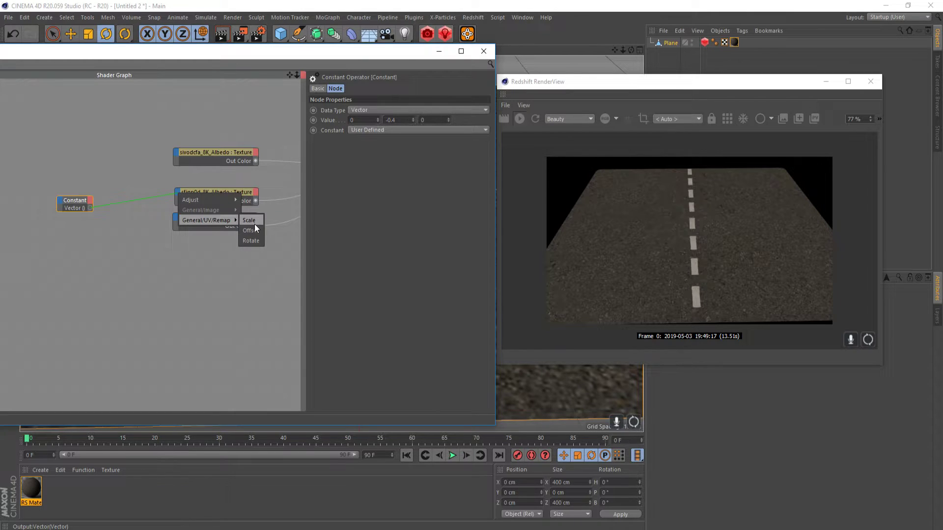
click(256, 229)
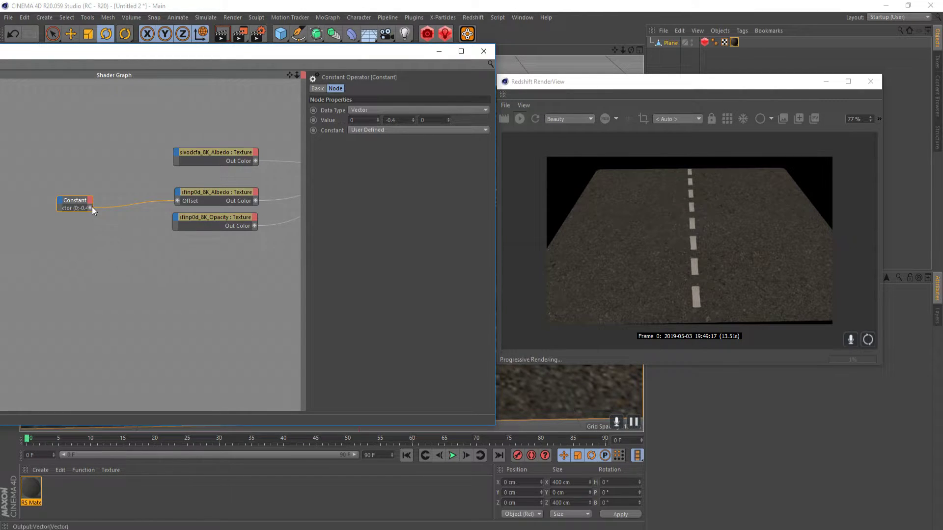
drag(166, 217, 173, 217)
mouse_move(216, 244)
click(245, 254)
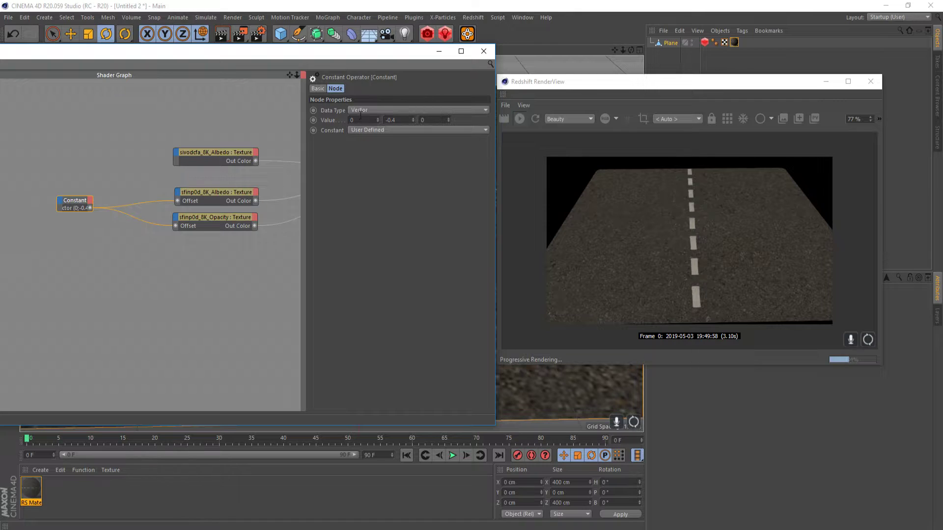
key(Tab)
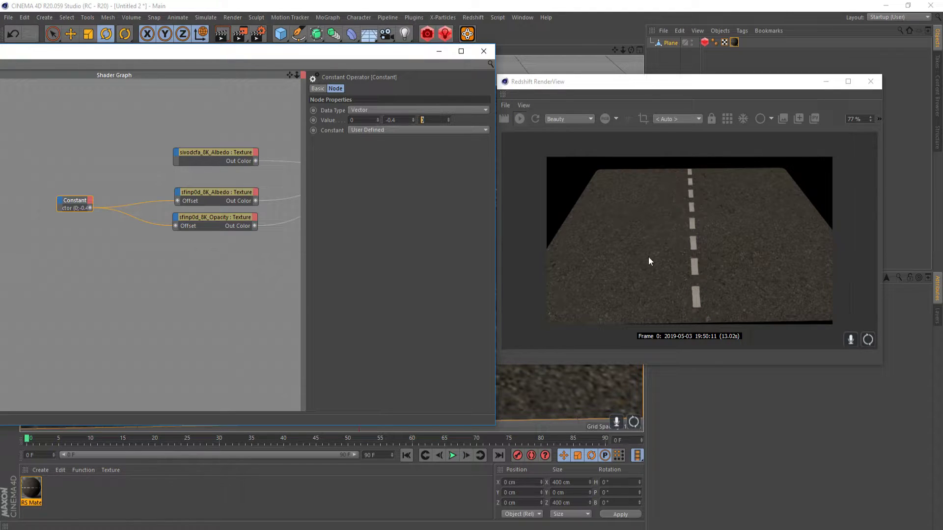
click(355, 120)
drag(355, 121, 347, 120)
click(368, 118)
- Import the rjfjqvp_8K_Albedo and rjfjqvp_8K_Opacity images from the Paintedstreetlines_rjfjqvp_8K_atlas_ms folder into the shader graph
middle_drag(261, 346, 130, 270)
mouse_move(259, 523)
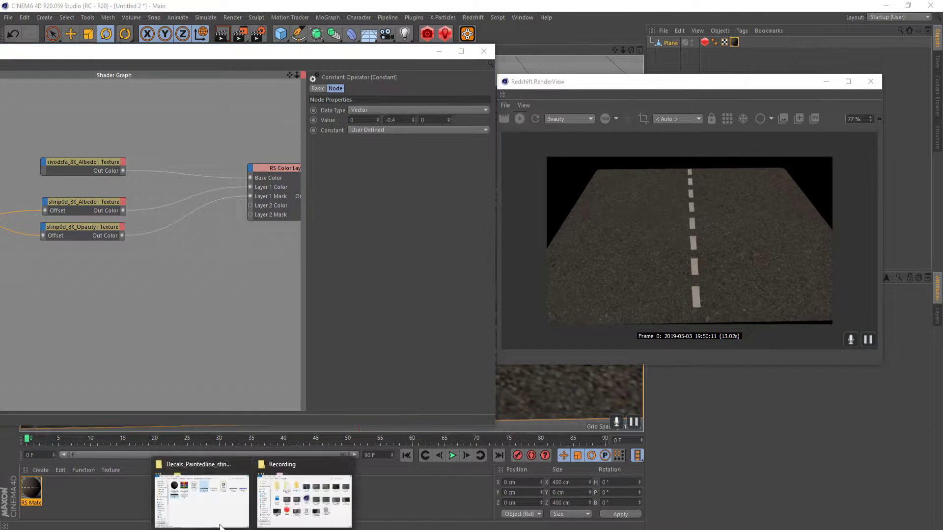
click(196, 509)
click(566, 125)
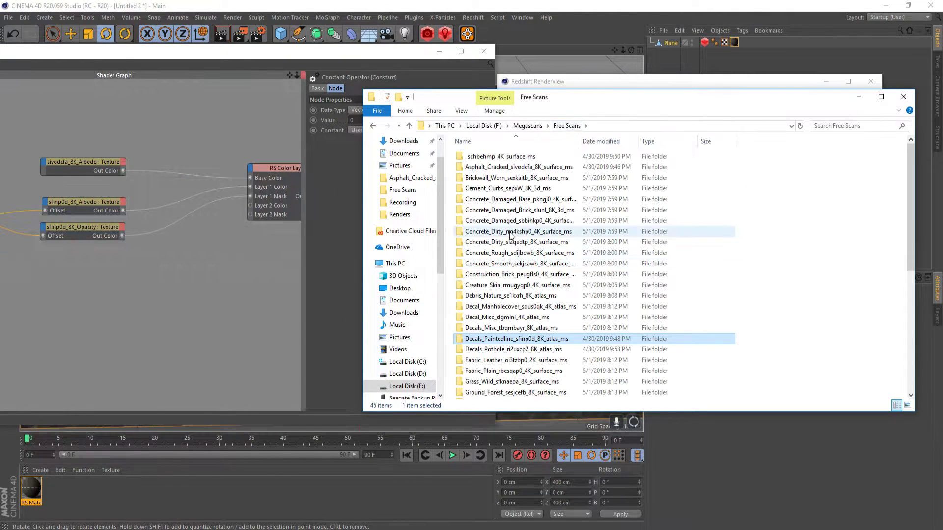
scroll(500, 314, down, 3)
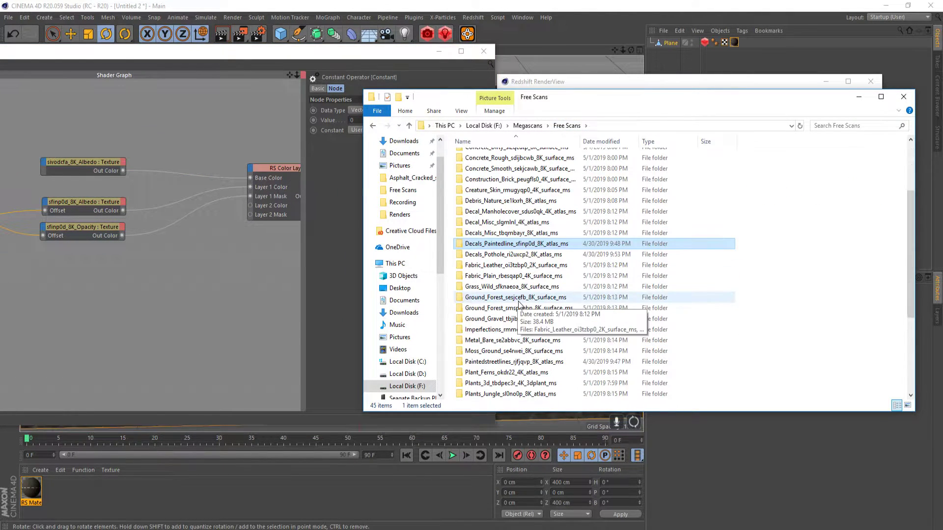
double_click(507, 363)
click(653, 186)
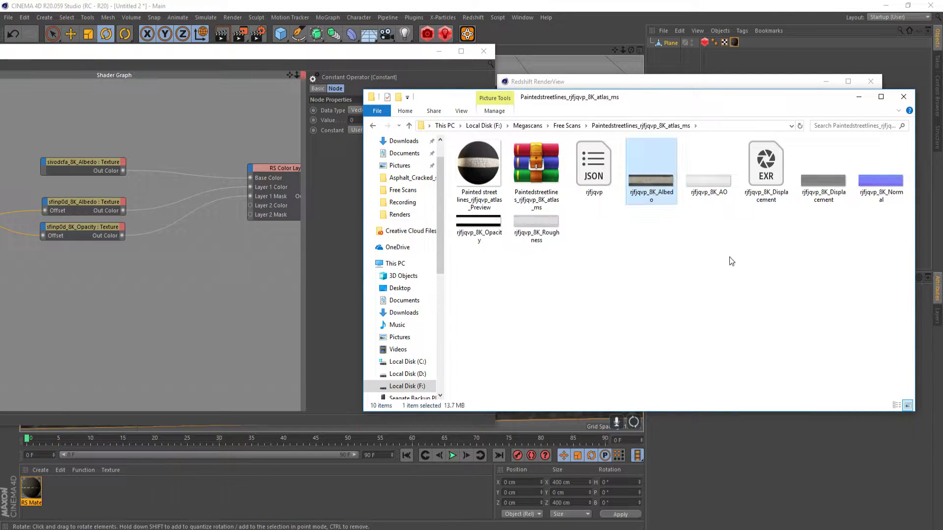
ctrl+click(479, 228)
drag(479, 228, 137, 292)
- Stack the two rjfjqvp textures below the sfinp0d nodes and connect them to the RS Color Layer's Layer 2 Color and Layer 2 Mask
middle_drag(207, 224, 275, 187)
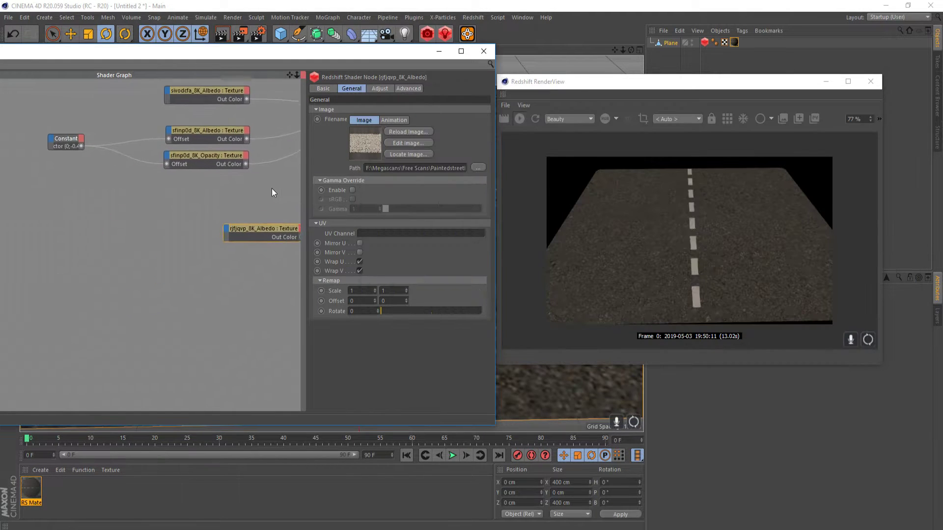
drag(240, 235, 185, 199)
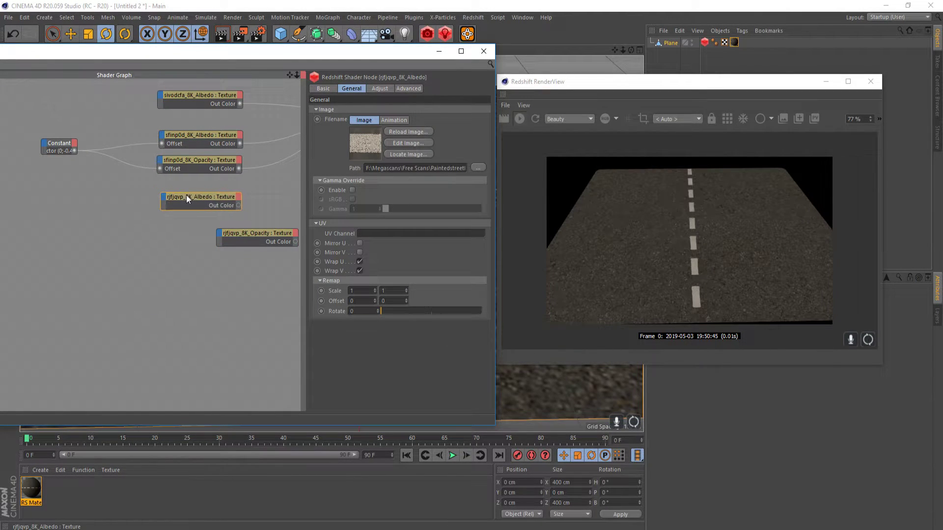
drag(251, 235, 208, 227)
middle_drag(230, 205, 159, 241)
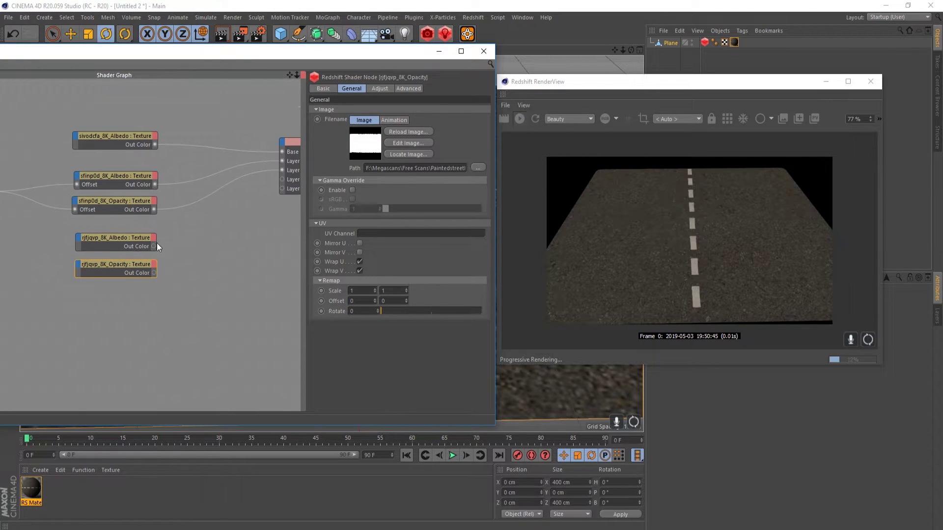
drag(154, 247, 281, 178)
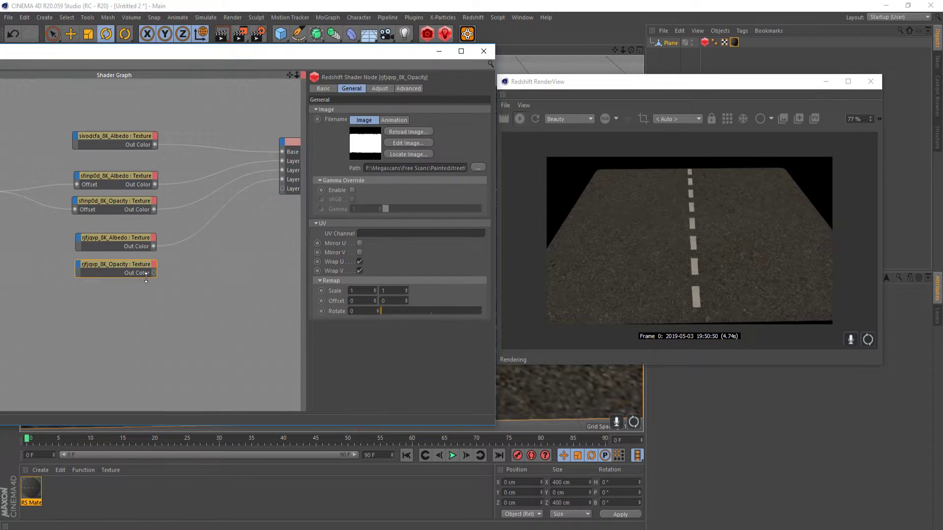
drag(154, 273, 284, 189)
- Enable Layer 2 of the RS Color Layer node and set its blend mode to Add
middle_drag(270, 250, 192, 264)
click(247, 164)
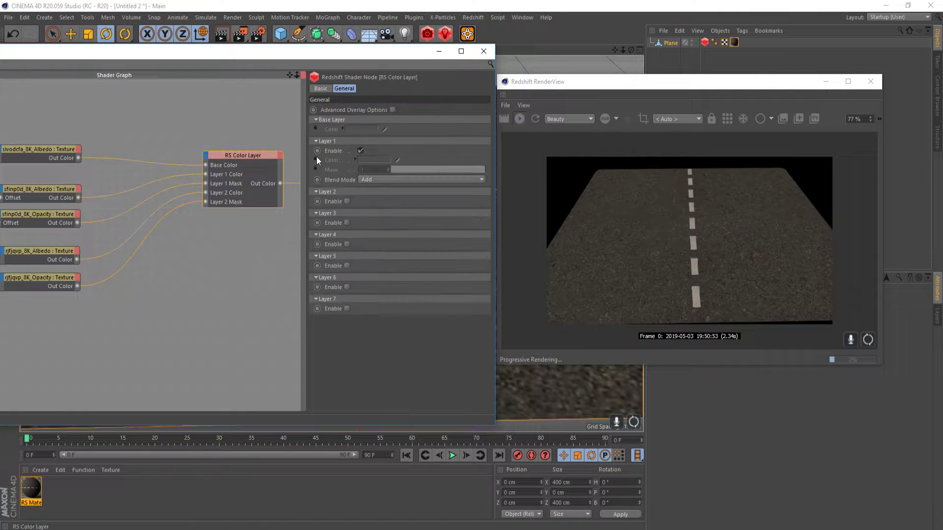
click(358, 201)
click(397, 231)
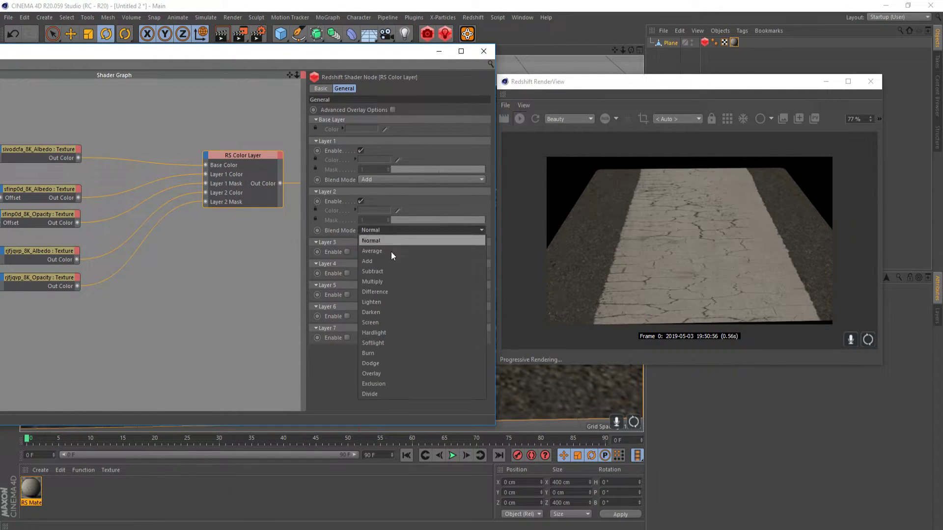
click(390, 262)
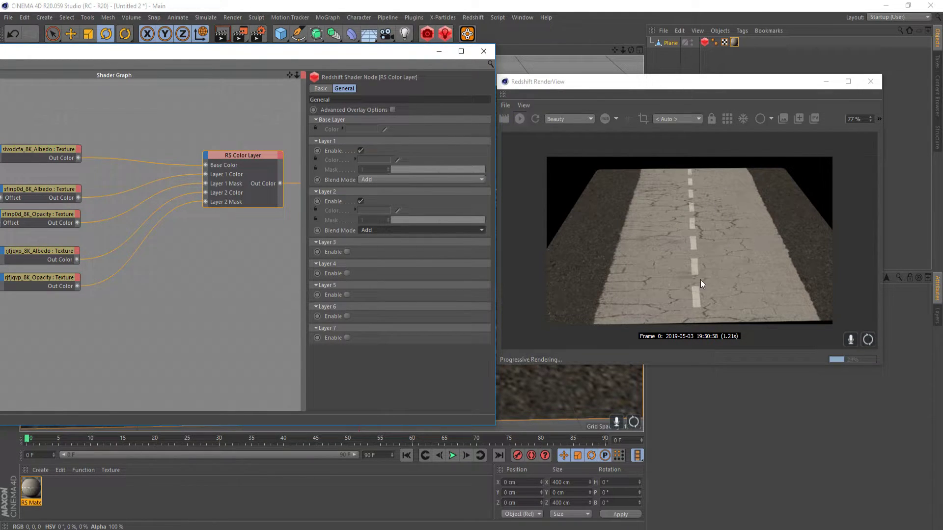
- Set the second remap scale value of the rjfjqvp_8K_Albedo texture to 20
middle_drag(175, 351, 248, 298)
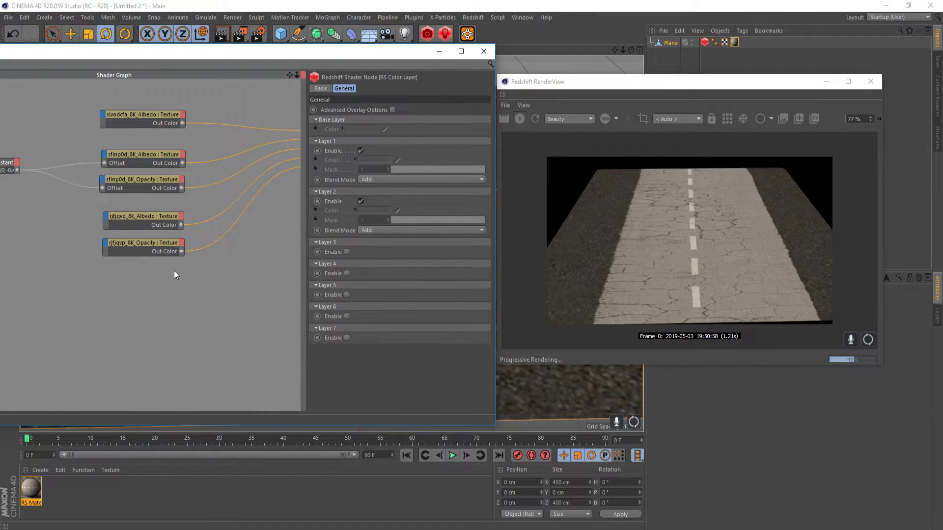
click(160, 217)
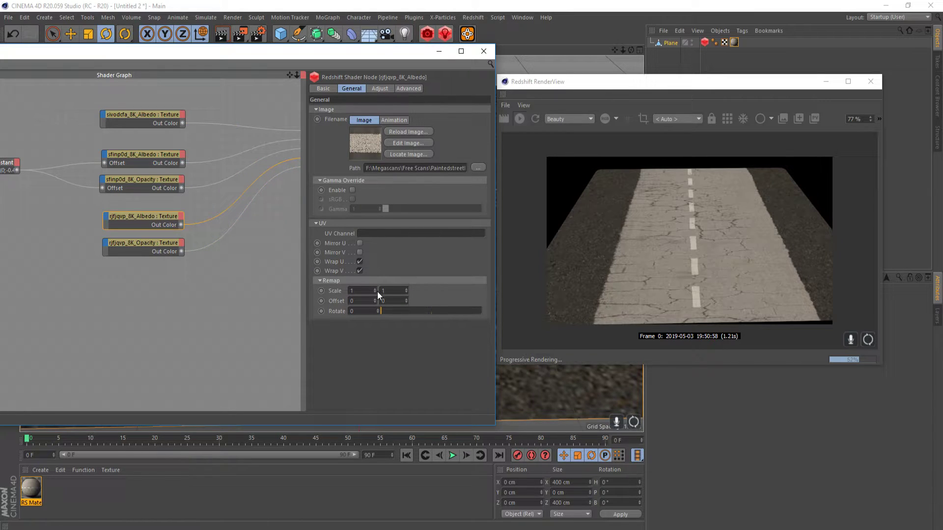
click(398, 290)
text(20)
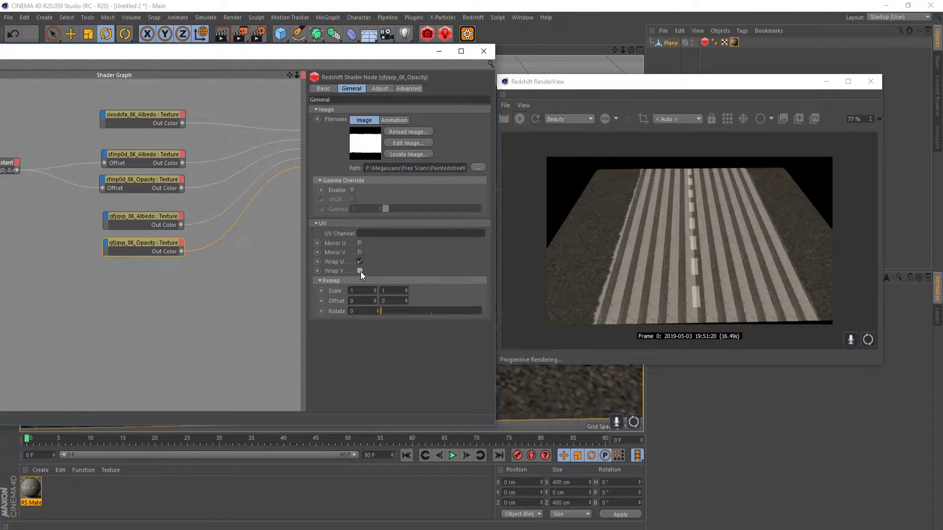
- Turn off Wrap U and Wrap V on the rjfjqvp_8K_Opacity texture and Wrap V on the rjfjqvp_8K_Albedo texture
click(360, 262)
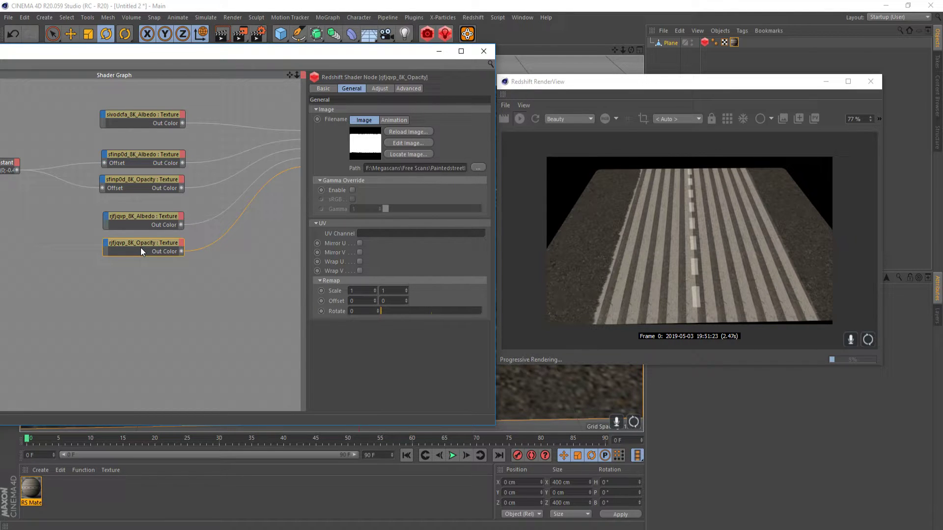
click(138, 221)
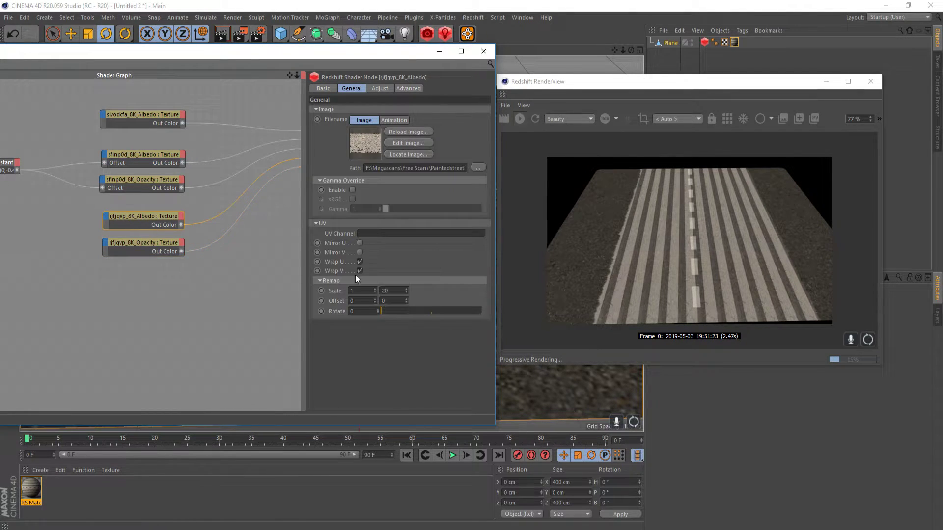
click(360, 271)
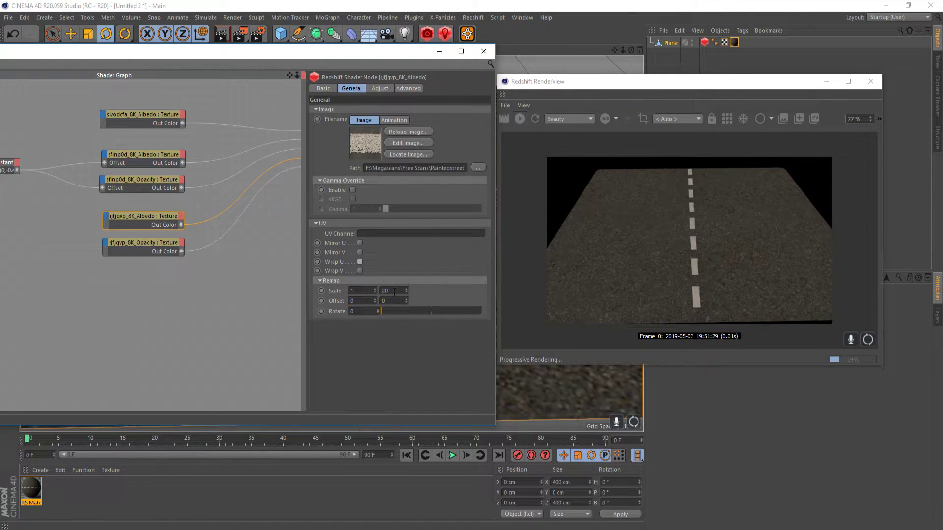
click(360, 261)
- Re-enable Wrap U on the rjfjqvp_8K_Opacity texture and set its second remap scale value to 20
click(169, 246)
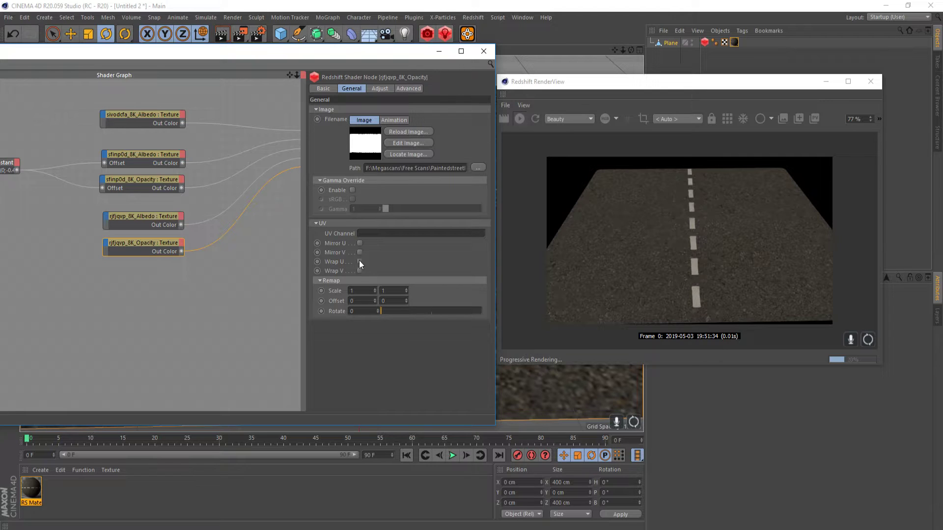
click(386, 291)
text(20)
key(Return)
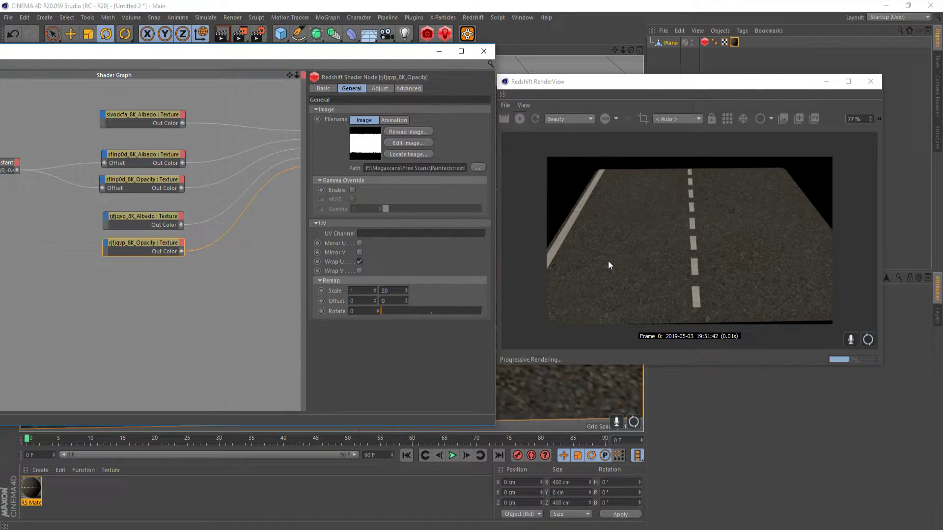
- Duplicate the rjfjqvp_8K_Albedo and rjfjqvp_8K_Opacity texture nodes and place the copies below the originals
middle_drag(155, 313, 219, 301)
click(215, 216)
click(224, 241)
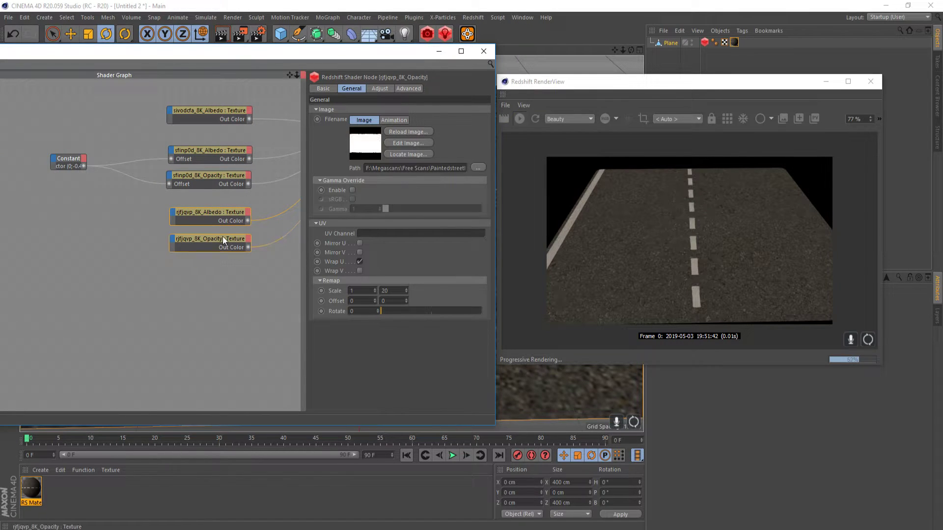
mouse_move(229, 277)
mouse_down()
mouse_move(220, 216)
mouse_move(208, 285)
mouse_move(217, 282)
mouse_up()
- Connect the copied rjfjqvp albedo and opacity textures to the RS Color Layer's Layer 3 Color and Layer 3 Mask
middle_drag(238, 251, 110, 240)
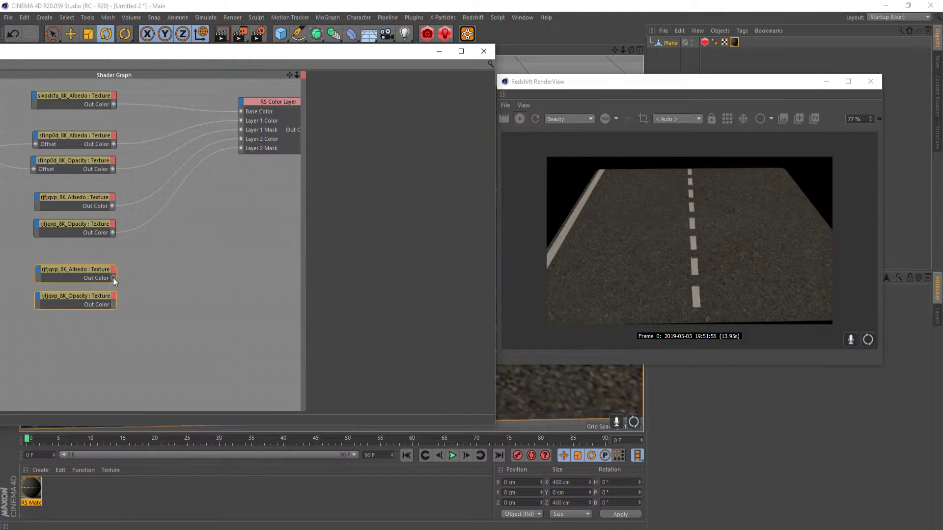
click(166, 273)
drag(113, 278, 314, 139)
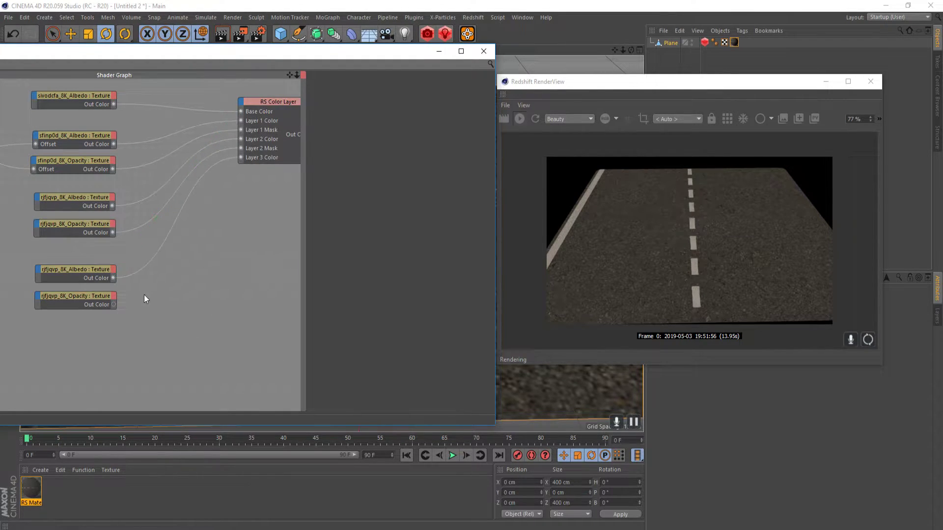
drag(114, 303, 319, 151)
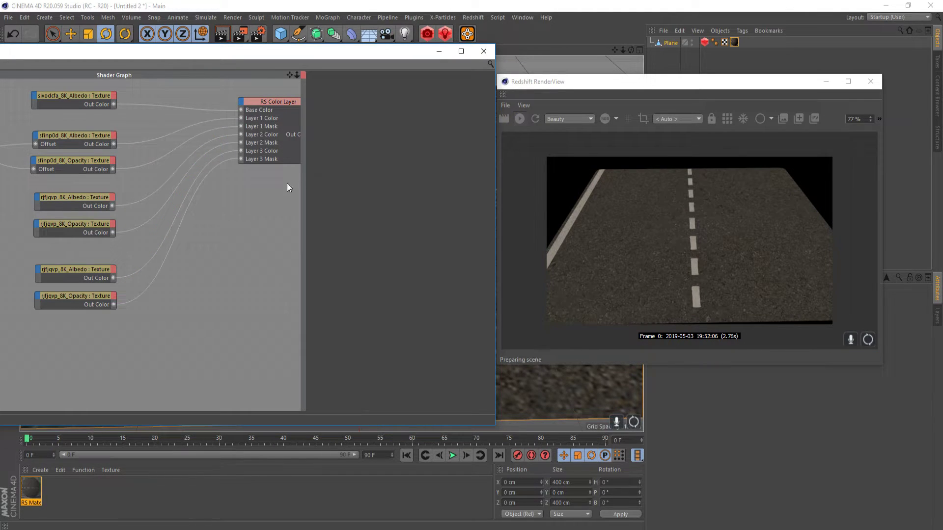
- Enable Layer 3 of the RS Color Layer node and set its blend mode to Add
click(286, 118)
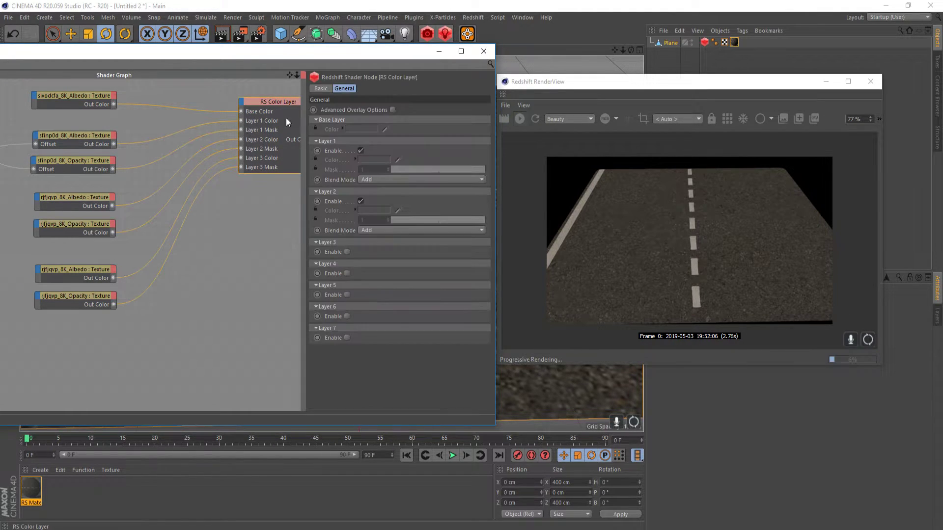
click(347, 253)
click(394, 280)
click(387, 311)
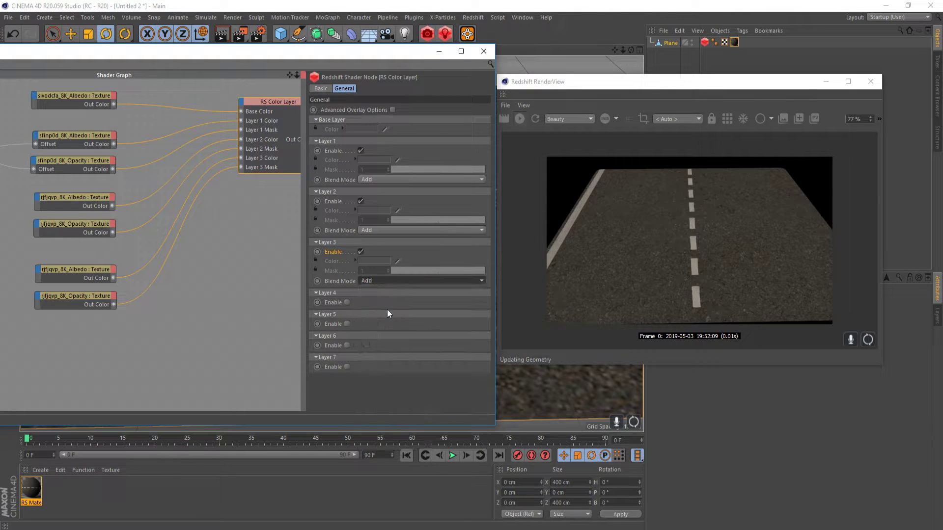
- Duplicate the Constant vector node and place the copy in front of the copied rjfjqvp textures
middle_drag(136, 335, 125, 287)
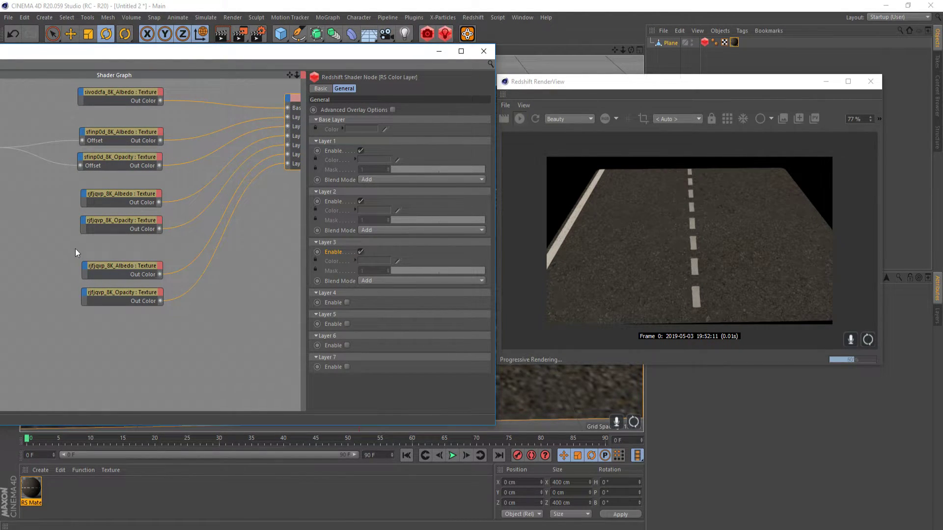
middle_drag(76, 248, 249, 236)
click(142, 124)
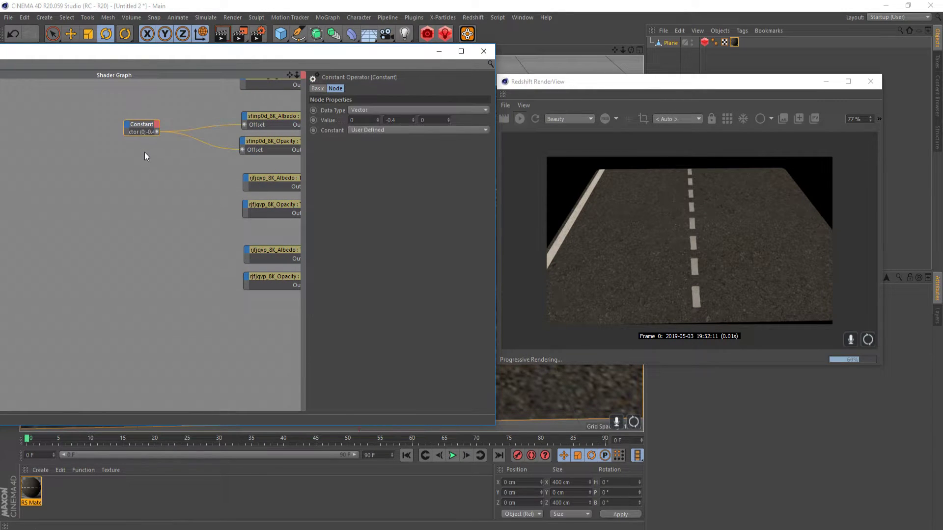
key(ctrl+c)
key(ctrl+v)
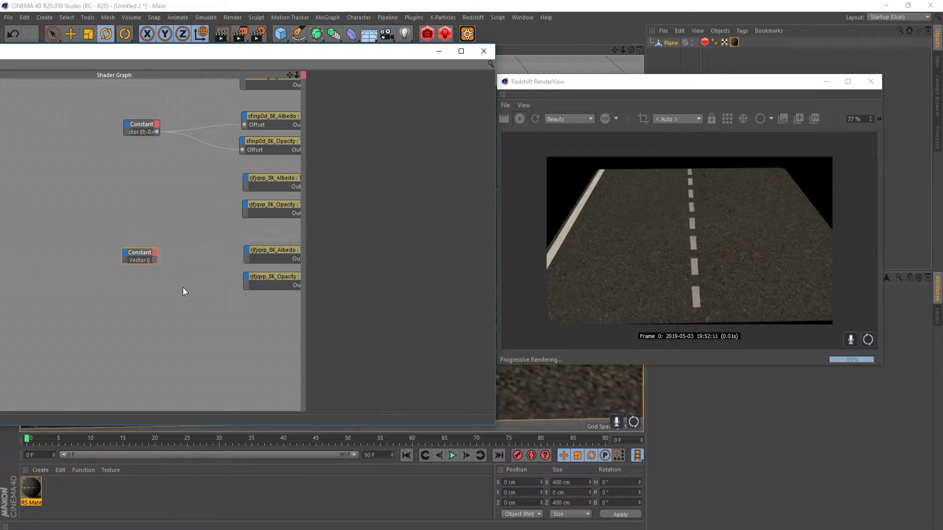
- Connect the copied Constant node to the Offset inputs of the copied rjfjqvp albedo and opacity textures
middle_drag(167, 263, 123, 263)
drag(175, 258, 205, 249)
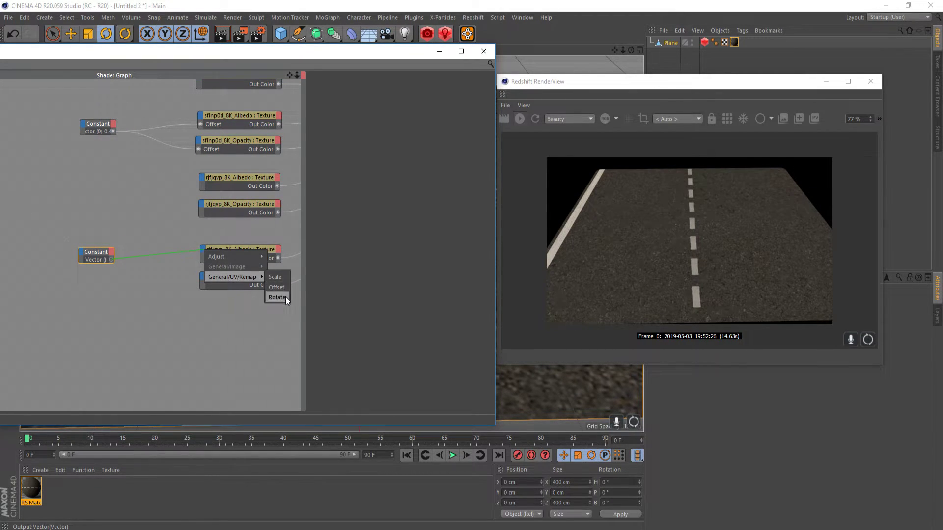
click(278, 287)
drag(110, 260, 203, 281)
mouse_move(228, 305)
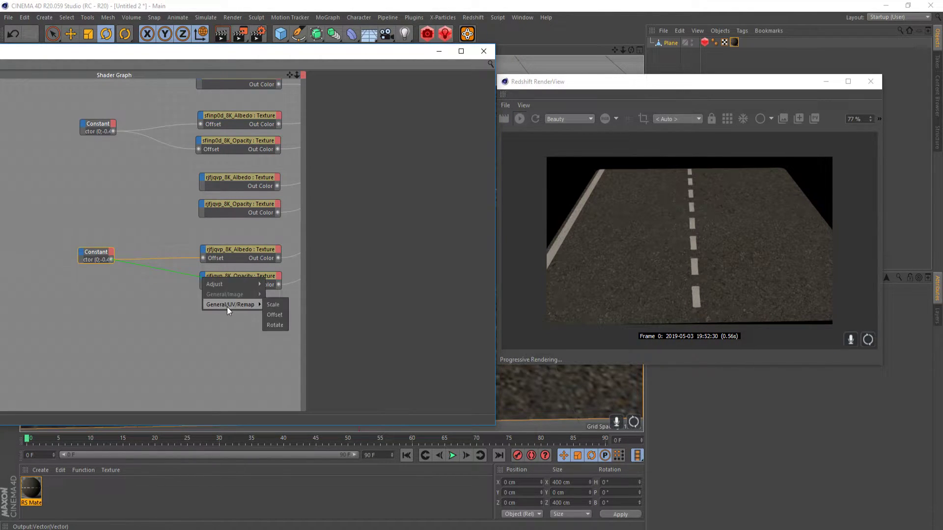
click(273, 315)
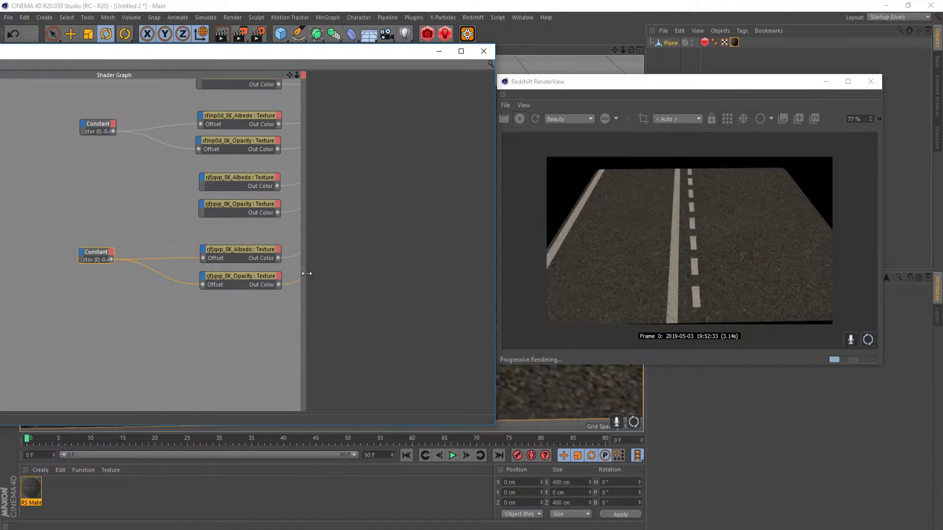
- Set the second value of the Constant vector driving the copied rjfjqvp textures to -0.95 and check the side line in the render
click(159, 255)
click(96, 252)
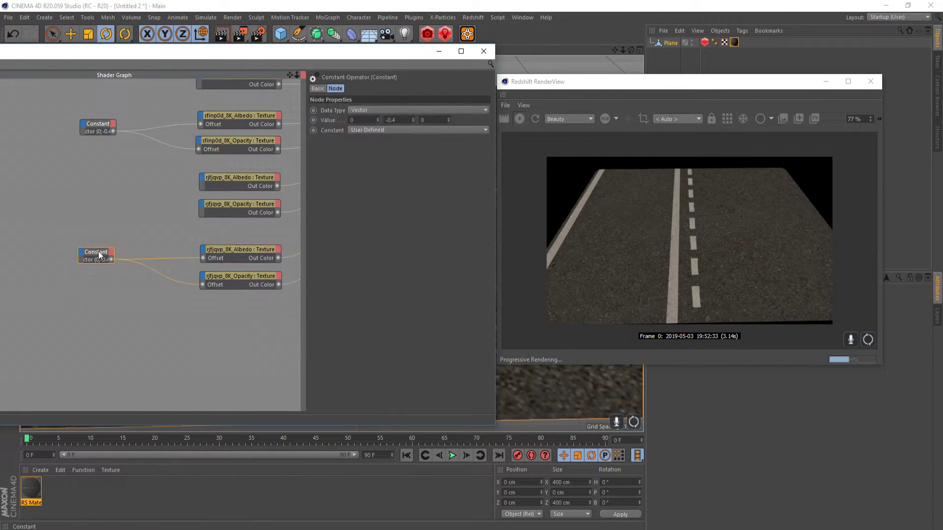
double_click(398, 124)
key(Return)
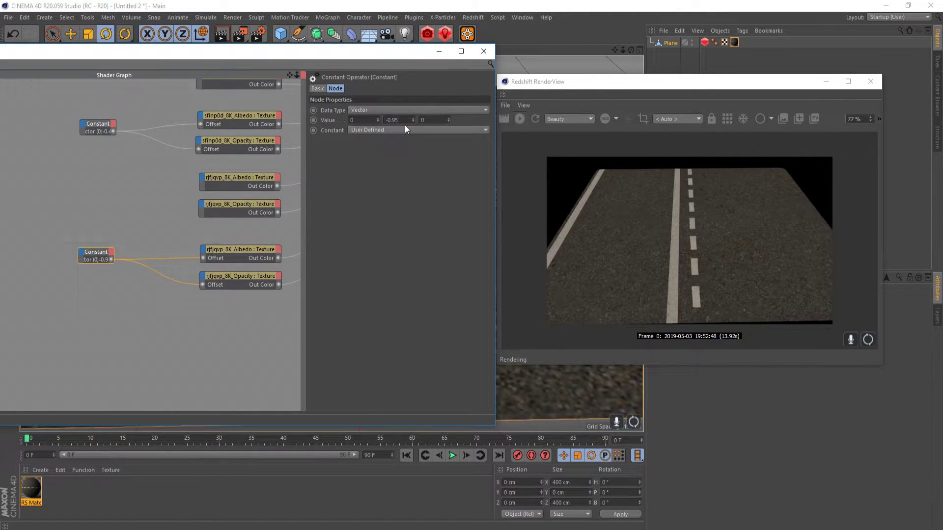
alt+drag(579, 382, 393, 396)
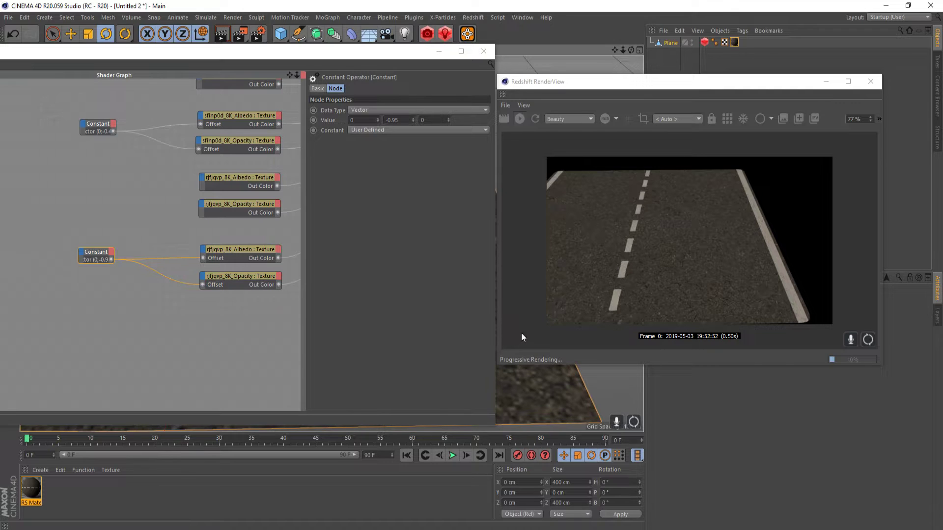
alt+drag(538, 385, 461, 396)
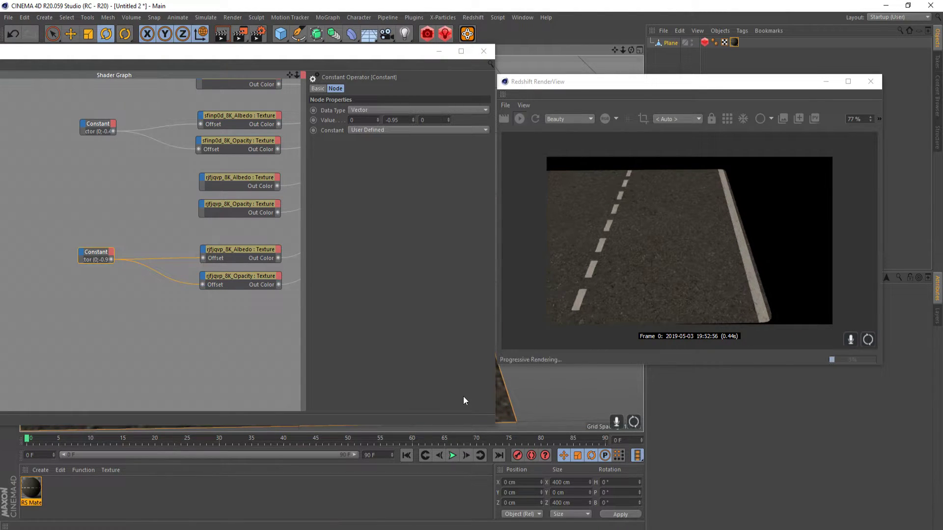
alt+drag(526, 410, 579, 381)
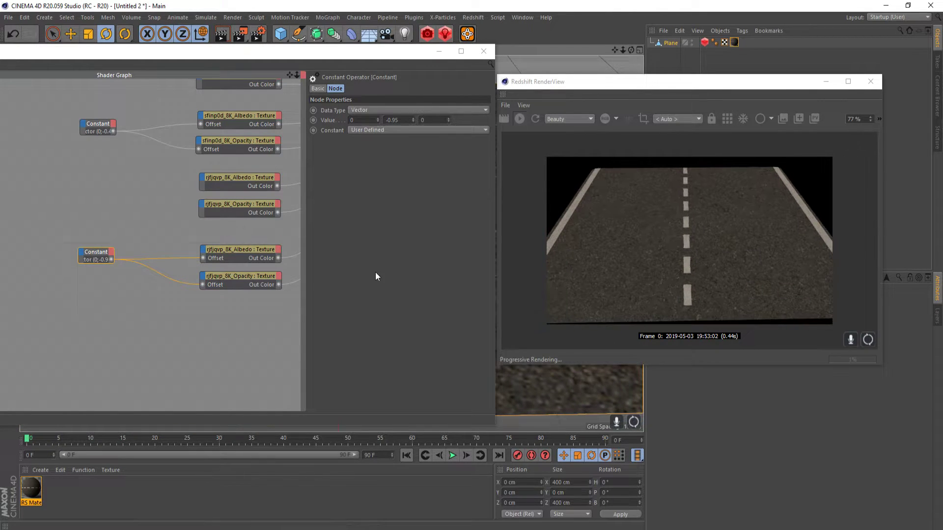
- Import the ri2uxcp albedo, displacement, normal and opacity images from the Decals_Pothole_ri2uxcp2_8K_atlas_ms folder into the shader graph
scroll(126, 285, down, 3)
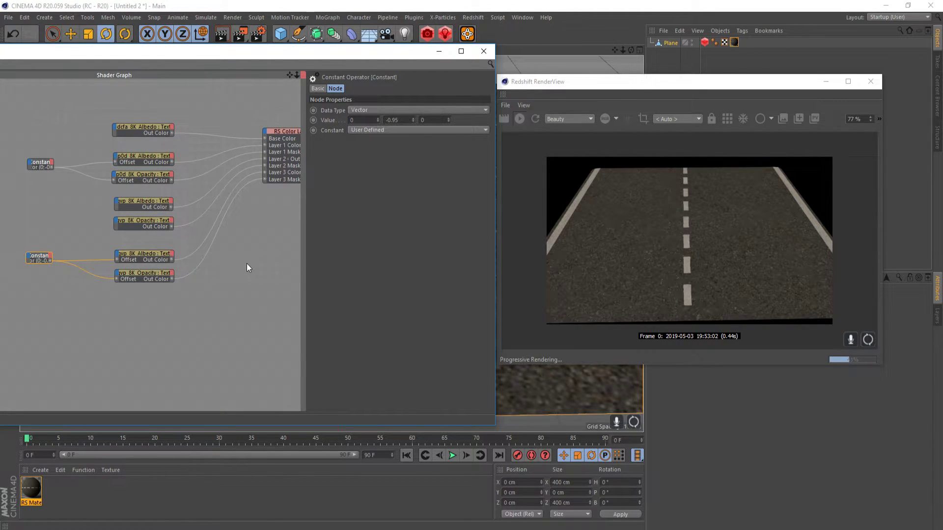
mouse_move(248, 268)
middle_down()
mouse_move(217, 288)
mouse_move(251, 282)
middle_up()
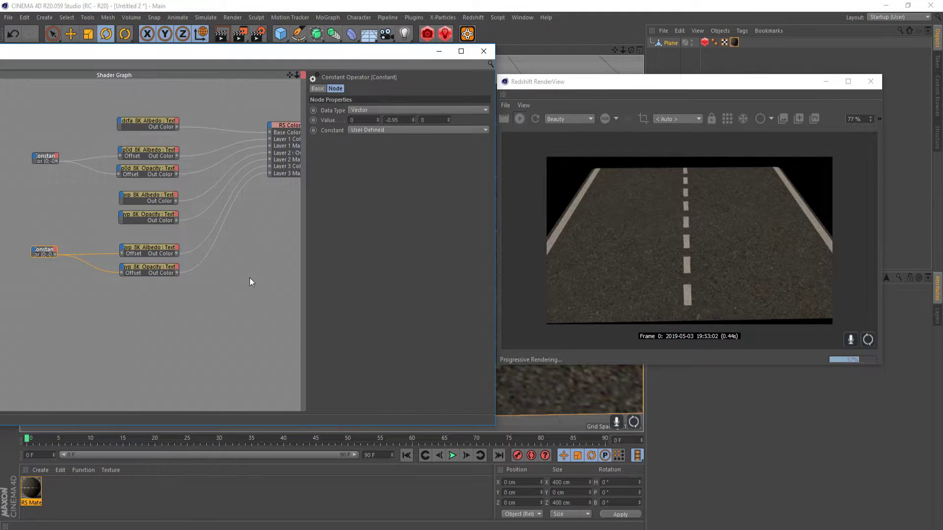
click(205, 500)
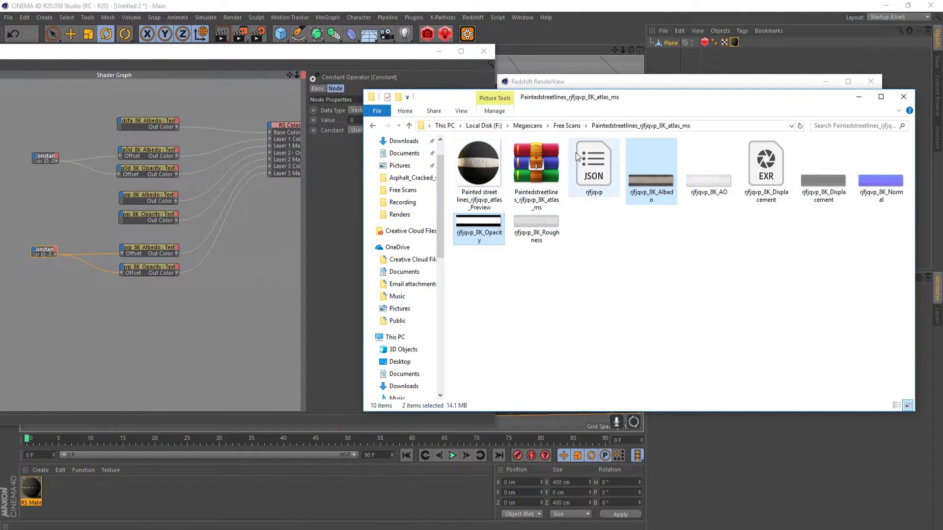
click(566, 126)
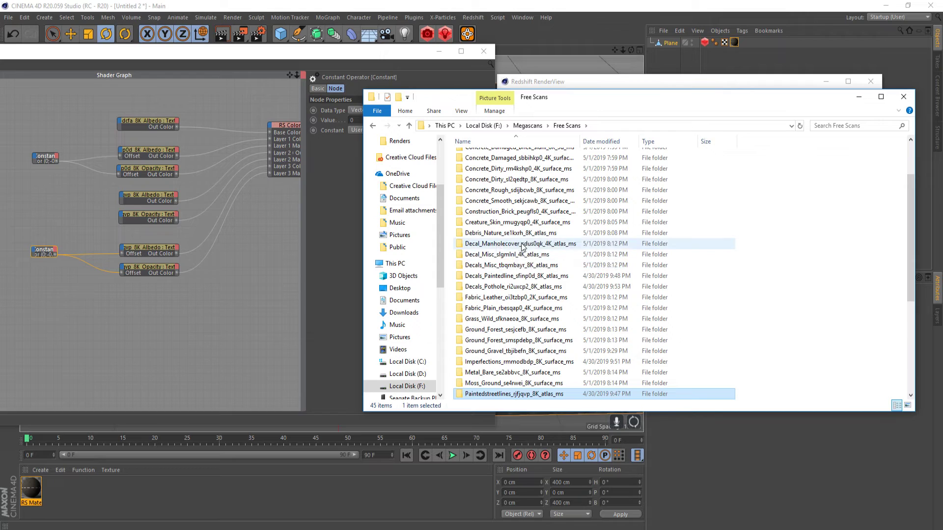
double_click(504, 287)
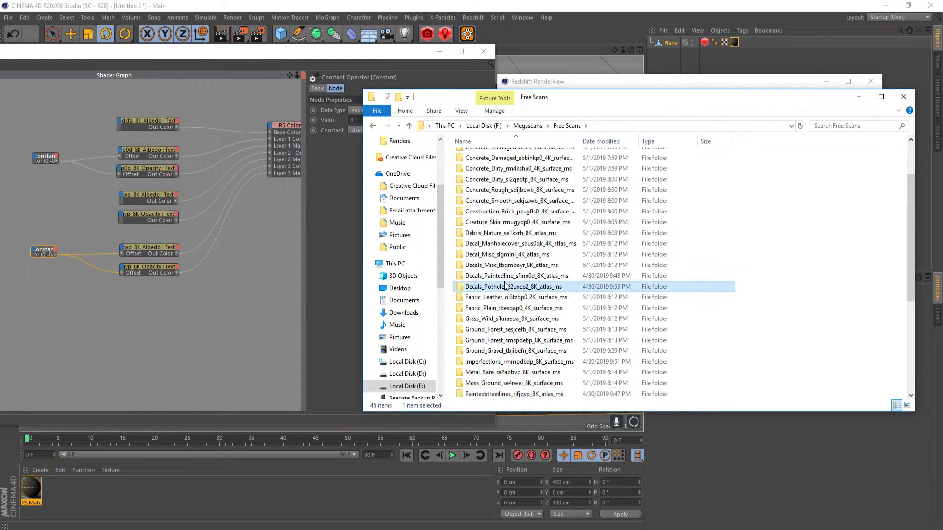
click(606, 191)
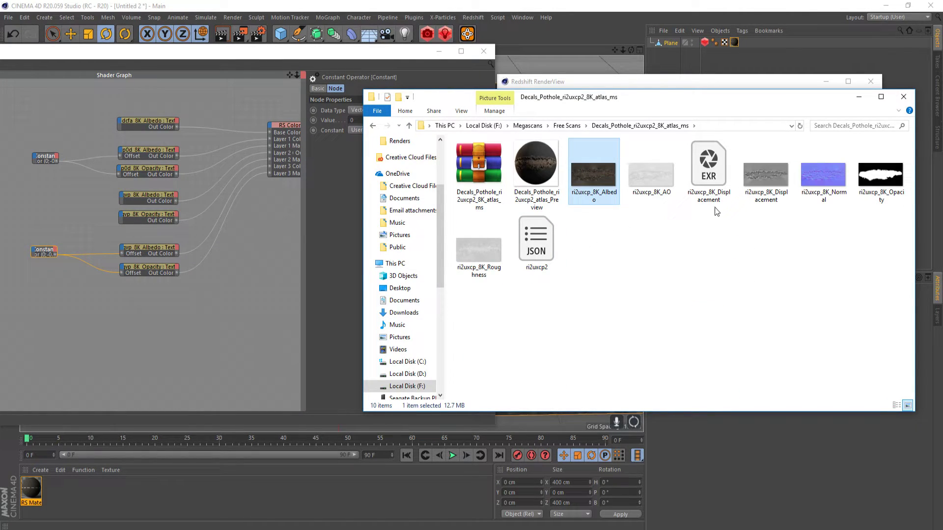
ctrl+click(759, 197)
ctrl+click(843, 189)
ctrl+click(877, 186)
drag(769, 181, 193, 324)
click(284, 55)
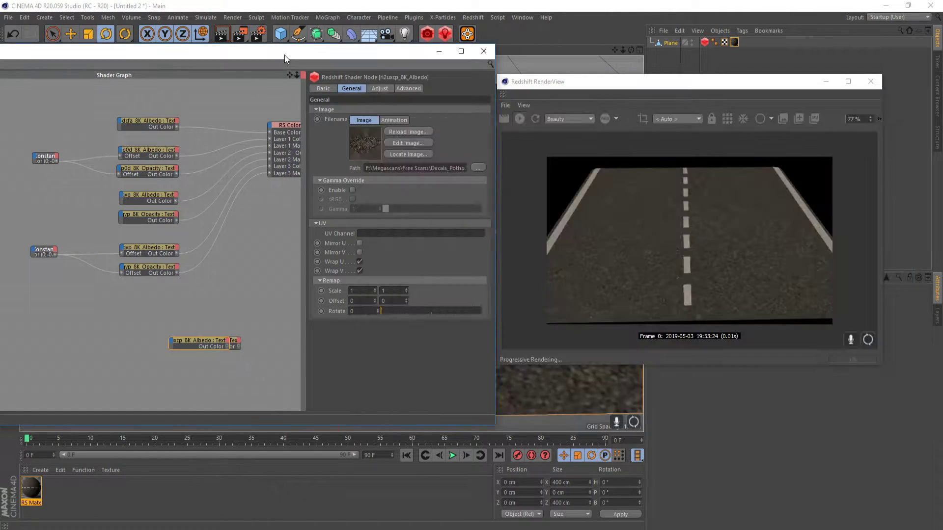
- Place the ri2uxcp albedo and opacity texture nodes directly below the copied rjfjqvp textures
middle_drag(209, 322, 239, 188)
drag(231, 203, 181, 156)
drag(232, 204, 189, 183)
- Move the ri2uxcp normal texture node beneath the asphalt's normal texture node
middle_drag(255, 194, 129, 216)
click(112, 228)
drag(112, 228, 297, 165)
middle_drag(276, 168, 186, 235)
drag(186, 236, 246, 216)
- Move the ri2uxcp displacement texture node beneath the asphalt's displacement texture node
middle_drag(143, 265, 171, 231)
click(143, 229)
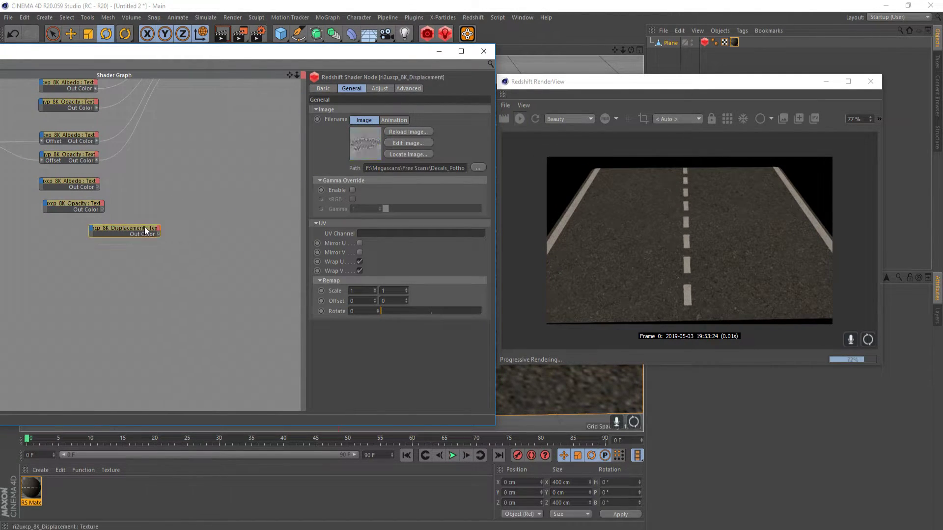
drag(144, 229, 270, 250)
middle_drag(270, 249, 186, 261)
middle_drag(130, 227, 76, 267)
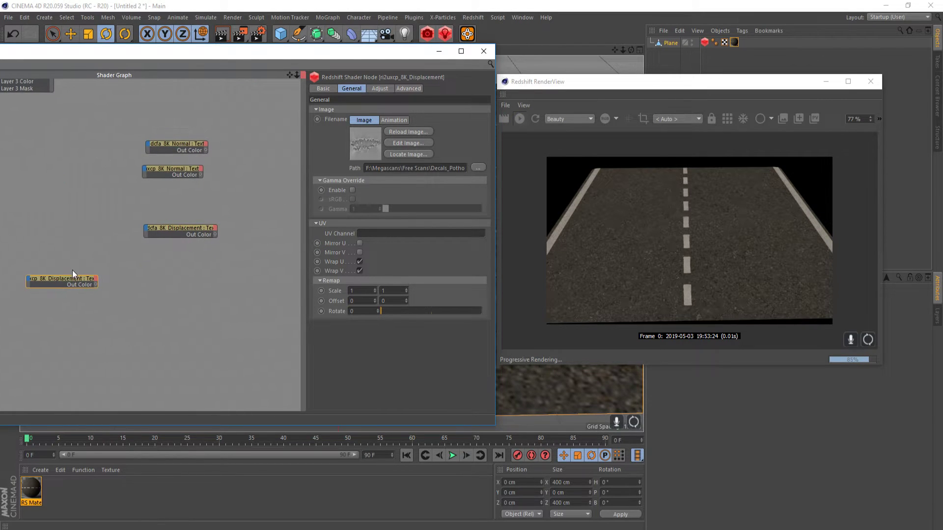
drag(69, 276, 189, 255)
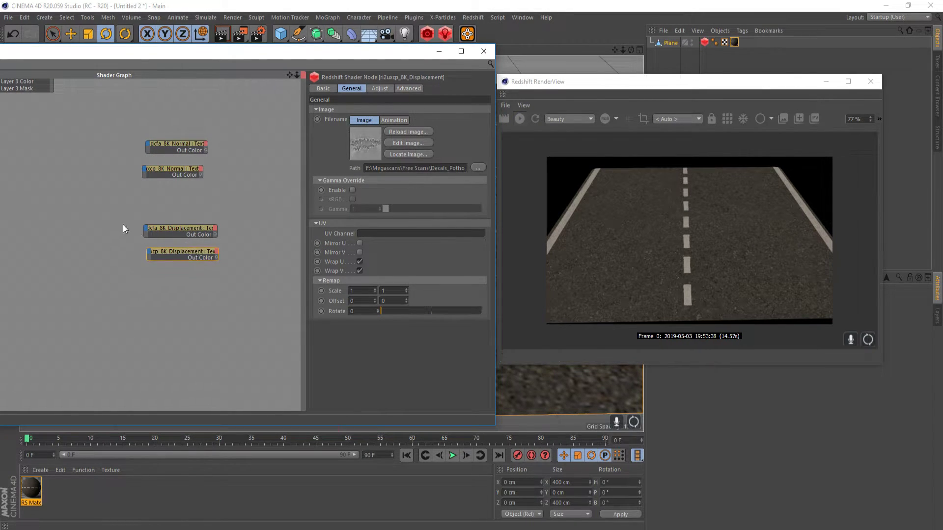
- Connect the ri2uxcp albedo and opacity textures to the RS Color Layer's Layer 4 Color and Layer 4 Mask
middle_drag(129, 229, 293, 239)
scroll(137, 201, up, 2)
middle_drag(137, 201, 156, 322)
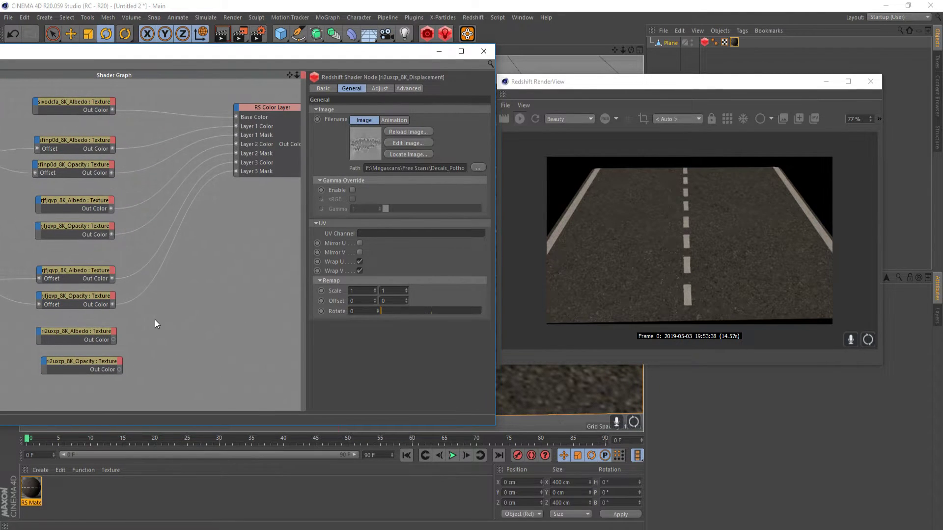
click(111, 340)
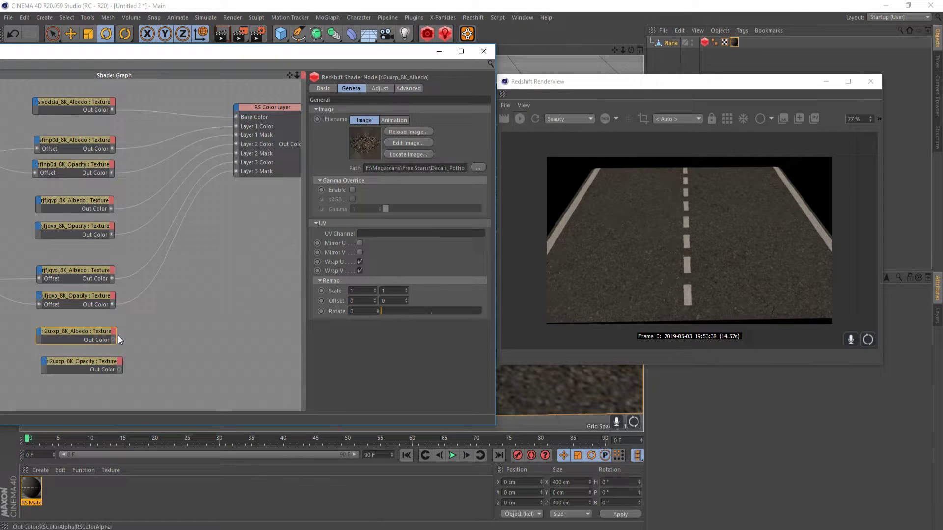
drag(238, 147, 236, 110)
click(312, 160)
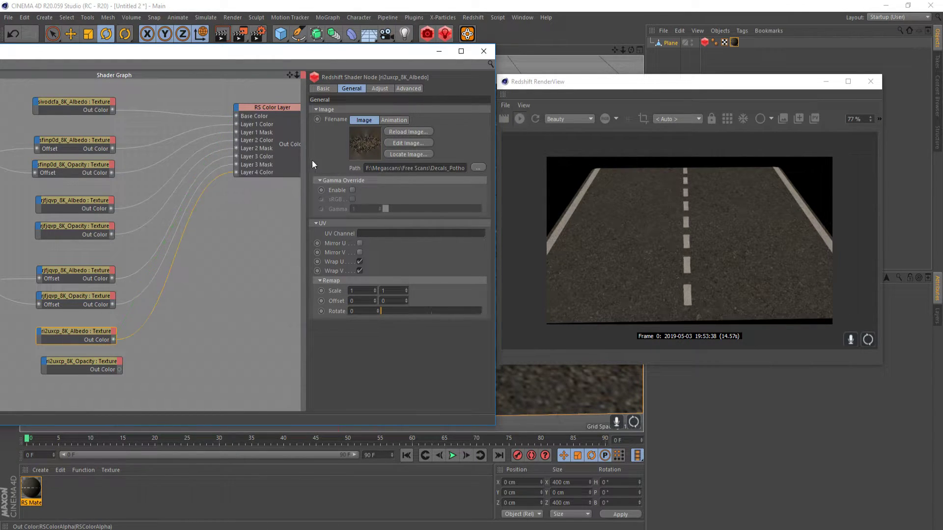
click(118, 367)
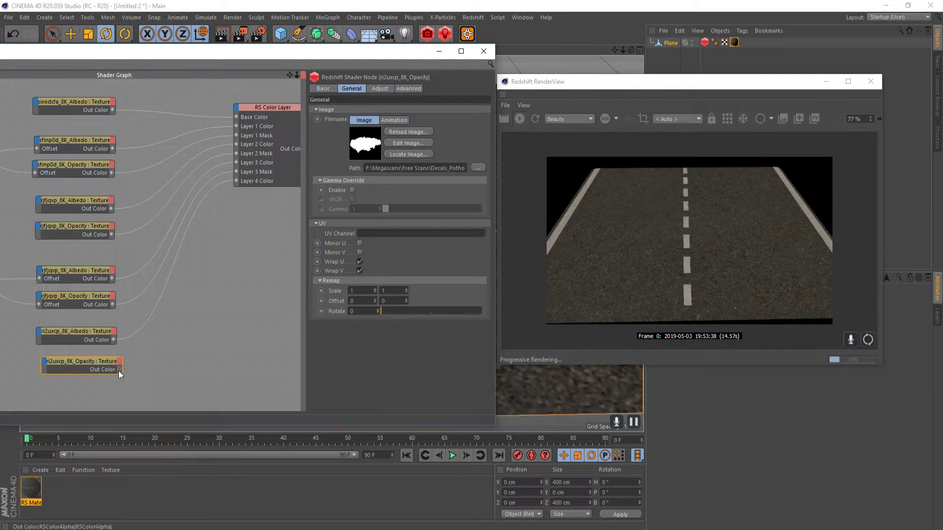
drag(120, 369, 236, 109)
mouse_move(270, 176)
mouse_move(284, 155)
click(325, 167)
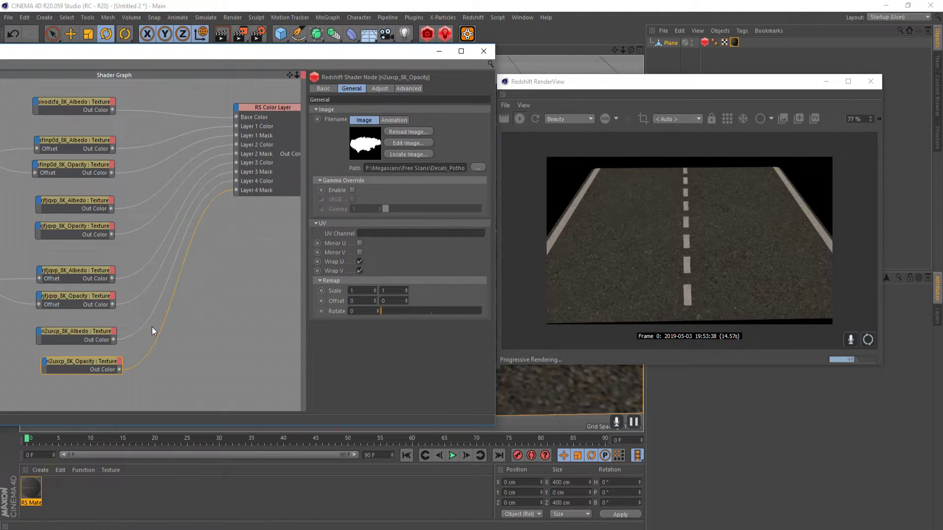
- Duplicate the Constant node in front of the ri2uxcp textures and set the copy's second vector value to 0
middle_drag(157, 323, 266, 202)
click(88, 176)
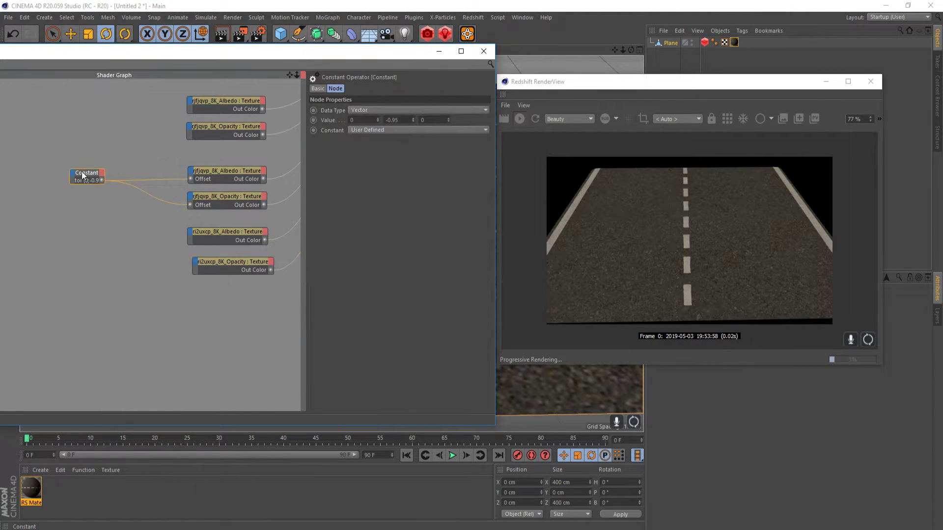
click(118, 245)
ctrl+drag(96, 179, 102, 241)
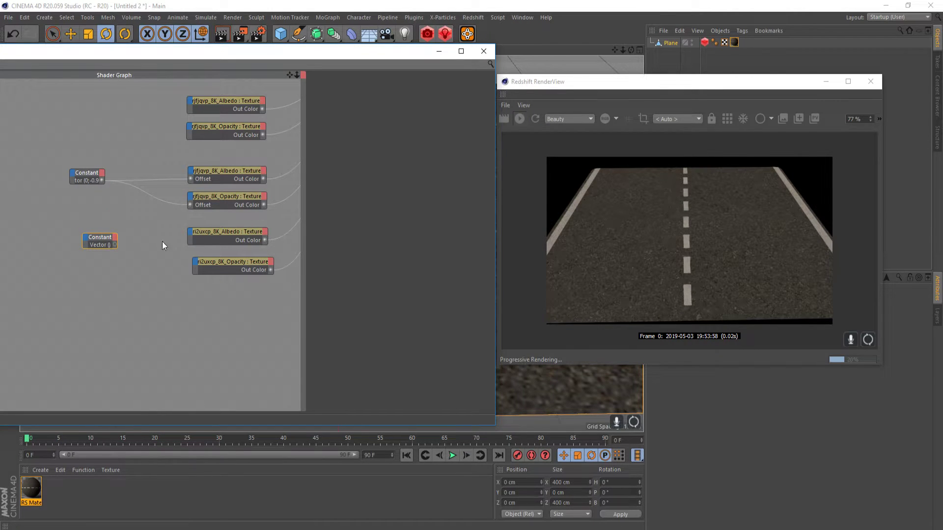
click(110, 244)
double_click(399, 120)
text(0)
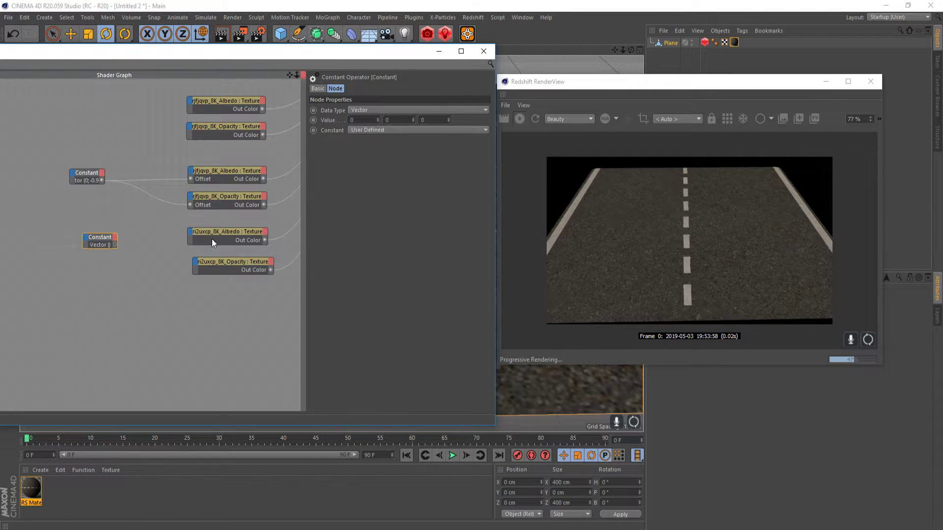
- Turn off Wrap U and Wrap V for the ri2uxcp albedo and opacity textures
click(223, 234)
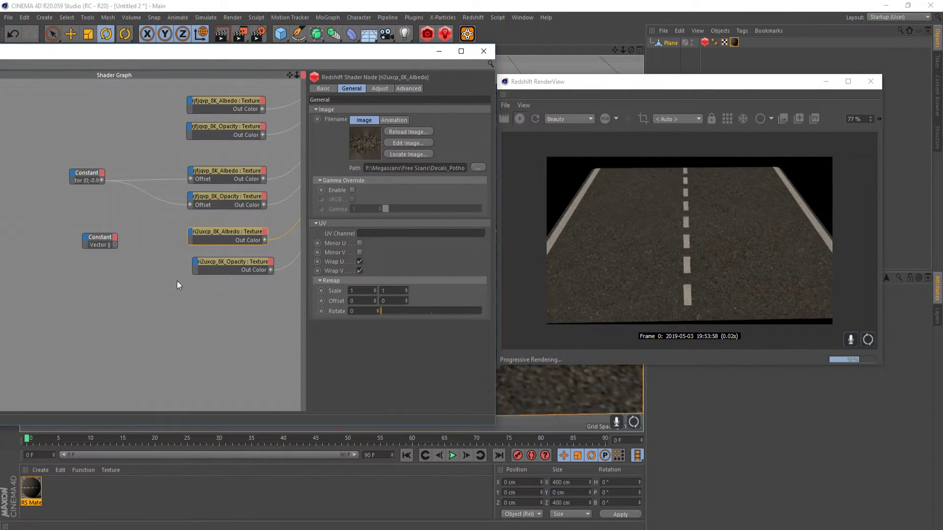
middle_drag(177, 281, 117, 270)
click(360, 271)
click(193, 259)
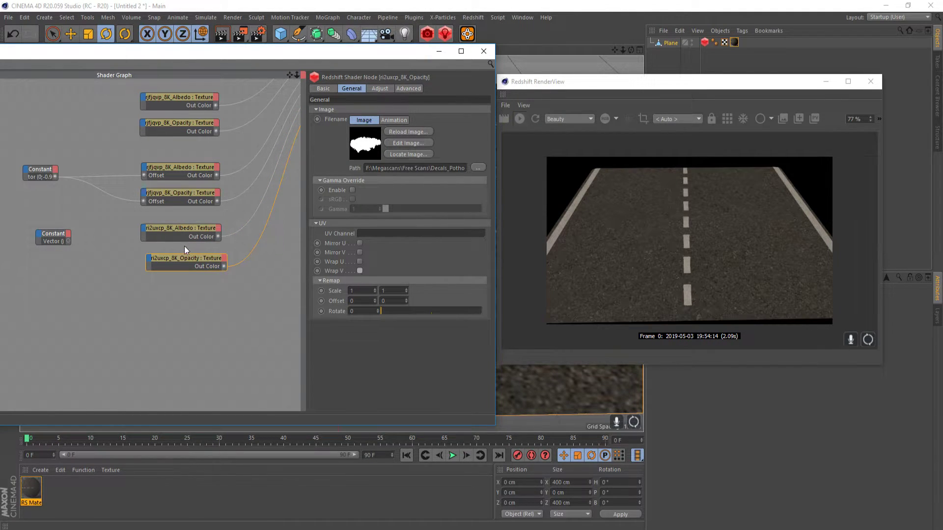
- Set the Remap scale of the ri2uxcp albedo and opacity textures to 3 by 3
click(167, 231)
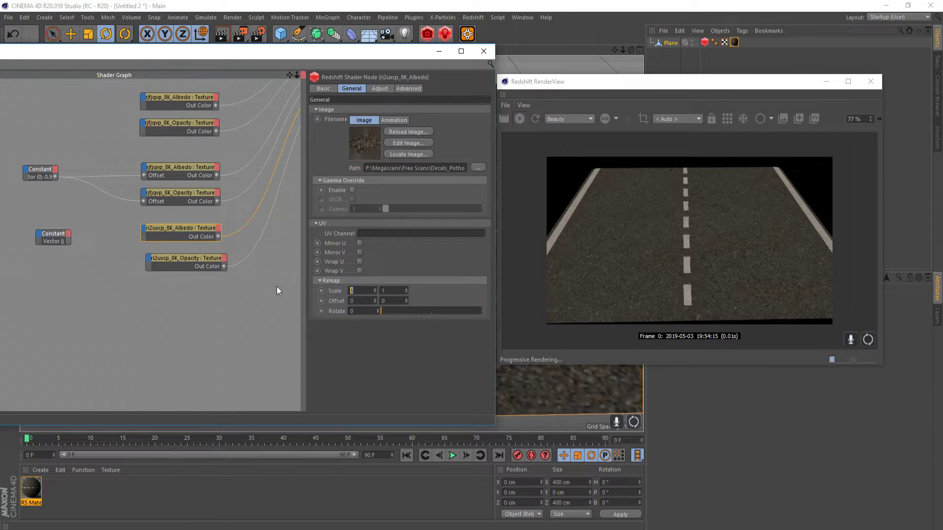
click(383, 291)
click(196, 260)
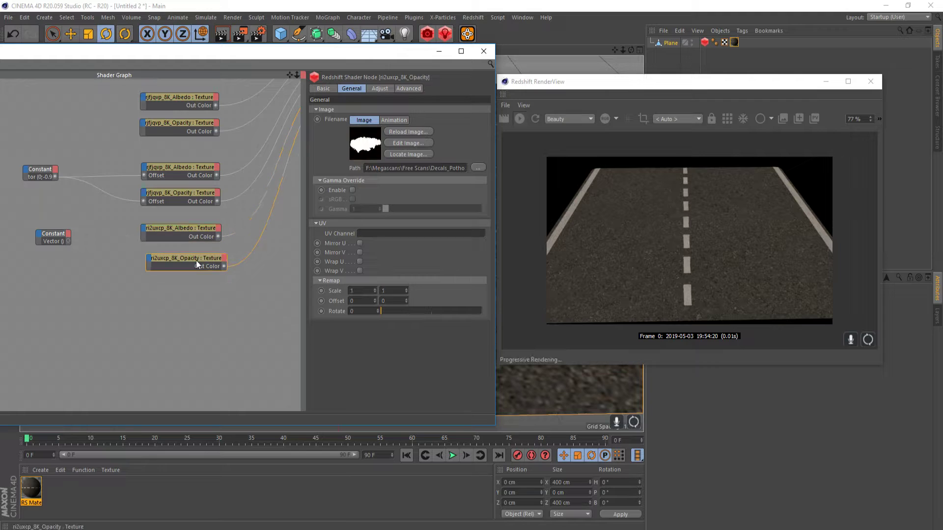
double_click(390, 290)
text(3)
key(Return)
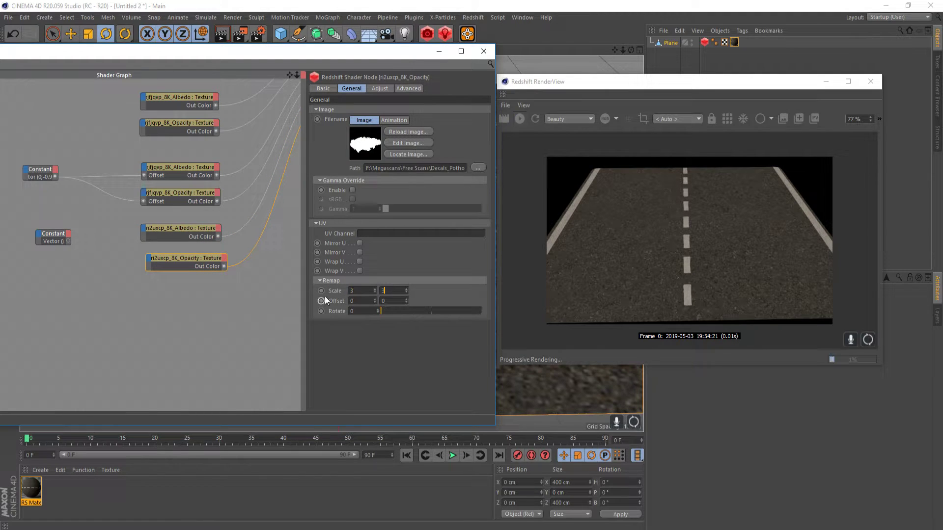
- Enable Layer 4 of the RS Color Layer node and keep its blend mode at Normal
middle_drag(208, 258, 185, 270)
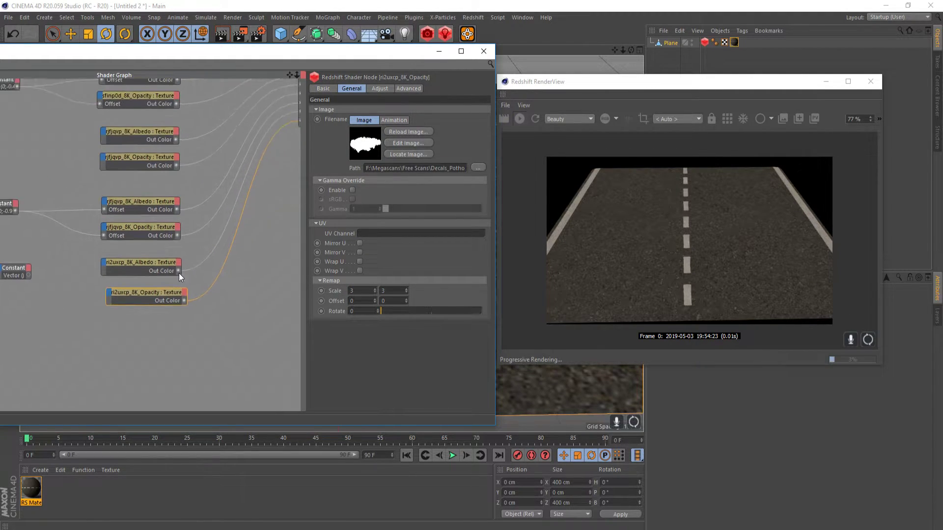
click(261, 87)
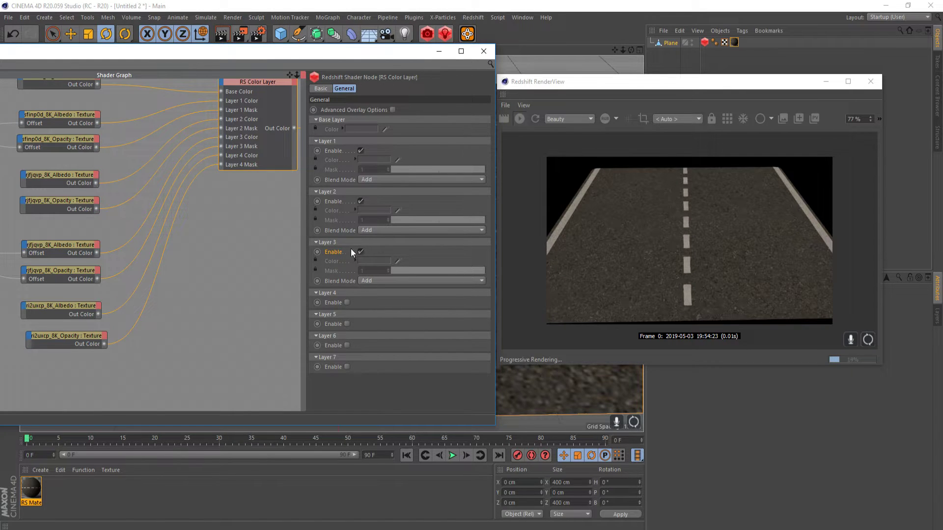
click(347, 303)
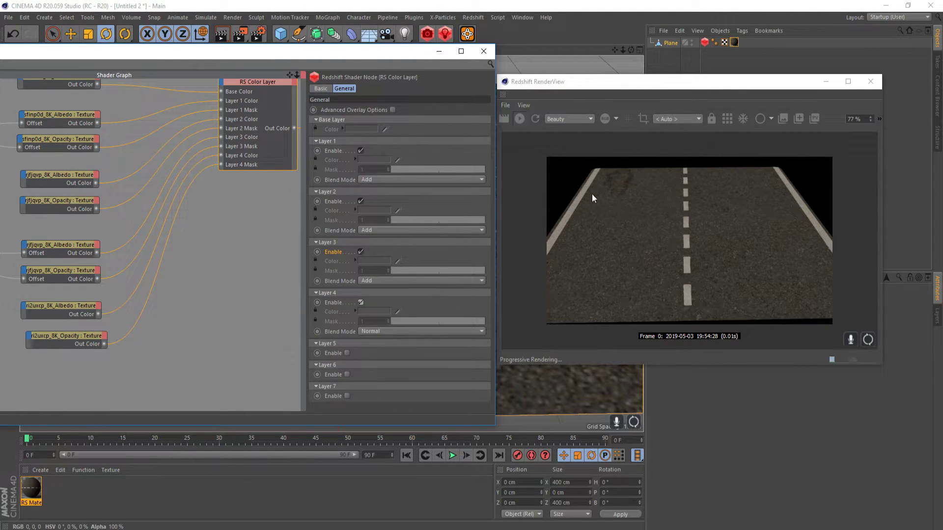
click(393, 332)
click(429, 296)
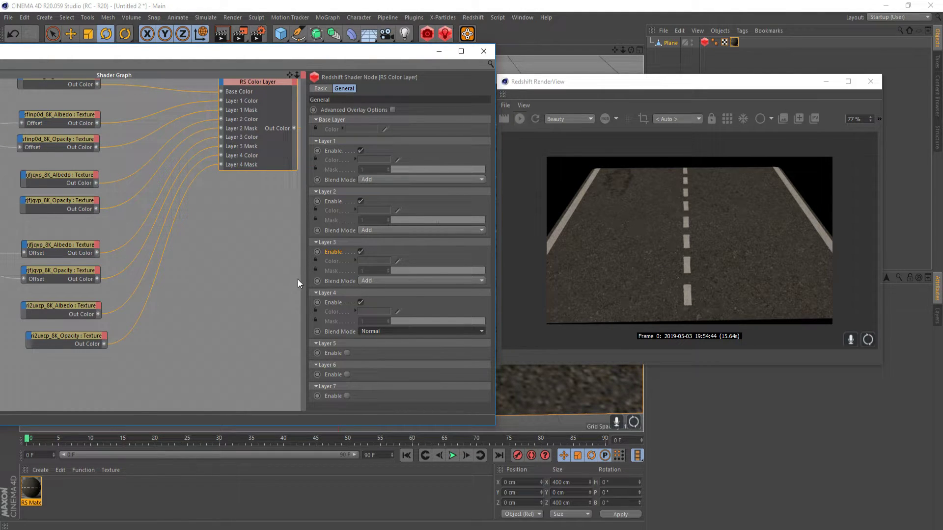
- Connect the new Constant node to the Offset inputs of the ri2uxcp albedo and opacity textures
middle_drag(104, 346, 212, 265)
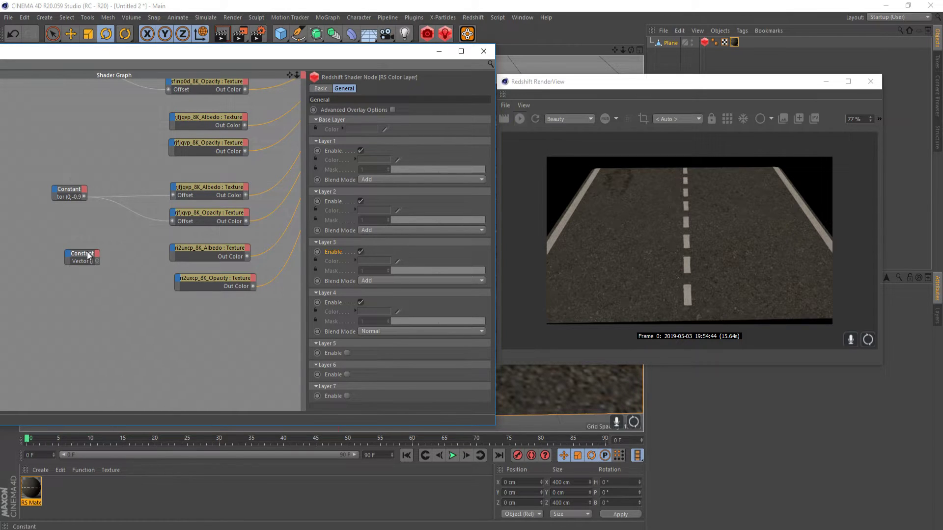
drag(158, 257, 247, 286)
drag(144, 279, 254, 313)
- Set the second value of the Constant vector driving the ri2uxcp pothole textures to -0.4
click(81, 256)
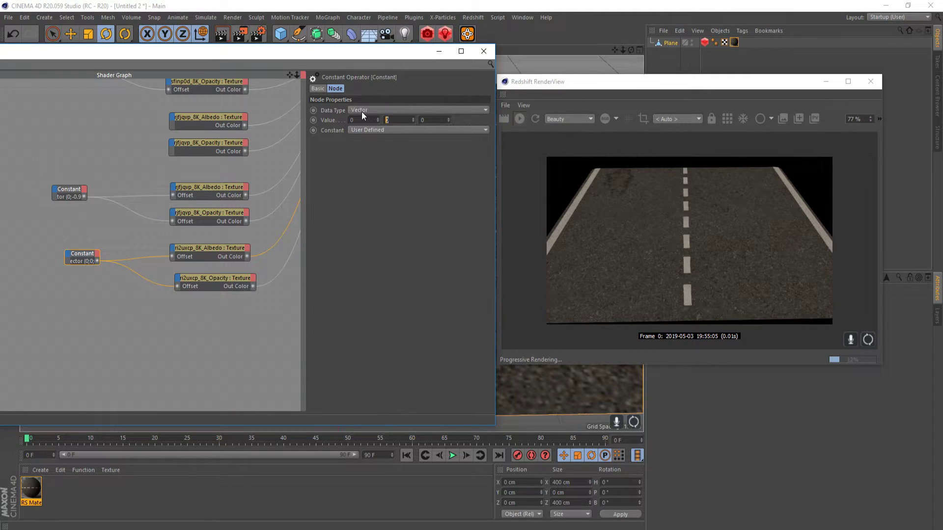
text(2)
key(Return)
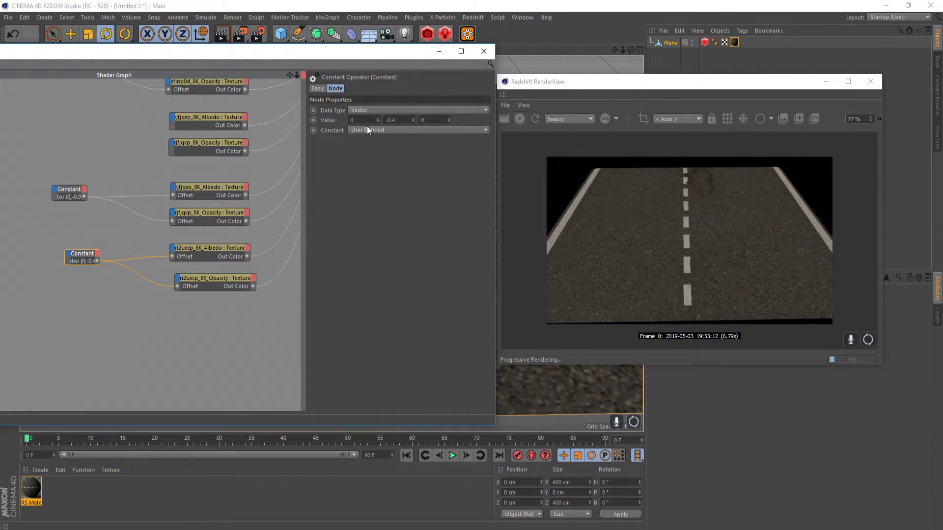
- Set the first value of the Constant vector driving the ri2uxcp pothole textures to -0.4
key(shift+Tab)
text(.4)
key(Return)
click(363, 119)
text(-0.4)
key(Return)
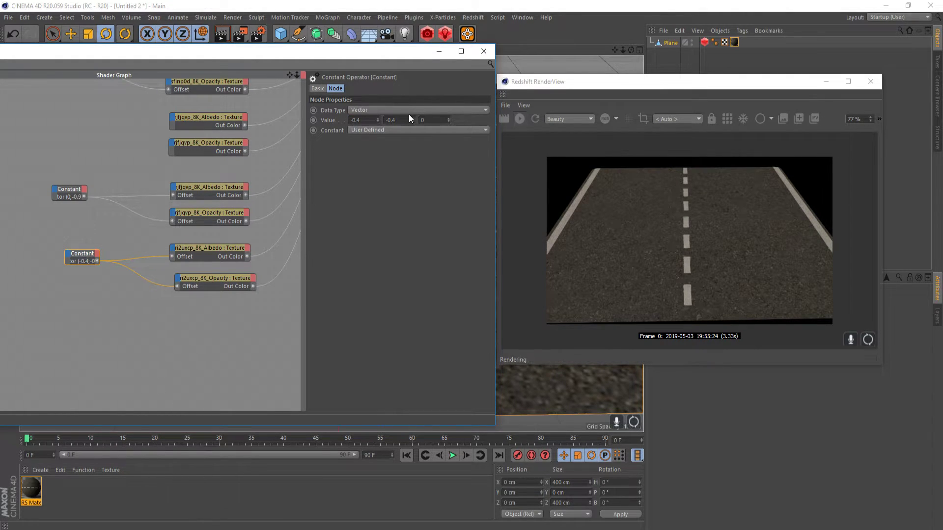
- Set the Remap rotation of the ri2uxcp albedo and opacity textures to 40
middle_drag(232, 295, 181, 314)
click(187, 261)
key(Tab)
text(4)
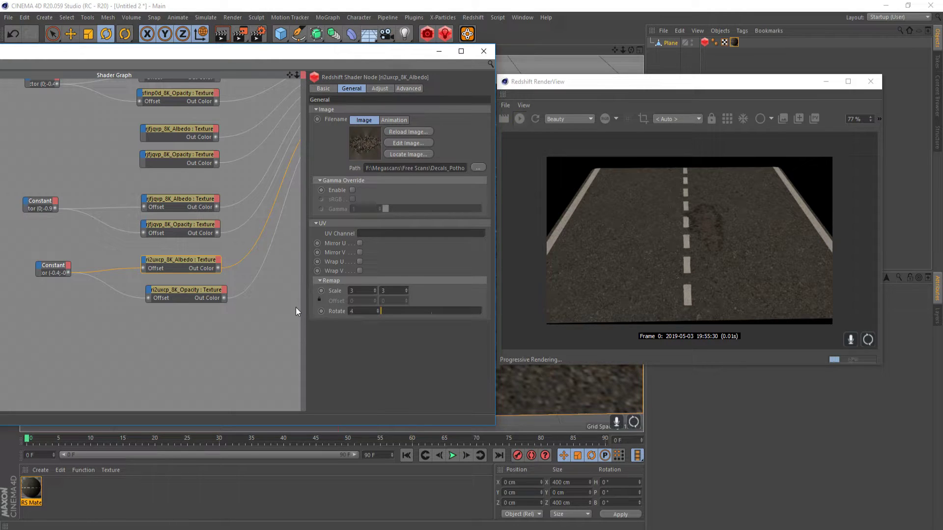
text(0)
key(Return)
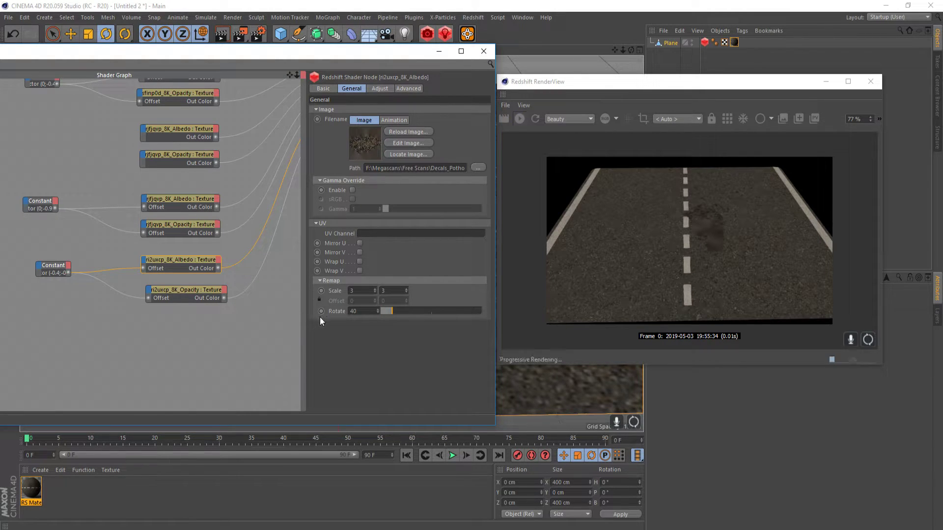
click(199, 297)
key(Tab)
text(4)
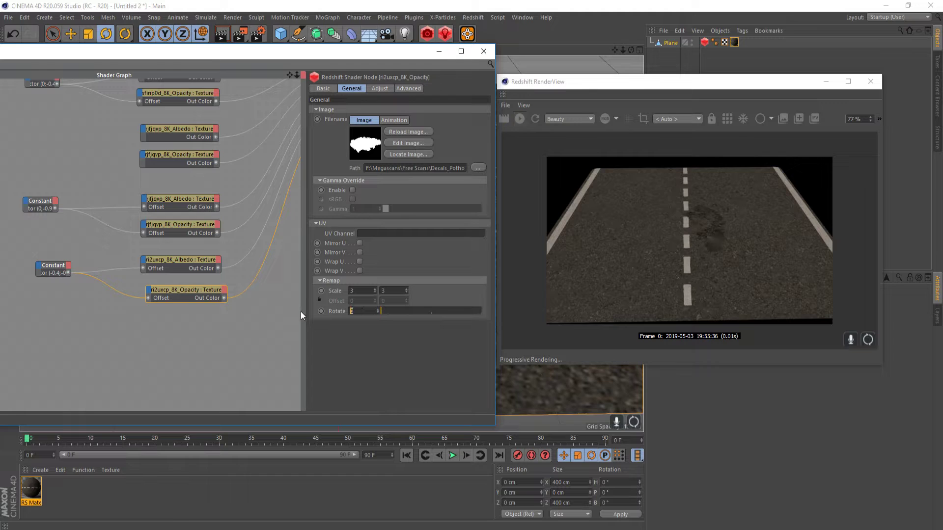
text(0)
key(Return)
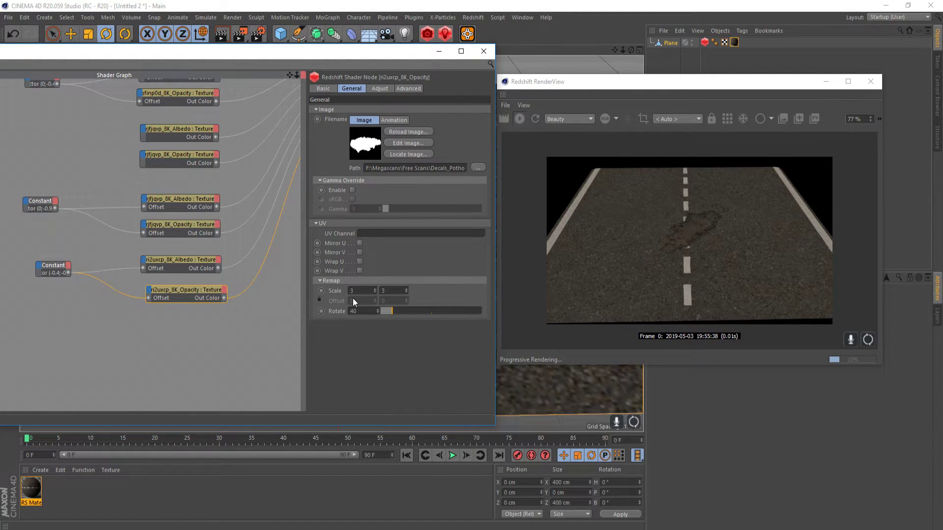
- Shift the pothole decal sideways by setting the first value of its Constant vector to -0.6, and check it in the render
click(57, 269)
click(372, 122)
key(BackSpace)
text(5)
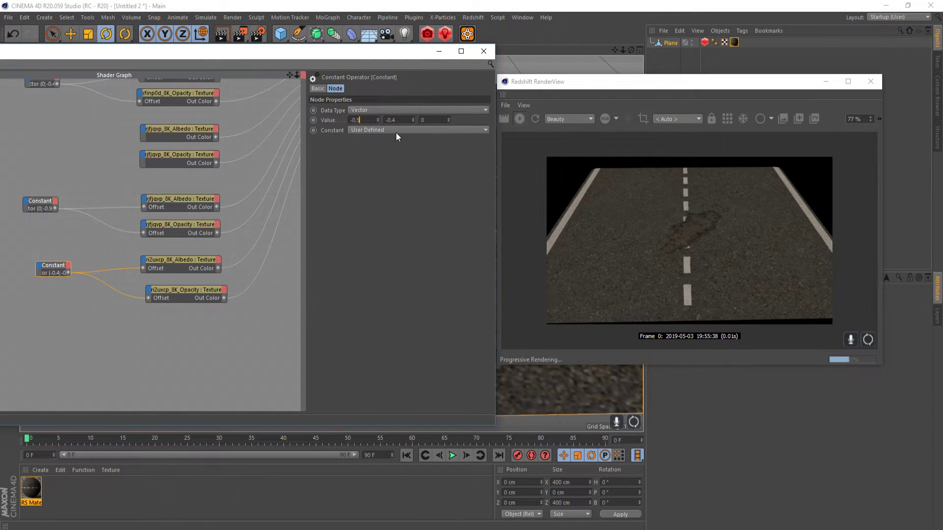
key(Return)
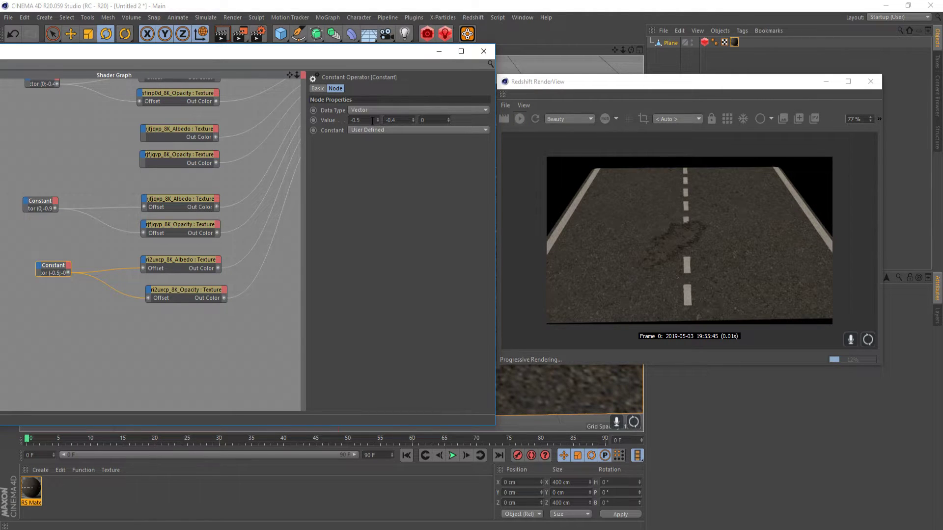
key(BackSpace)
text(6)
key(Return)
click(438, 51)
scroll(329, 275, up, 5)
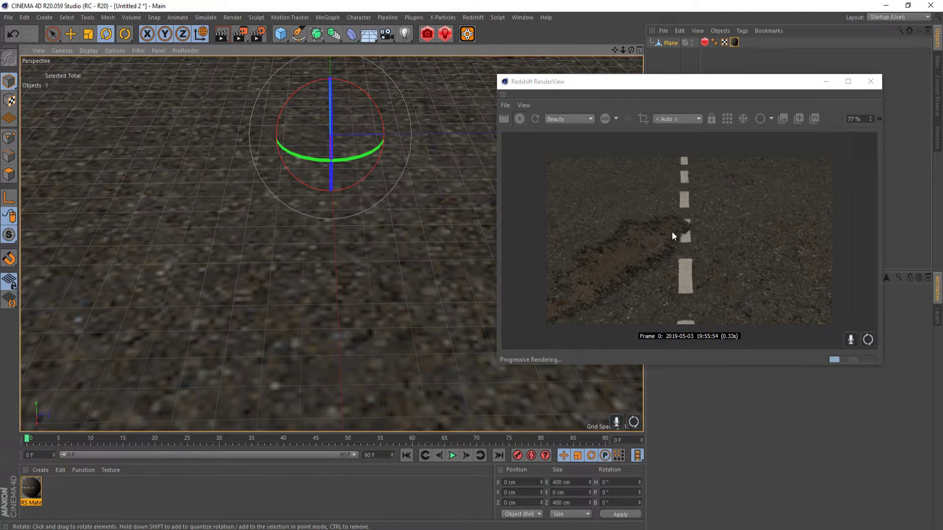
scroll(367, 247, down, 4)
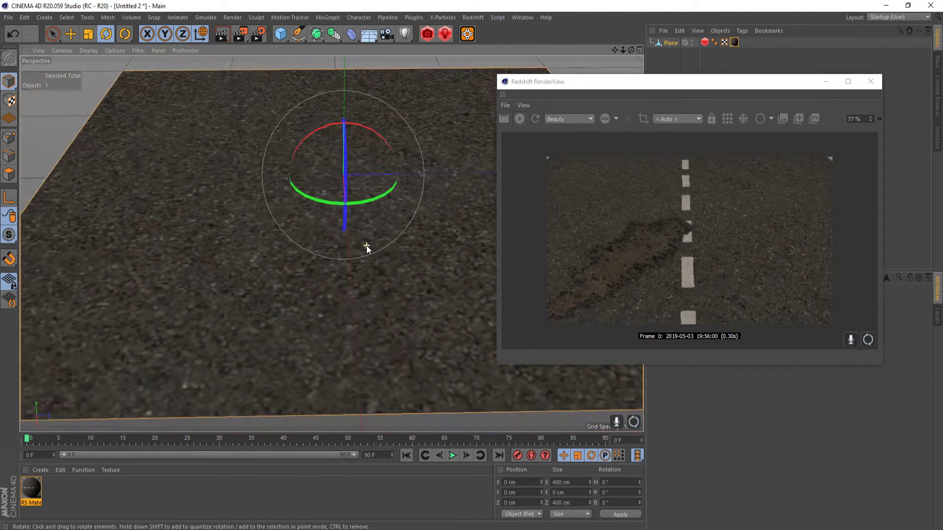
scroll(343, 301, down, 3)
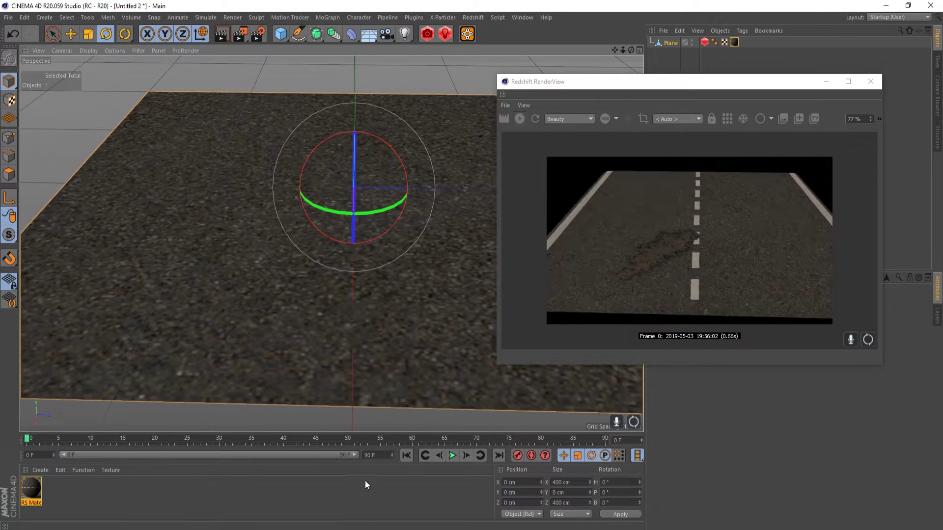
click(447, 496)
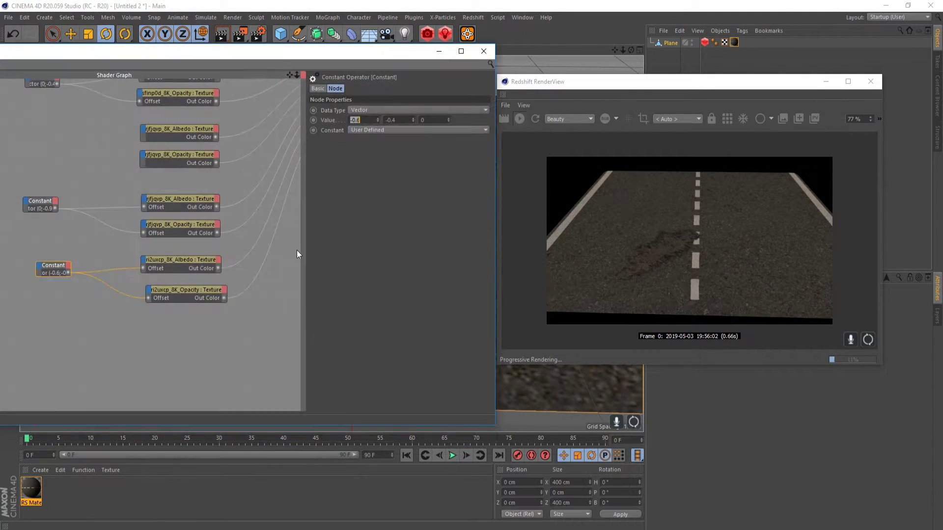
- Move the sivodcfa and ri2uxcp Normal texture nodes directly beneath the RS Color Layer node
scroll(266, 236, down, 3)
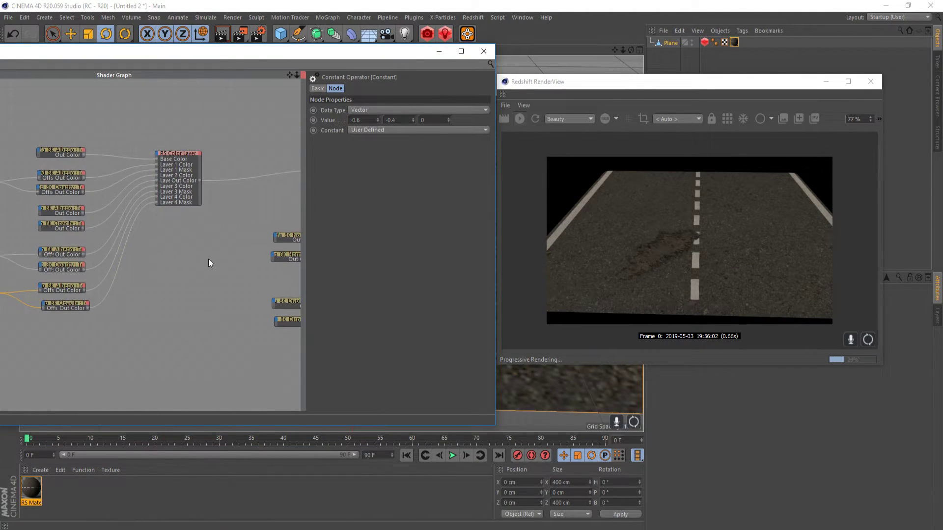
middle_drag(221, 276, 184, 247)
drag(176, 219, 122, 220)
scroll(154, 213, up, 3)
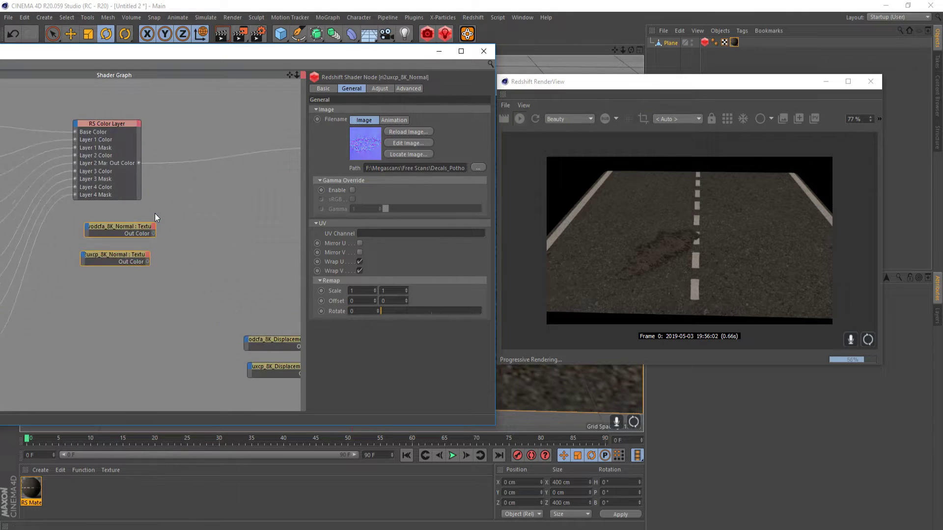
click(123, 214)
middle_drag(124, 214, 241, 207)
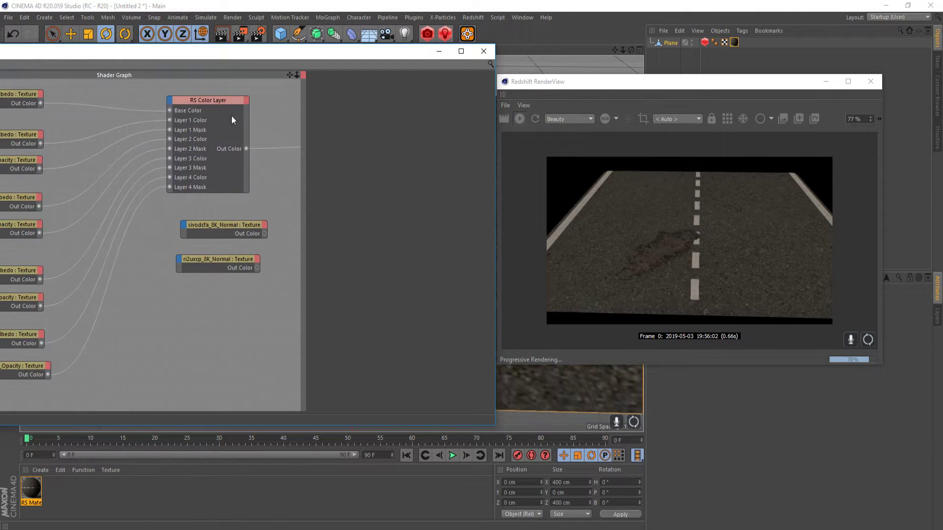
drag(254, 60, 393, 46)
click(351, 212)
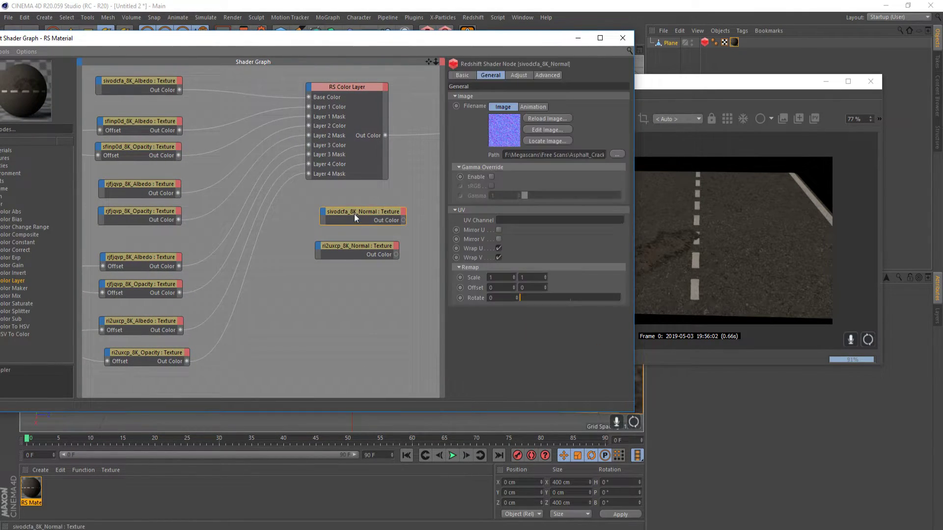
drag(268, 59, 344, 69)
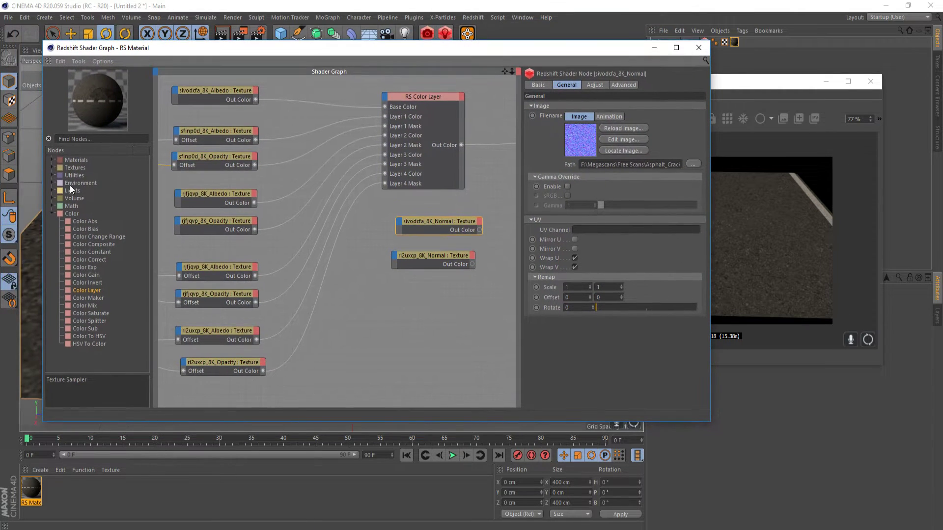
- Try adding an RS Normal Map node between the two Normal textures and show its Advanced settings alongside the General ones
click(53, 175)
click(54, 168)
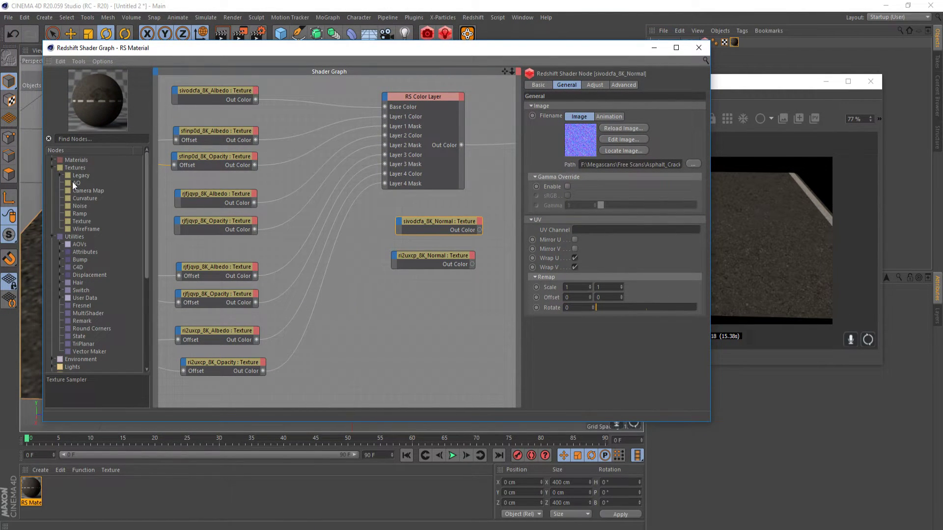
click(60, 176)
drag(75, 182, 432, 250)
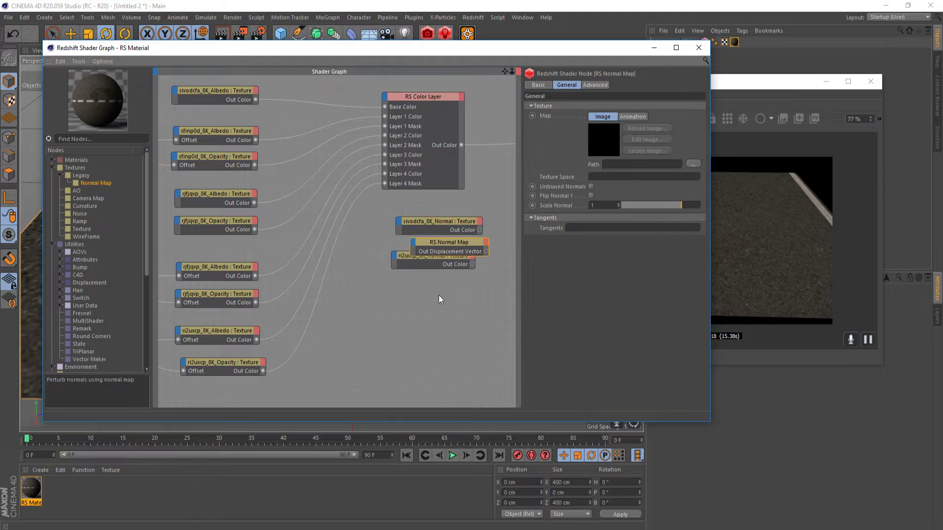
middle_drag(439, 296, 264, 240)
click(249, 208)
drag(249, 208, 259, 235)
drag(278, 199, 265, 205)
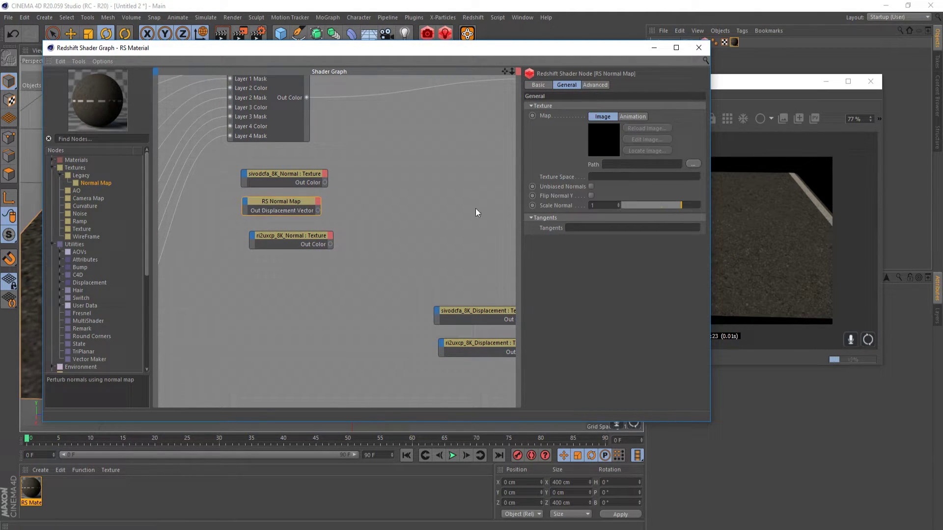
shift+click(584, 86)
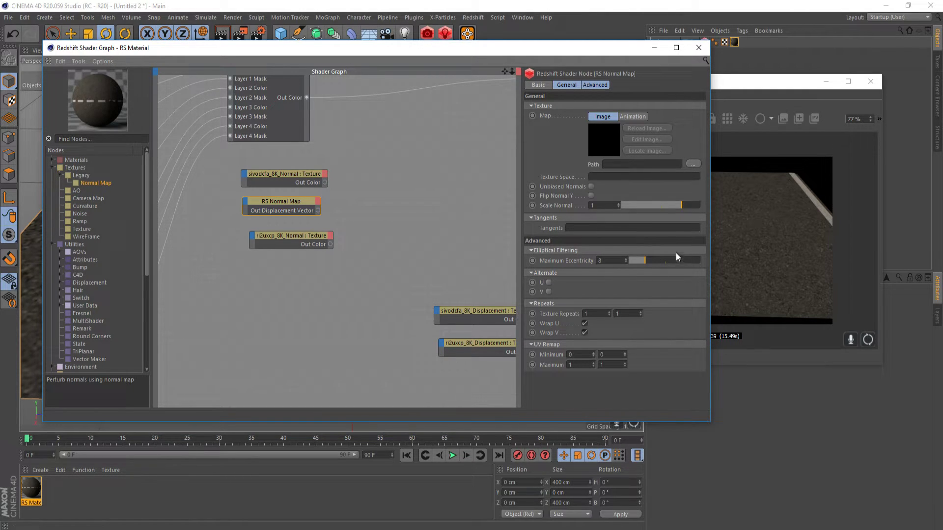
click(733, 183)
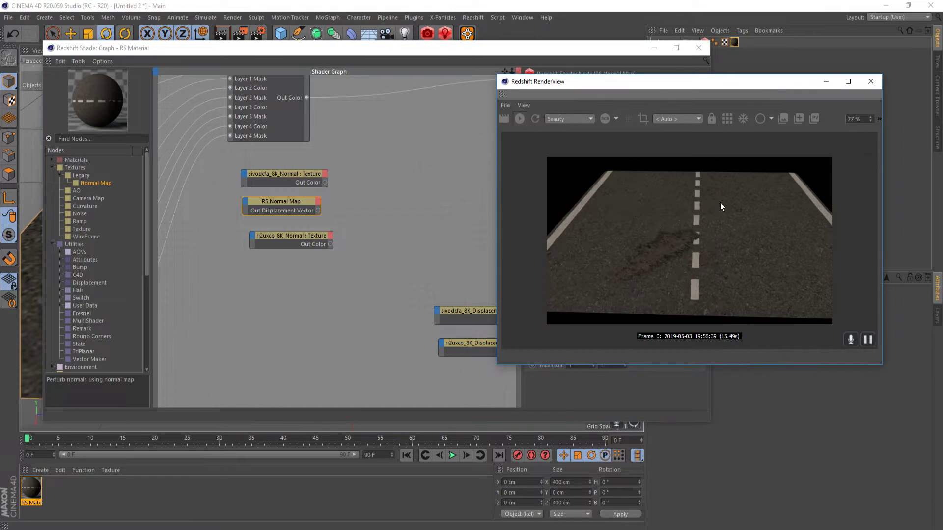
click(595, 54)
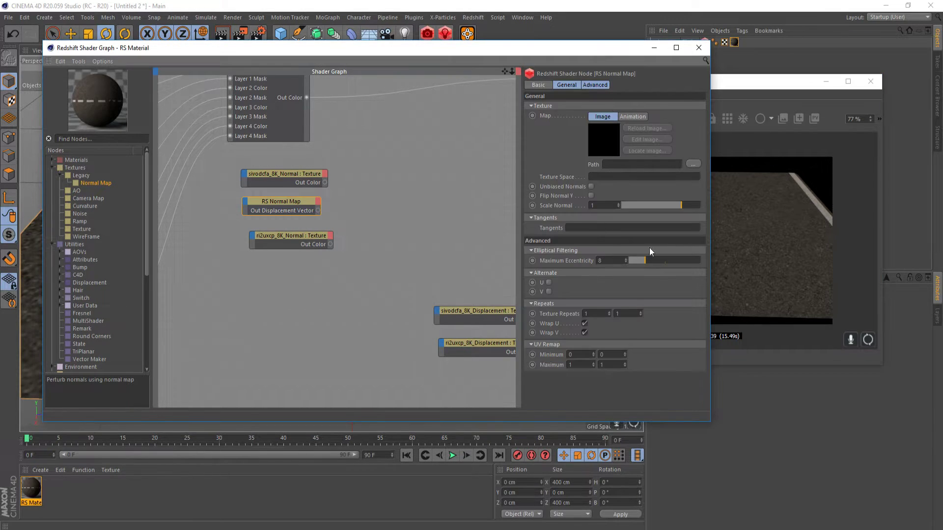
- Set the ri2uxcp Normal texture's Remap scale to 3 by 3 and rotation to 40, with Wrap U and Wrap V disabled
click(290, 184)
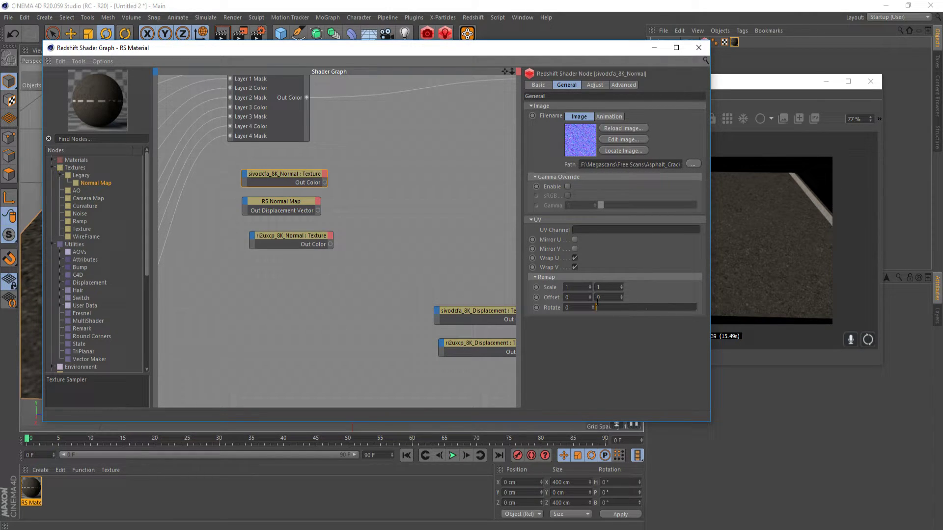
click(297, 235)
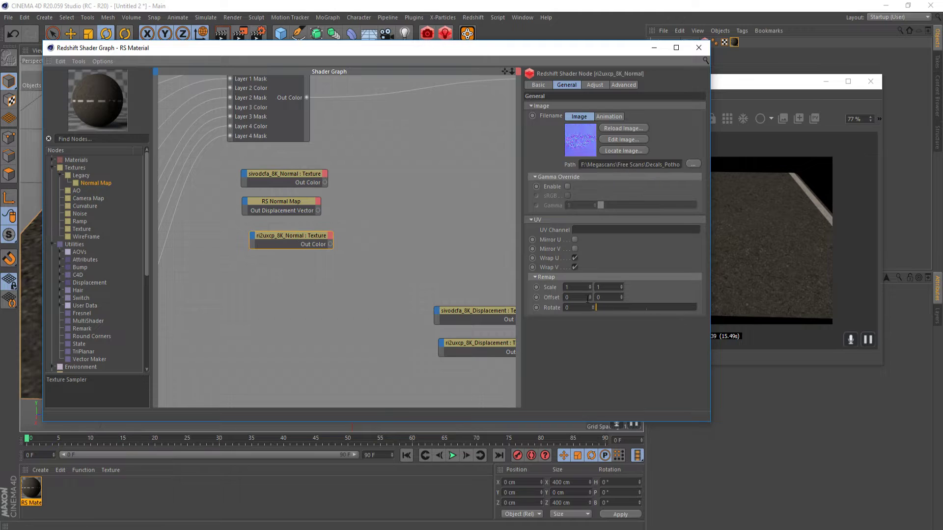
text(3)
key(Tab)
text(3)
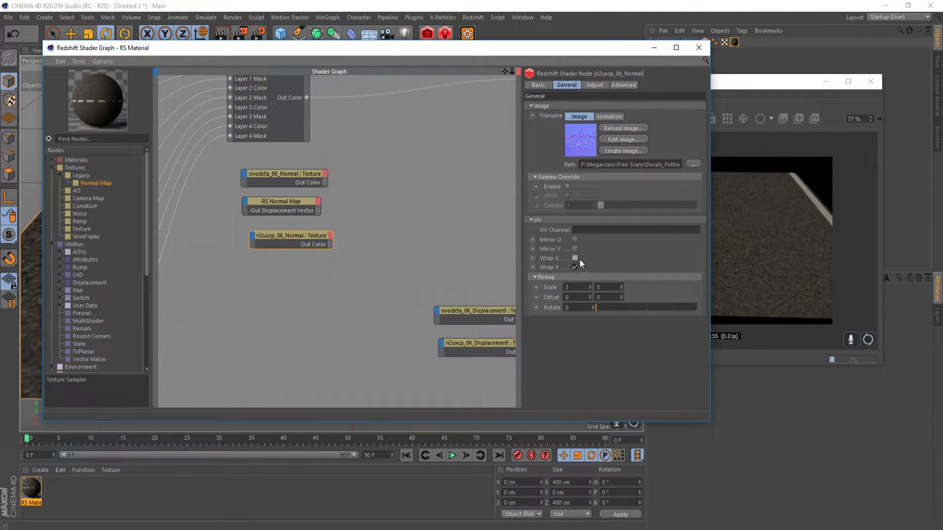
click(575, 267)
click(572, 308)
text(40)
key(Return)
- Connect the pothole's Constant node to the Offset input of the ri2uxcp Normal texture
middle_drag(328, 334, 368, 284)
middle_drag(249, 219, 198, 279)
scroll(308, 236, down, 2)
drag(163, 274, 488, 262)
- Delete the RS Normal Map node and move the ri2uxcp Normal texture closer beneath the sivodcfa Normal texture
click(435, 205)
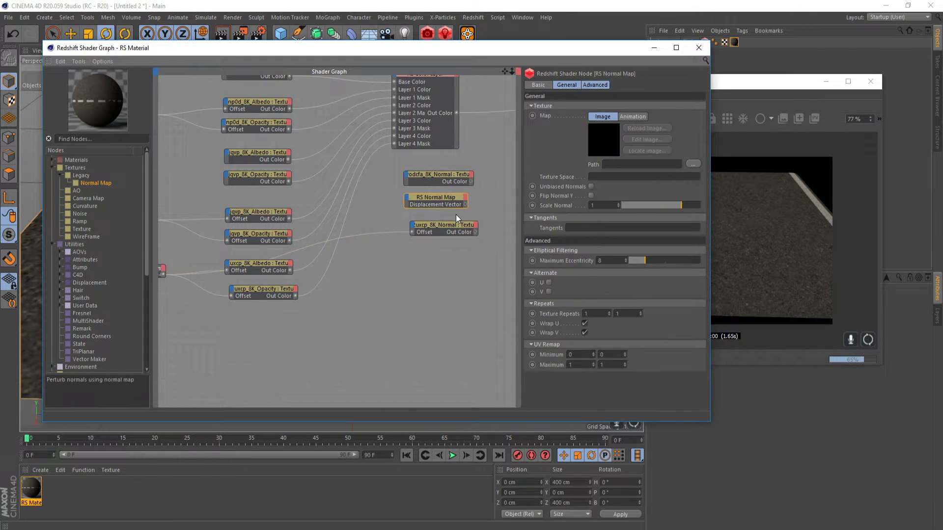
key(Delete)
drag(459, 229, 456, 210)
scroll(320, 228, up, 5)
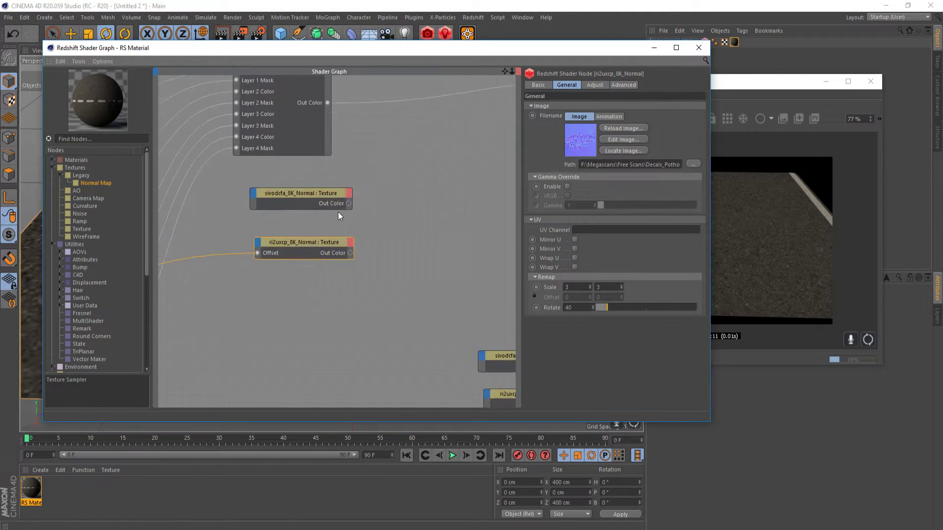
scroll(338, 211, up, 2)
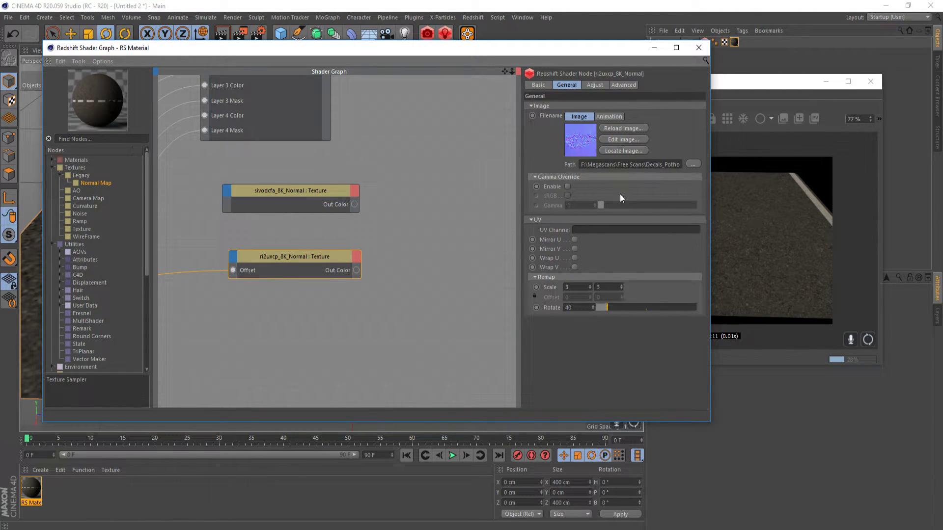
scroll(374, 272, down, 2)
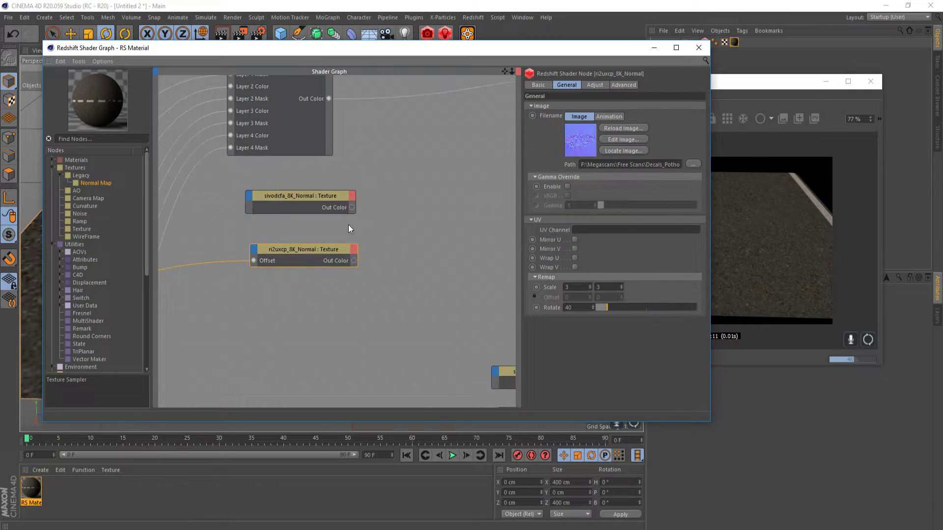
- Add an RS Bump Map node and connect the sivodcfa Normal texture's color output to its texture Input
scroll(73, 246, down, 3)
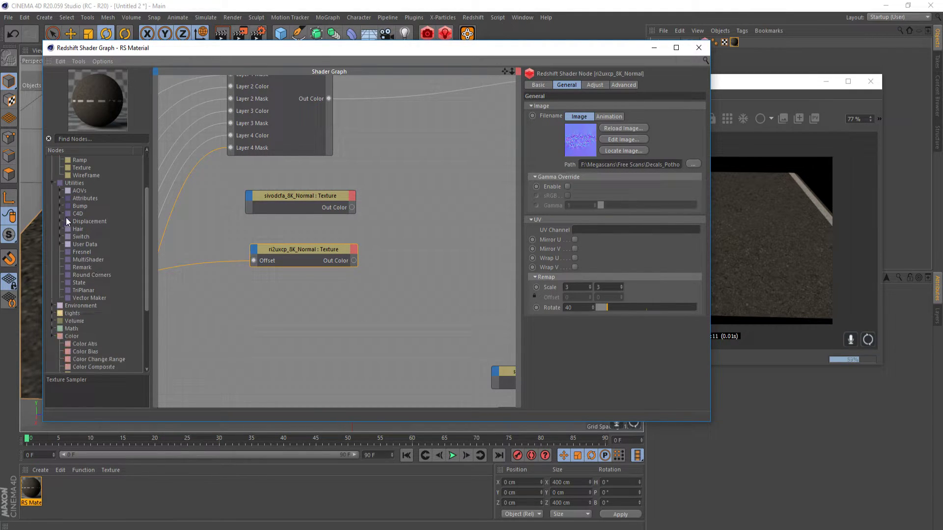
click(62, 206)
drag(97, 222, 397, 201)
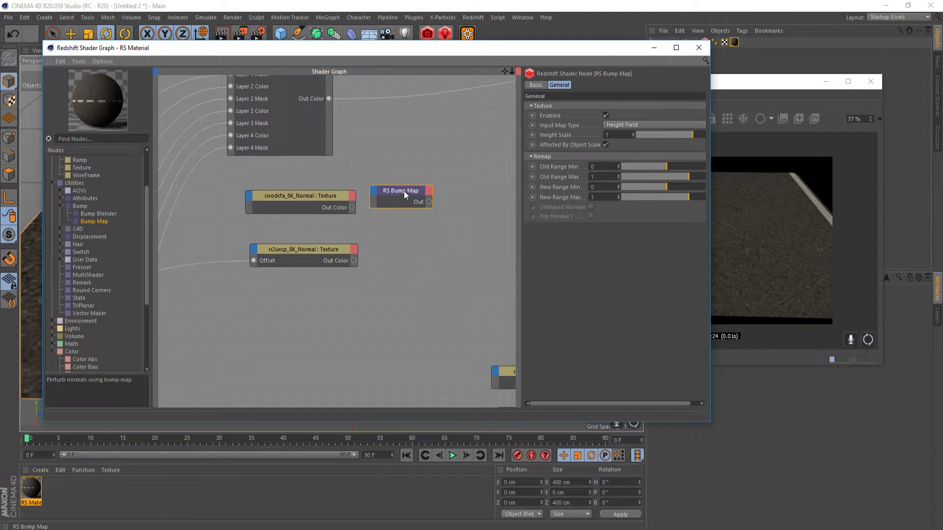
click(353, 208)
drag(332, 200, 426, 200)
mouse_move(432, 209)
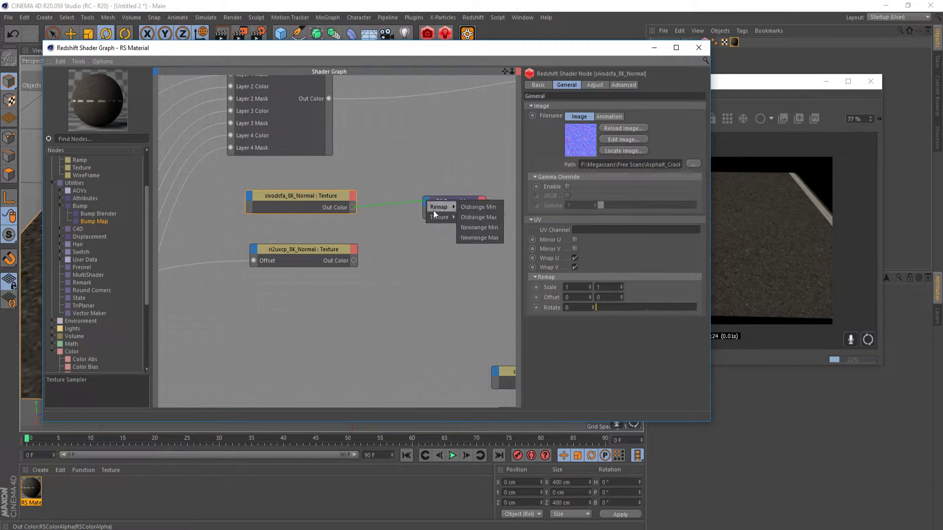
click(465, 221)
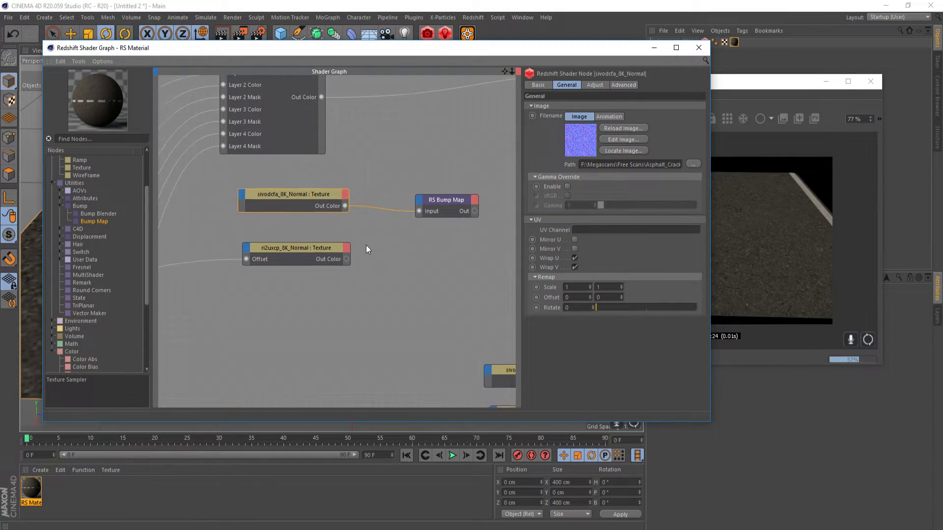
- Add a second RS Bump Map node and feed its Input from the ri2uxcp Normal texture
drag(105, 222, 368, 263)
drag(294, 255, 400, 249)
click(401, 268)
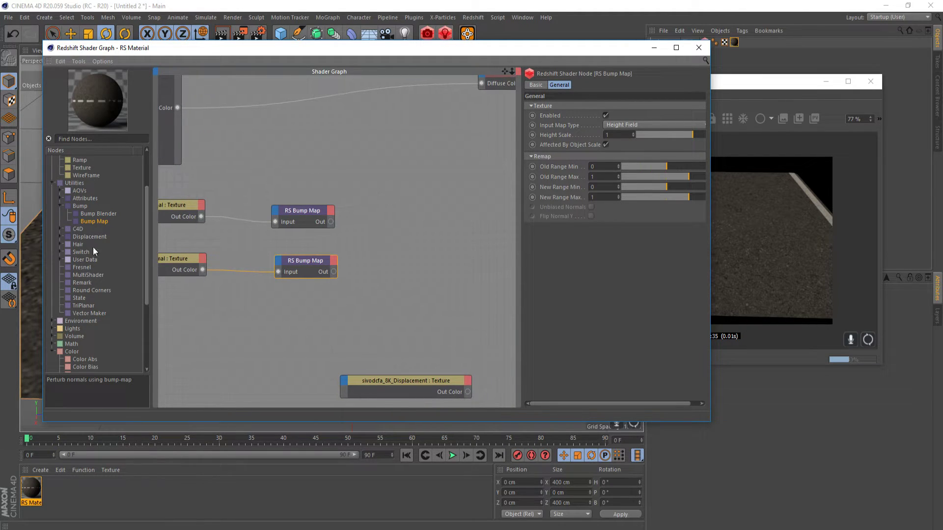
drag(93, 214, 363, 206)
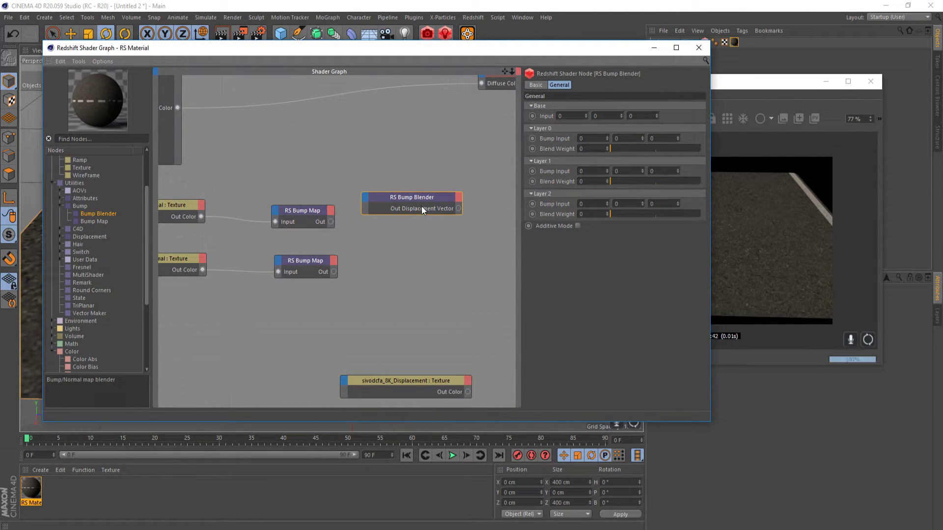
double_click(593, 149)
click(437, 202)
key(Delete)
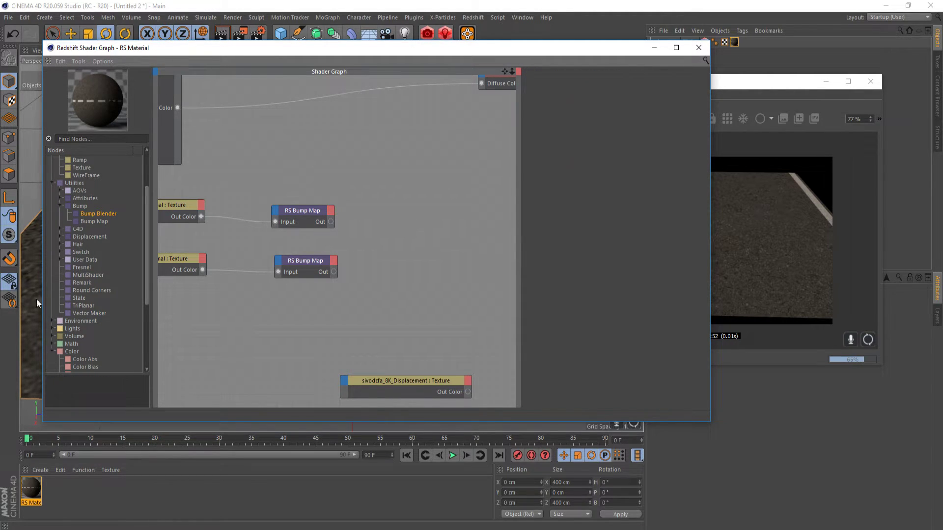
- Add an RS Color Layer node and connect the upper RS Bump Map to Base Color and the lower one to Layer 1 Color
scroll(114, 266, down, 5)
drag(92, 316, 359, 229)
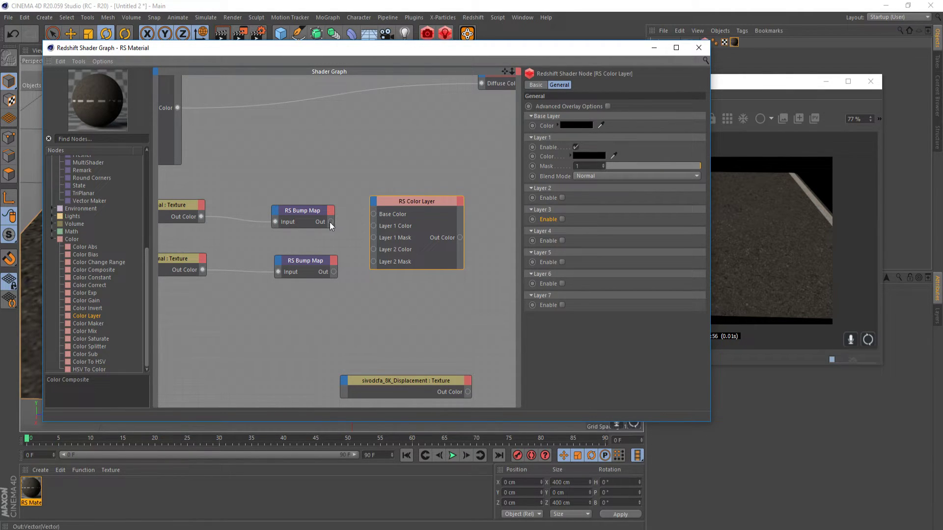
drag(376, 214, 374, 214)
drag(373, 228, 374, 226)
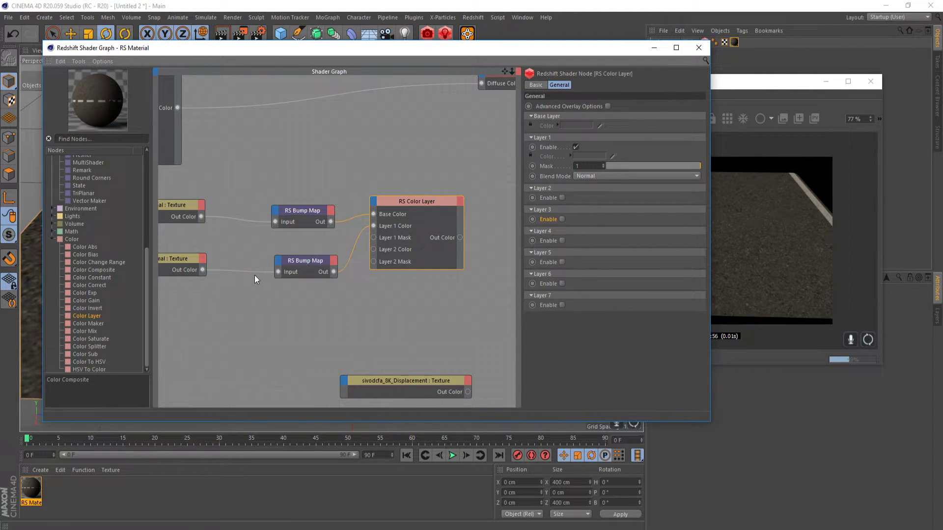
- Connect the pothole's Opacity texture to the Layer 1 Mask input of the new RS Color Layer
middle_drag(310, 250, 451, 186)
scroll(302, 244, down, 3)
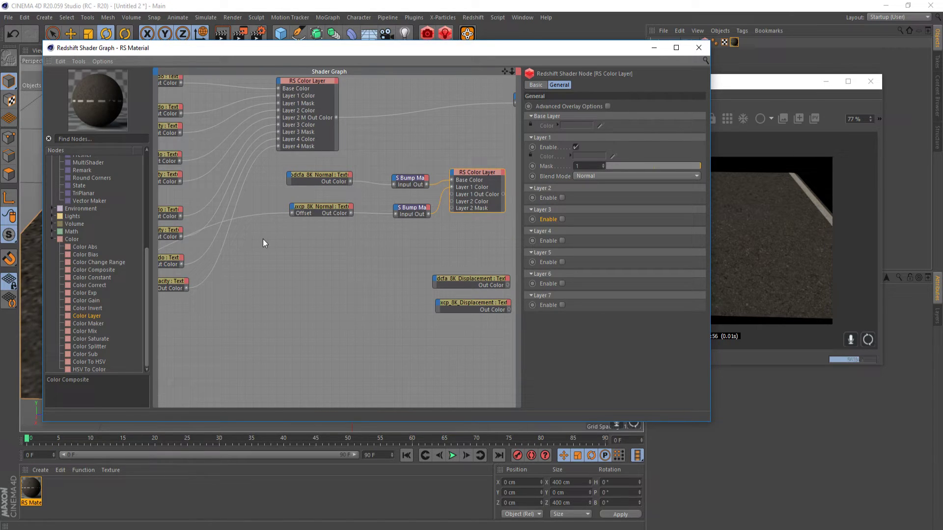
scroll(263, 238, up, 3)
drag(240, 261, 506, 167)
middle_drag(405, 251, 169, 266)
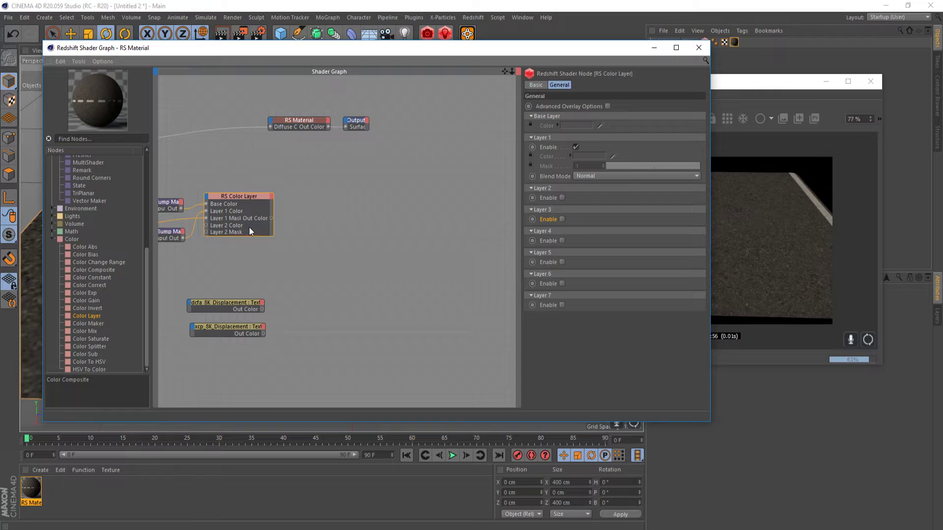
middle_drag(295, 253, 364, 222)
scroll(130, 241, up, 5)
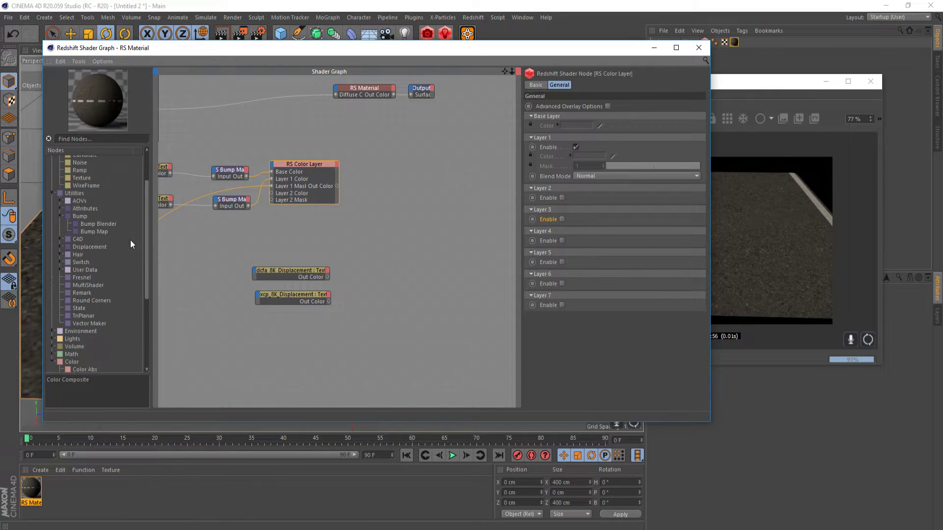
drag(101, 225, 302, 231)
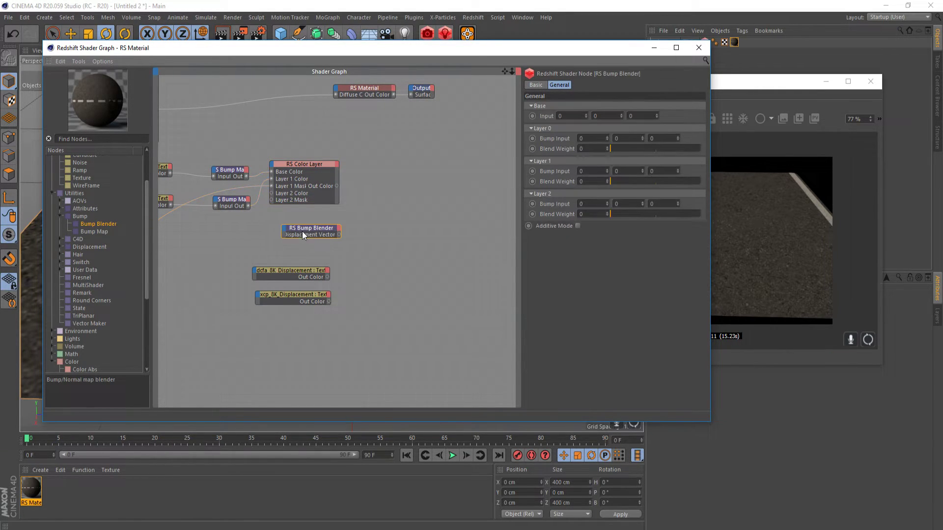
scroll(326, 227, up, 2)
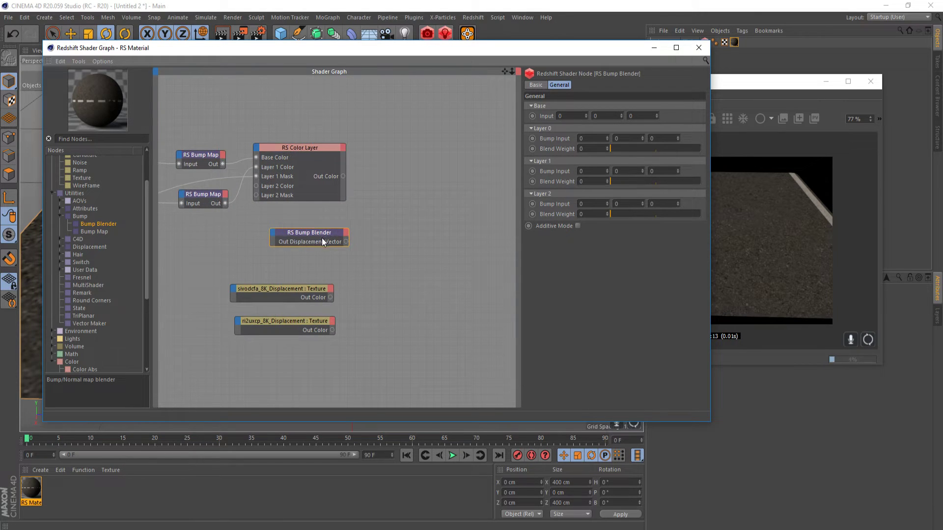
middle_drag(278, 239, 334, 223)
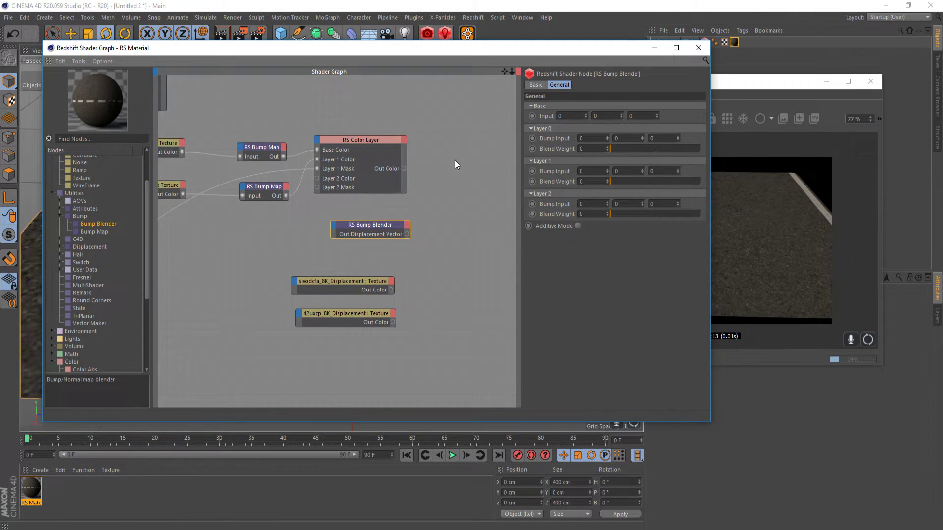
middle_drag(237, 260, 316, 238)
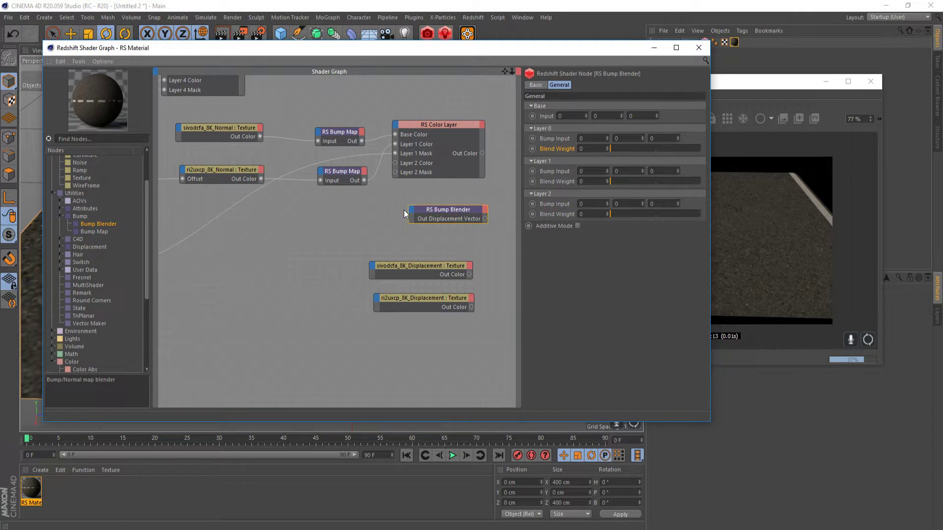
middle_drag(403, 210, 338, 245)
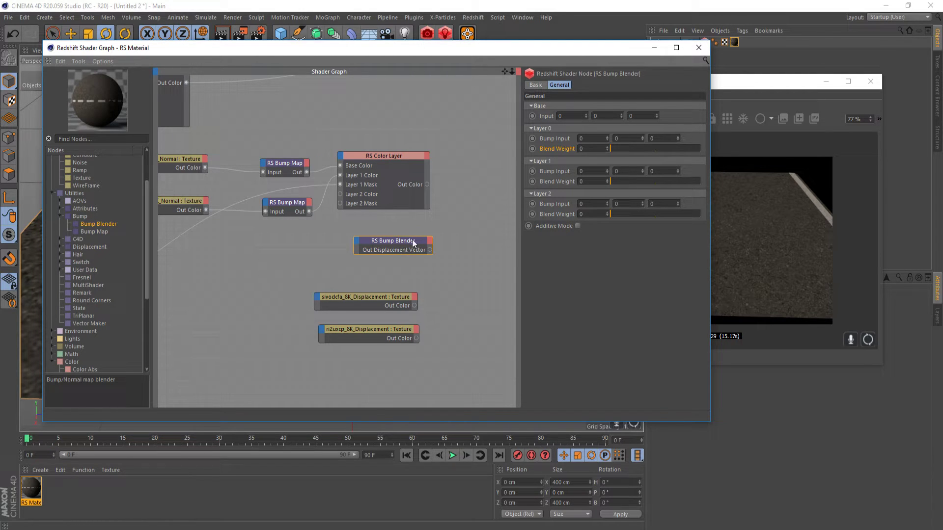
key(Delete)
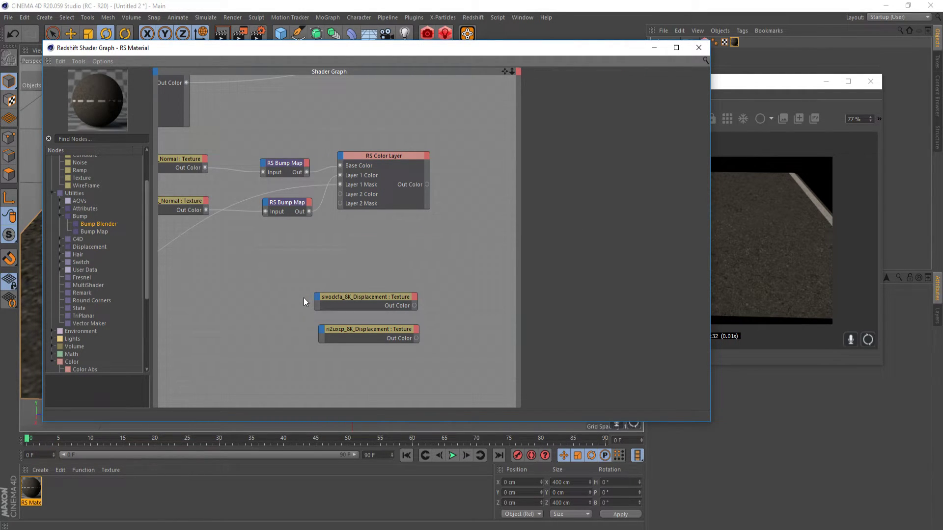
- Connect the bump RS Color Layer's Out Color to the Overall Bump Input of the RS Material
middle_drag(383, 234, 337, 310)
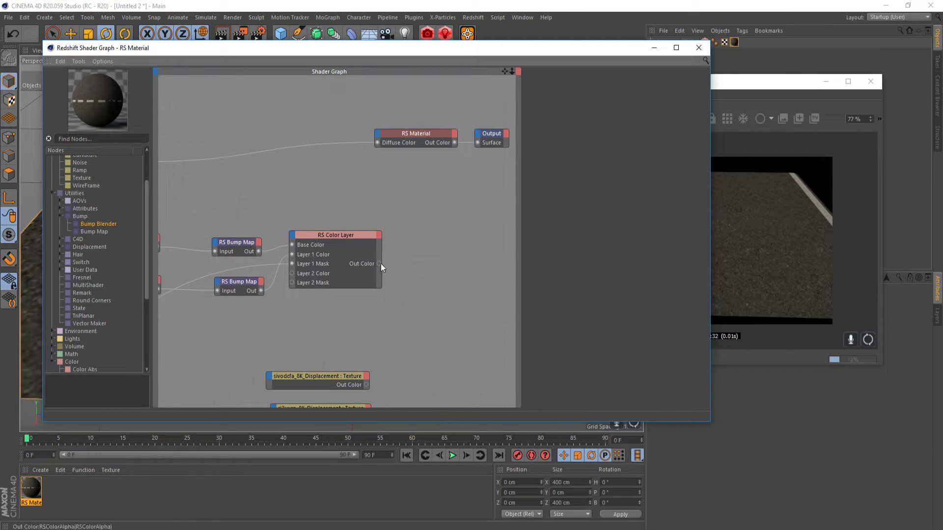
click(332, 244)
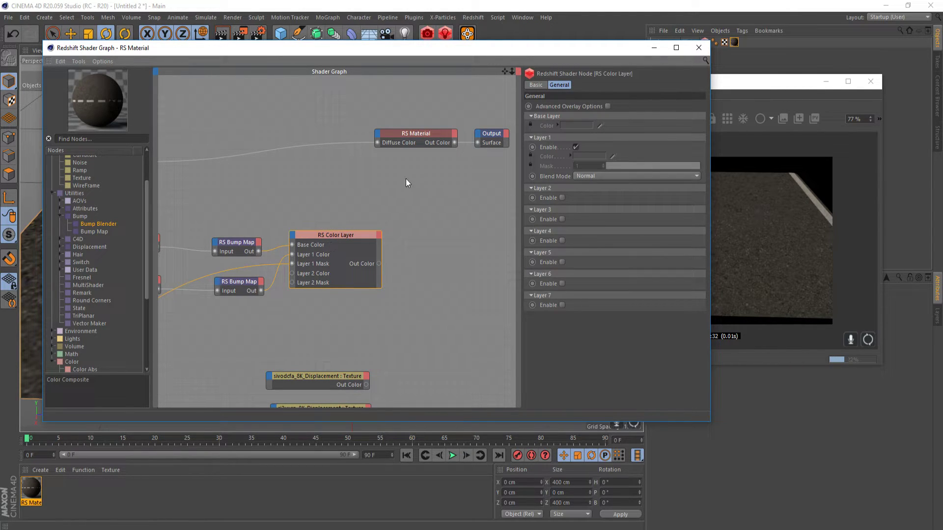
middle_drag(211, 288, 258, 245)
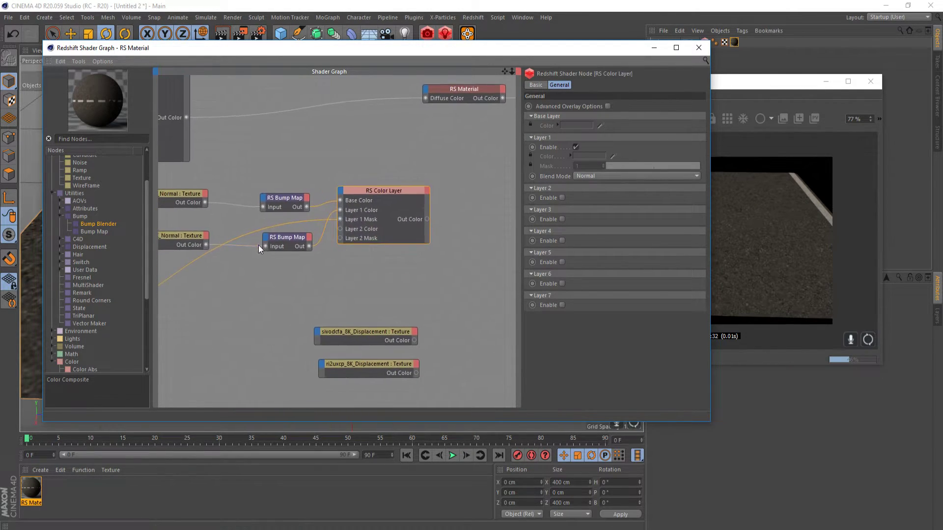
drag(428, 219, 423, 91)
mouse_move(447, 169)
click(594, 200)
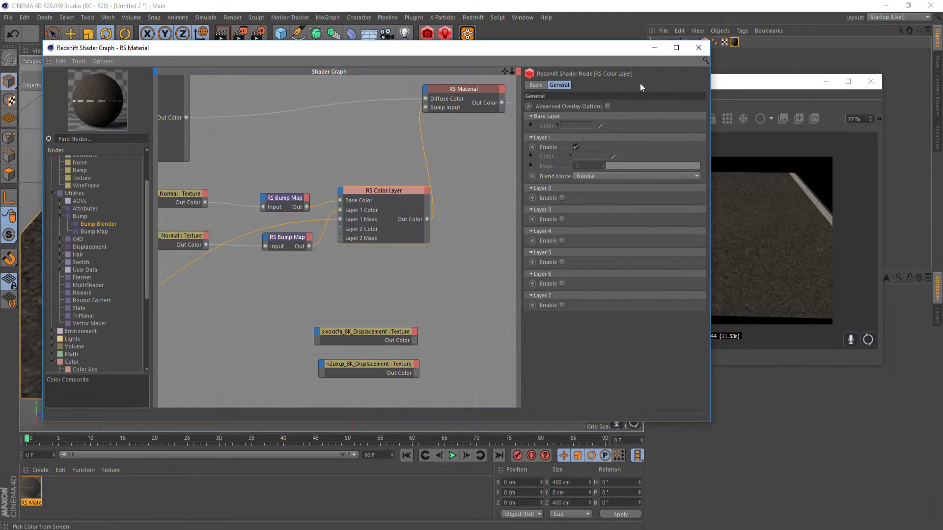
- Set the Input Map Type of both RS Bump Map nodes to Object-Space Normal
click(294, 207)
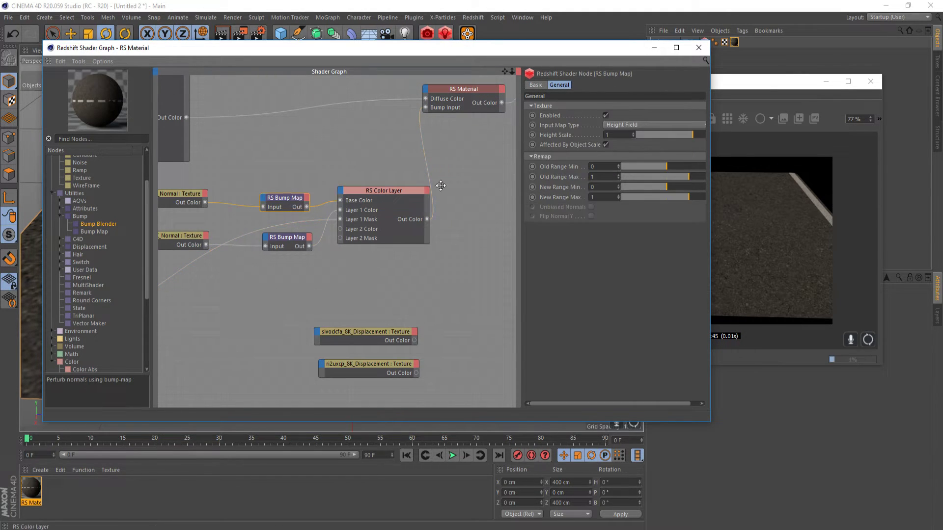
click(657, 125)
click(634, 155)
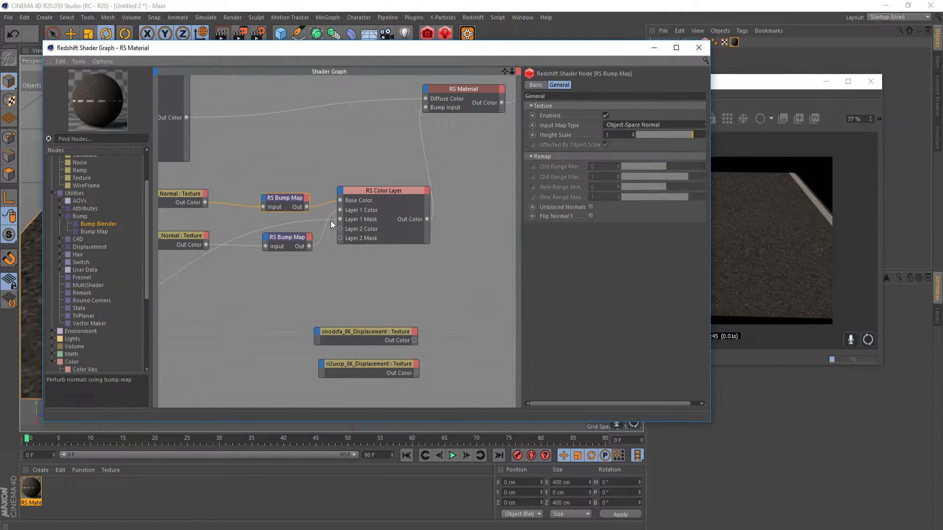
click(289, 238)
click(637, 124)
click(633, 155)
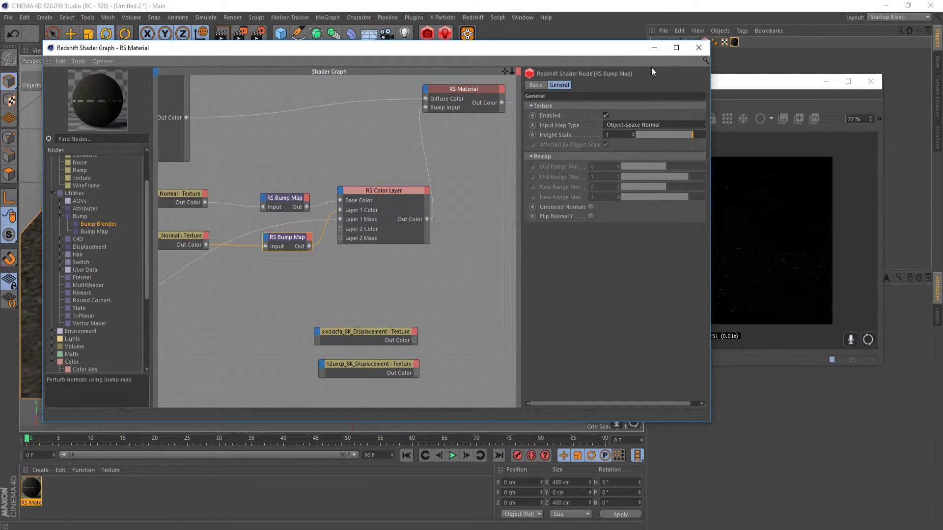
- Close the shader graph, minimize the RenderView and add a Redshift Sky with its sun to the scene
click(699, 47)
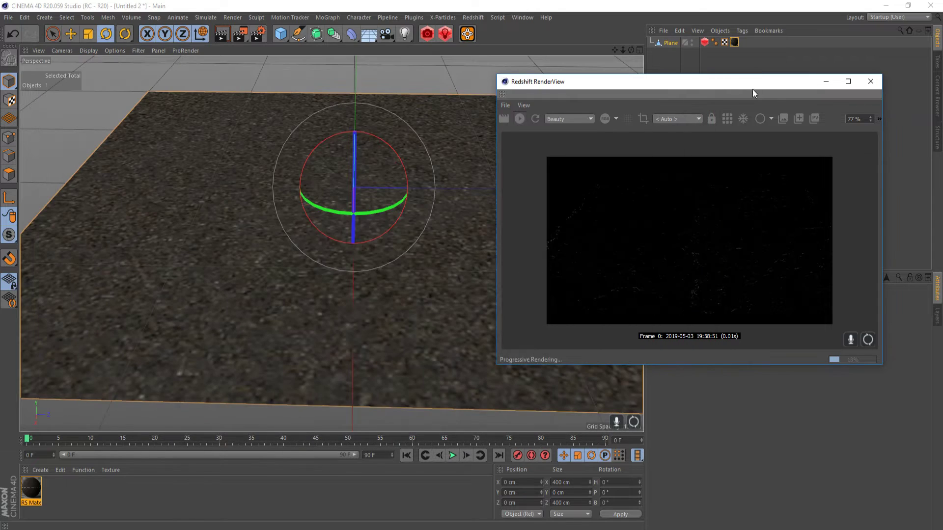
click(827, 83)
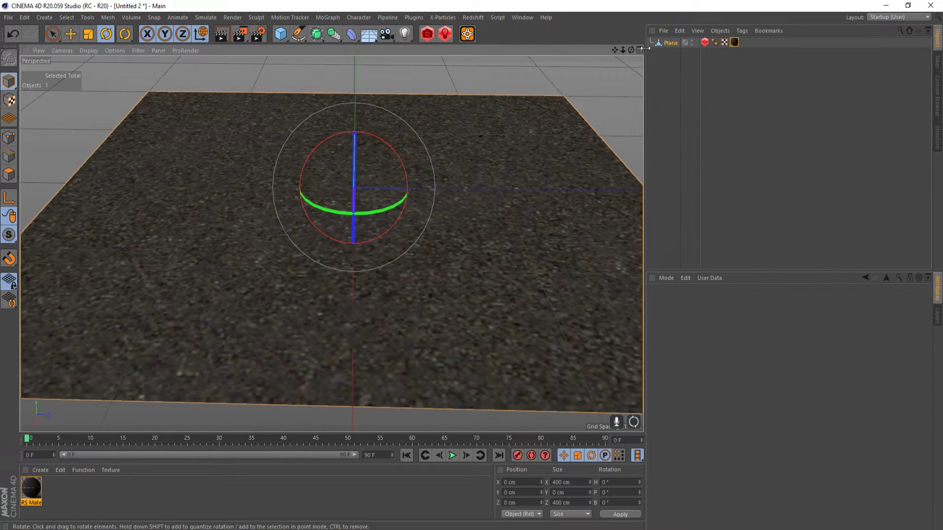
click(474, 17)
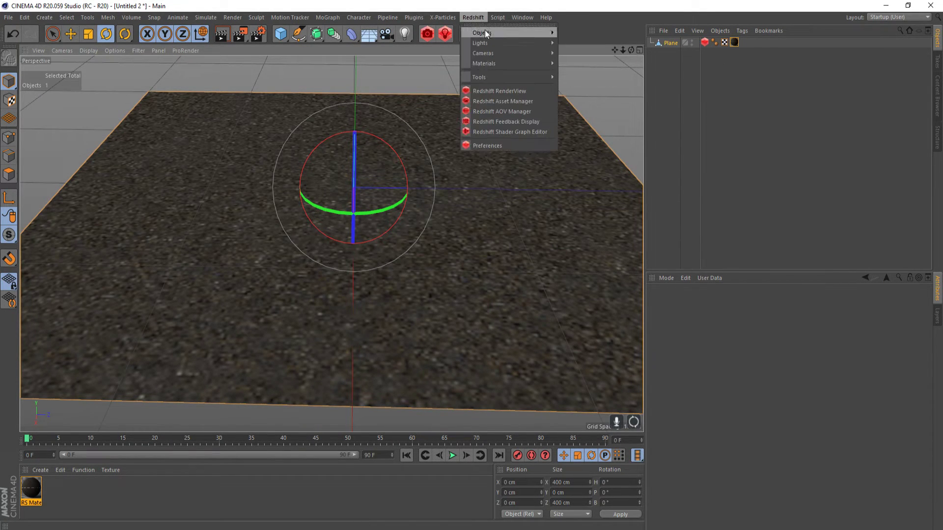
mouse_move(491, 32)
click(605, 46)
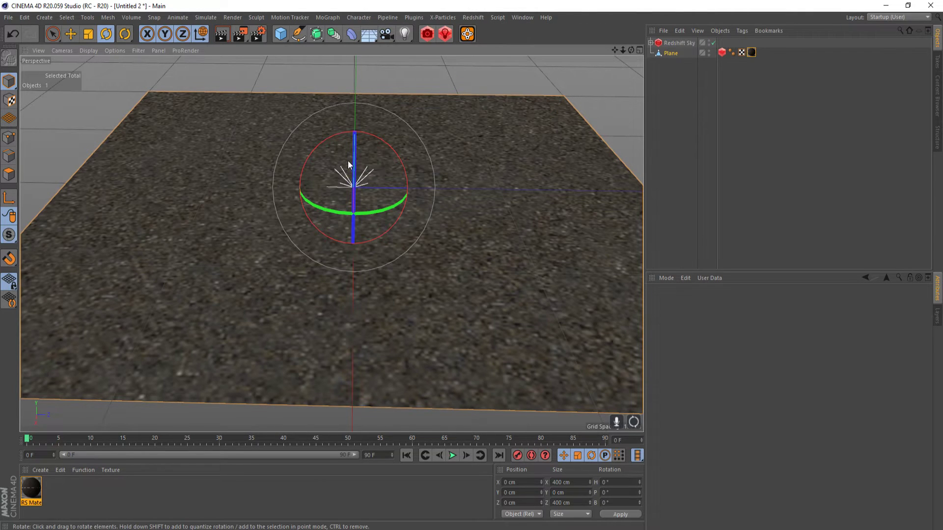
- Rotate the Redshift Sun to a pitch of about -105° and bring the RenderView back to check the lighting
click(651, 43)
click(674, 54)
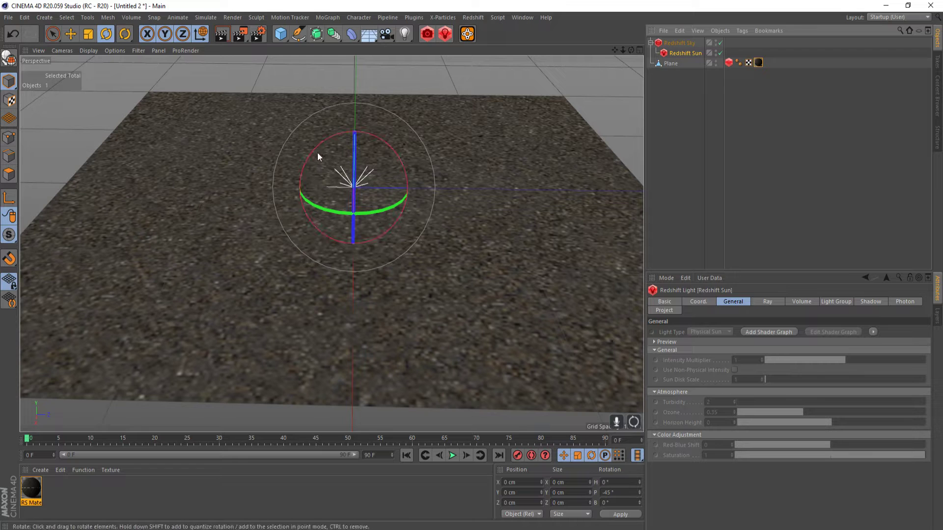
drag(313, 150, 327, 144)
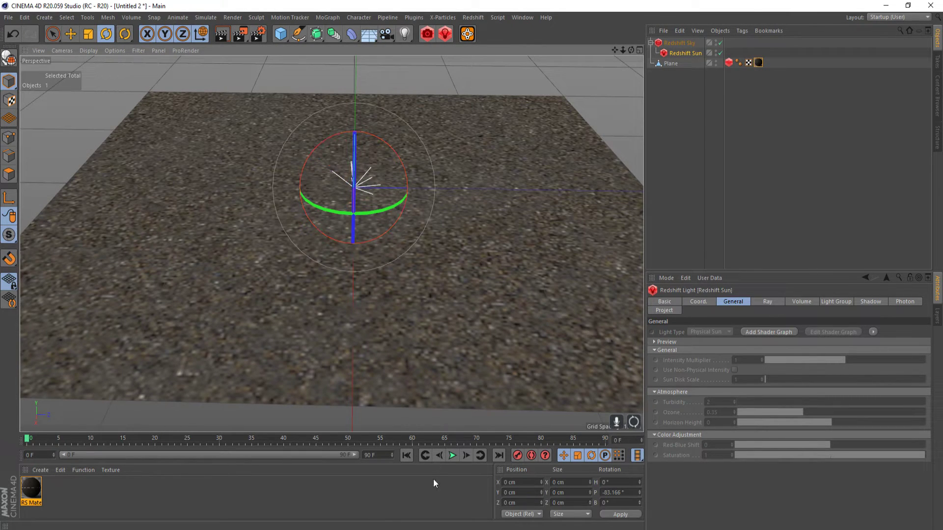
mouse_move(550, 490)
click(585, 499)
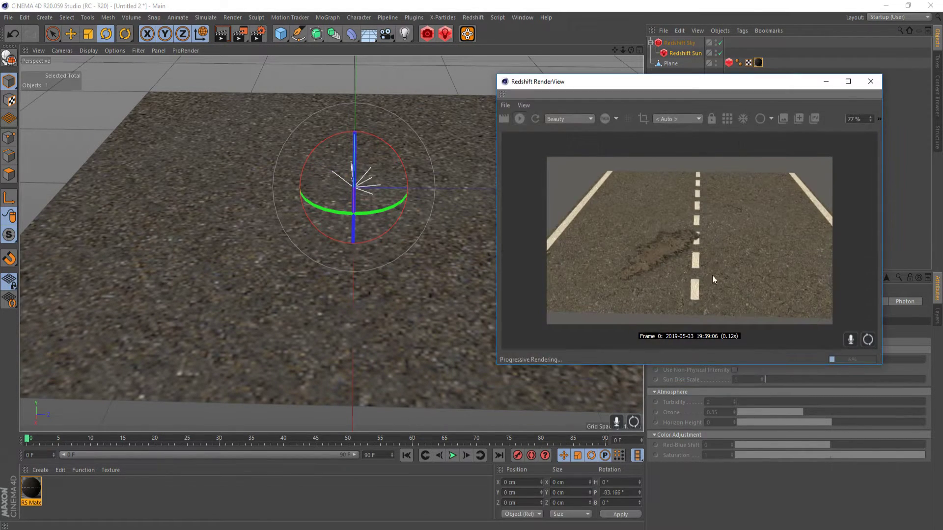
drag(317, 146, 295, 170)
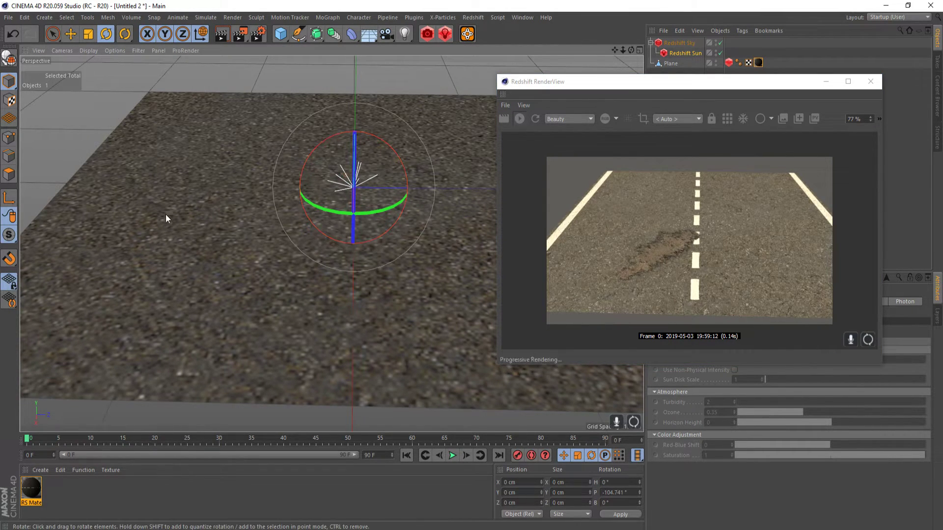
- Frame the pothole more closely, disconnect the RS Color Layer from the RS Material's Bump Input and check the render
alt+drag(165, 218, 189, 225)
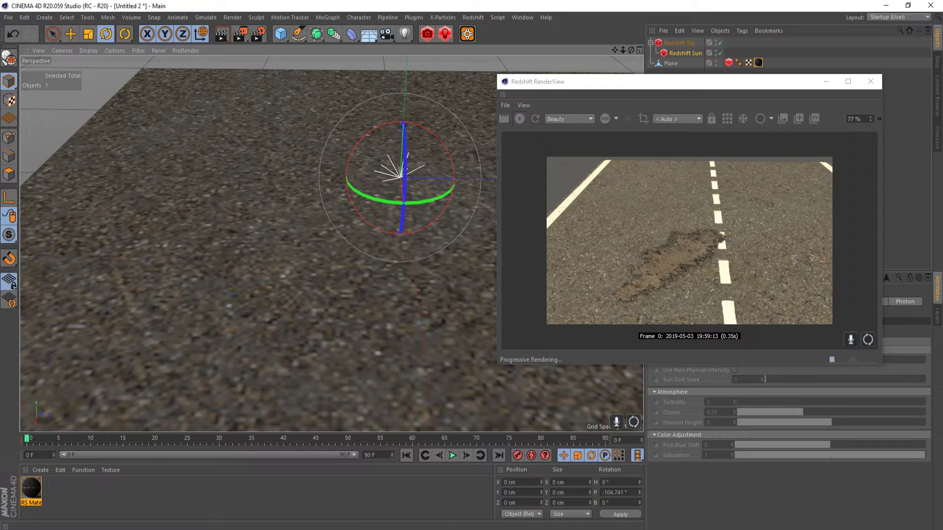
click(494, 505)
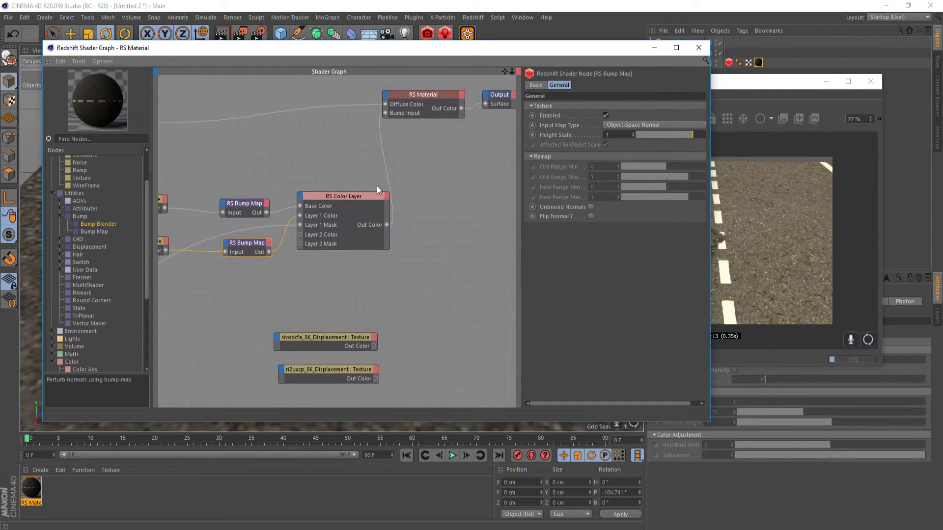
click(744, 86)
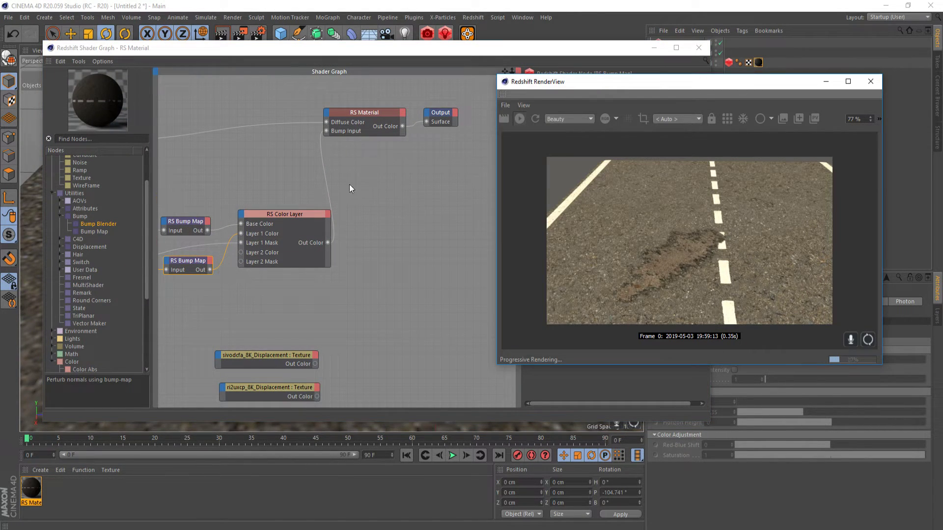
click(325, 175)
key(Delete)
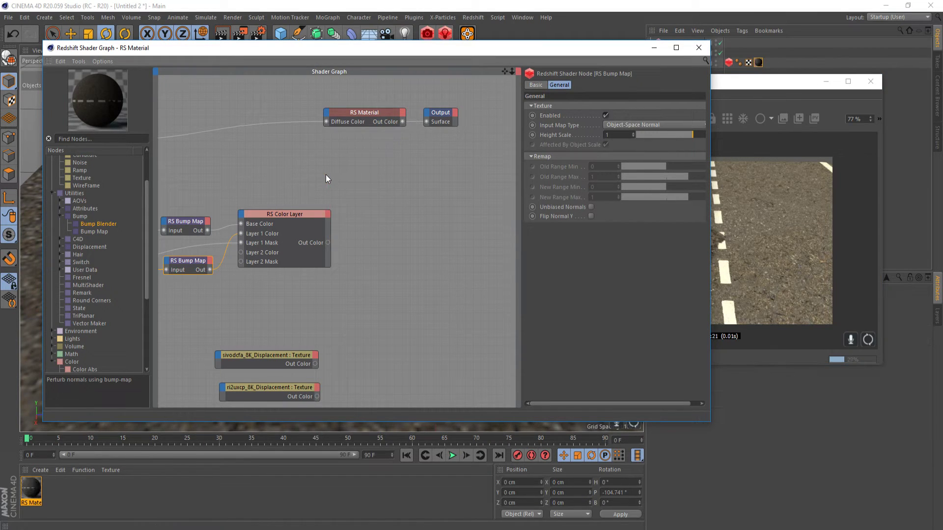
click(771, 87)
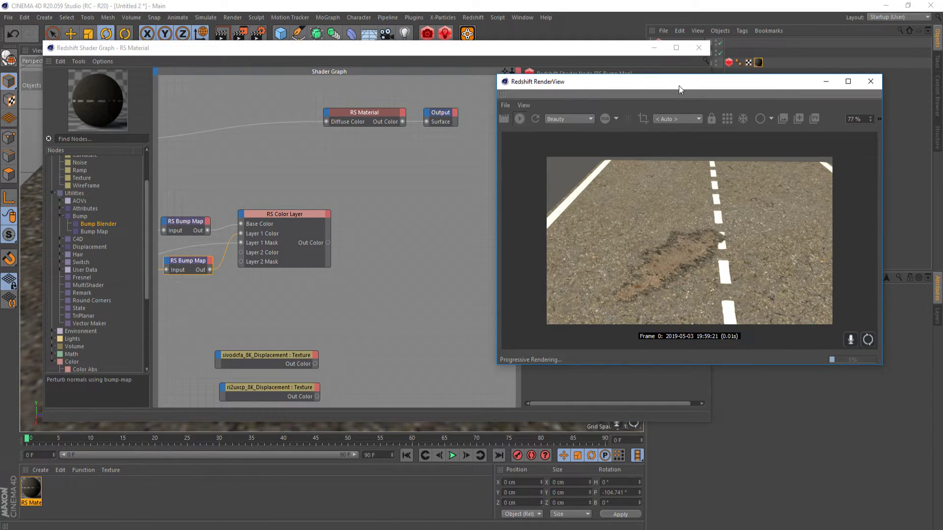
- Reconnect the RS Color Layer's Out Color to the RS Material's Bump Input and compare the result in the render
drag(352, 48, 151, 68)
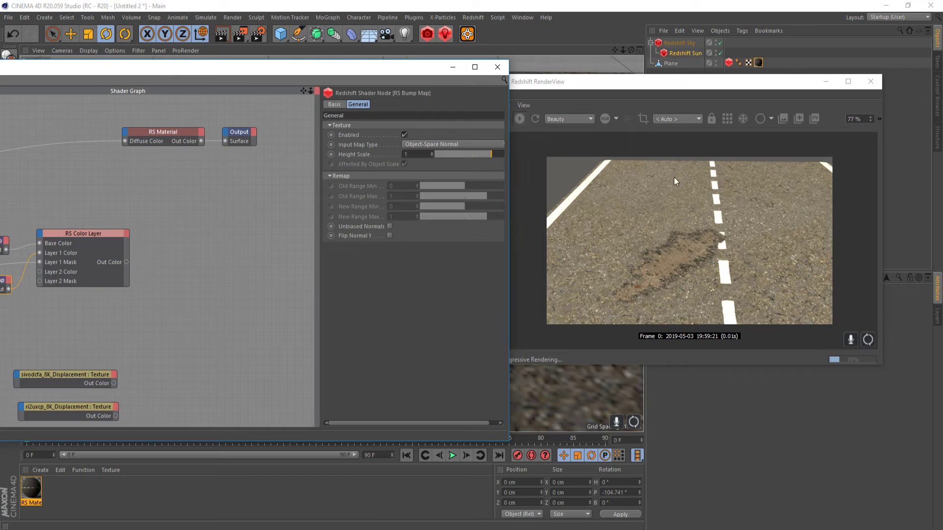
drag(127, 262, 126, 134)
mouse_move(248, 213)
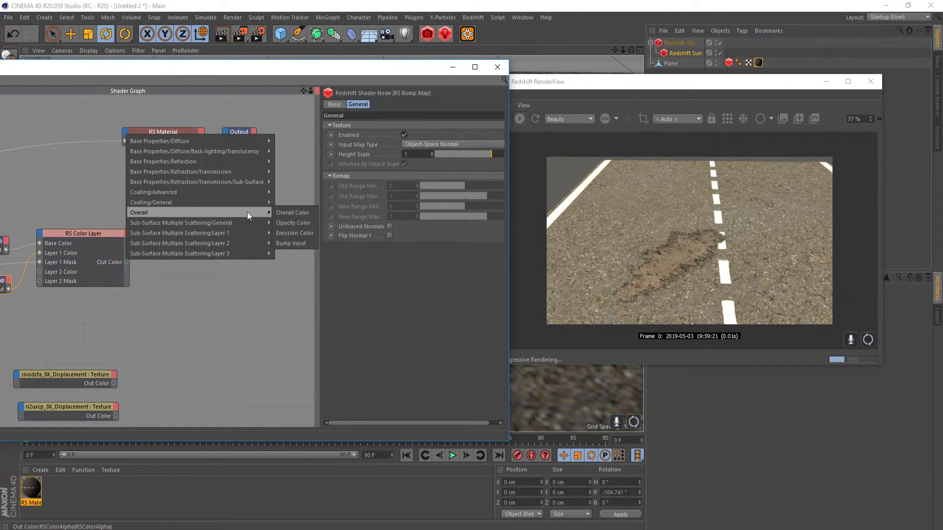
click(308, 239)
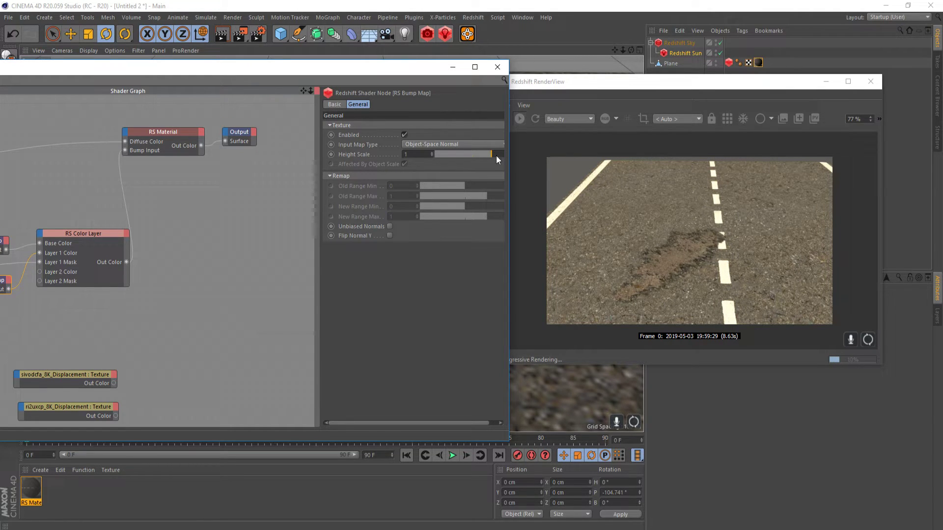
drag(256, 68, 328, 45)
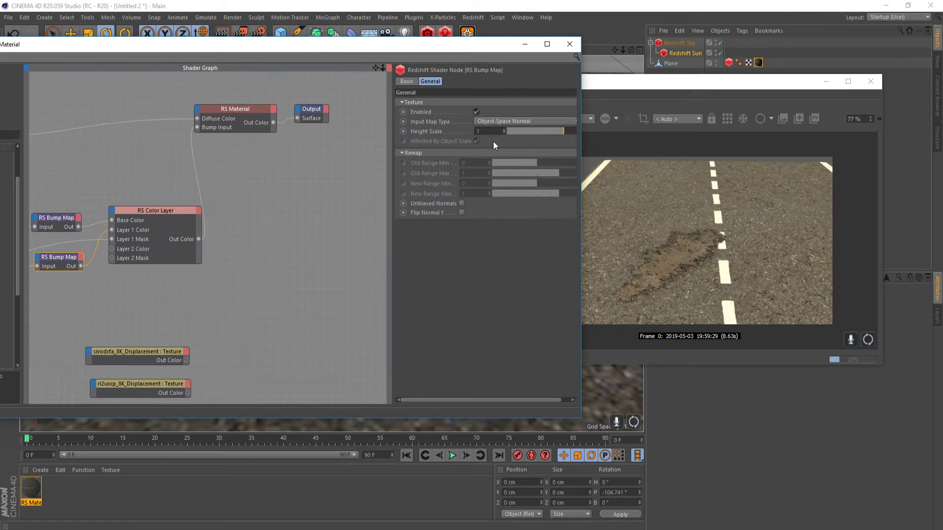
- Add two RS Displacement nodes next to the asphalt and pothole displacement textures
scroll(219, 252, down, 6)
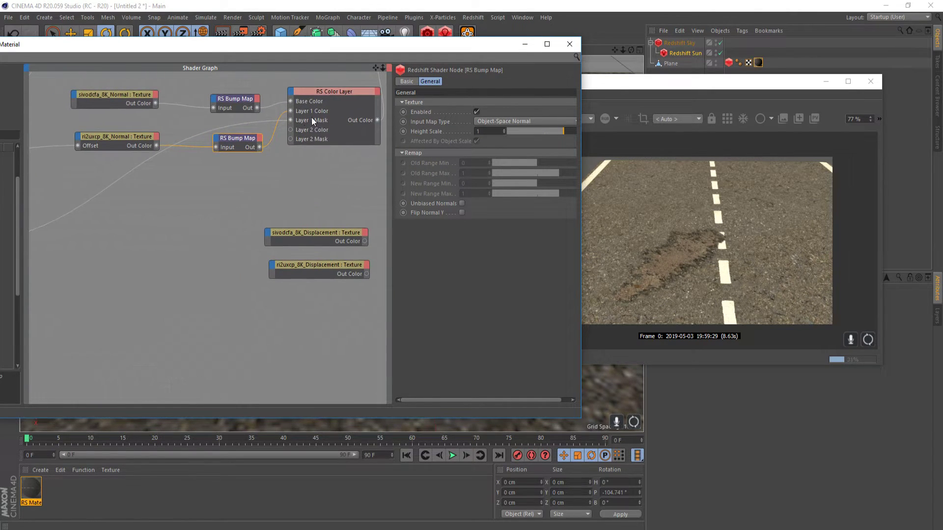
scroll(265, 248, down, 2)
drag(333, 286, 206, 217)
scroll(236, 222, up, 2)
click(190, 193)
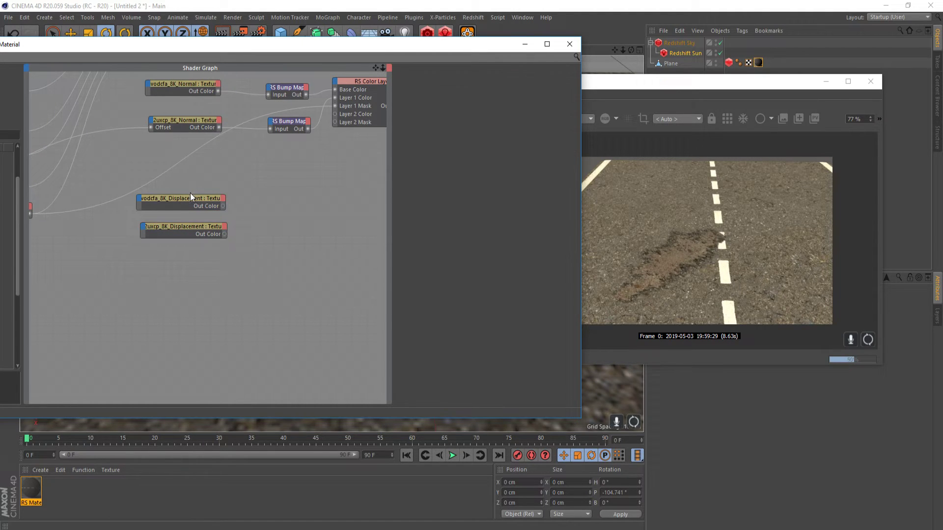
click(197, 198)
drag(185, 53, 323, 63)
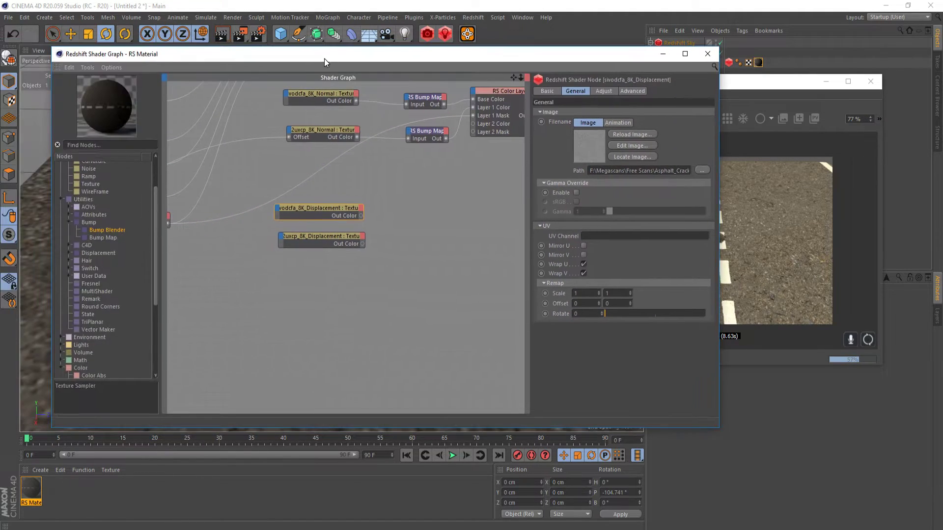
click(68, 251)
drag(104, 260, 392, 225)
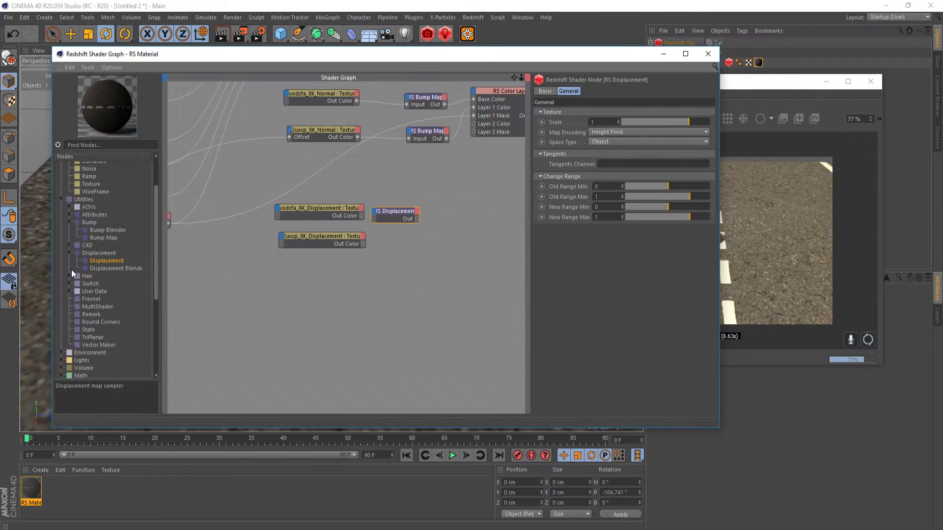
drag(106, 261, 423, 200)
- Connect each displacement texture's Out Color to the Tex Map input of its own RS Displacement node
drag(363, 215, 405, 201)
mouse_move(432, 217)
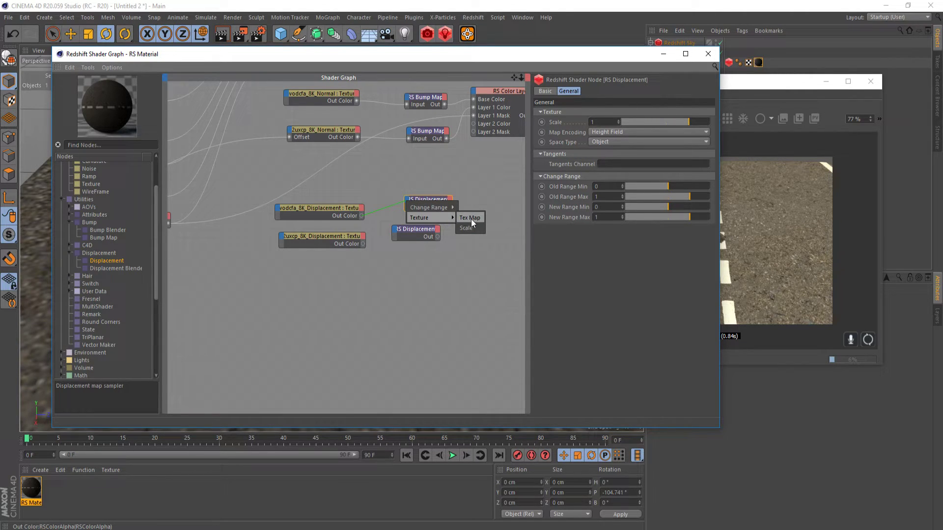
click(469, 218)
drag(363, 244, 396, 236)
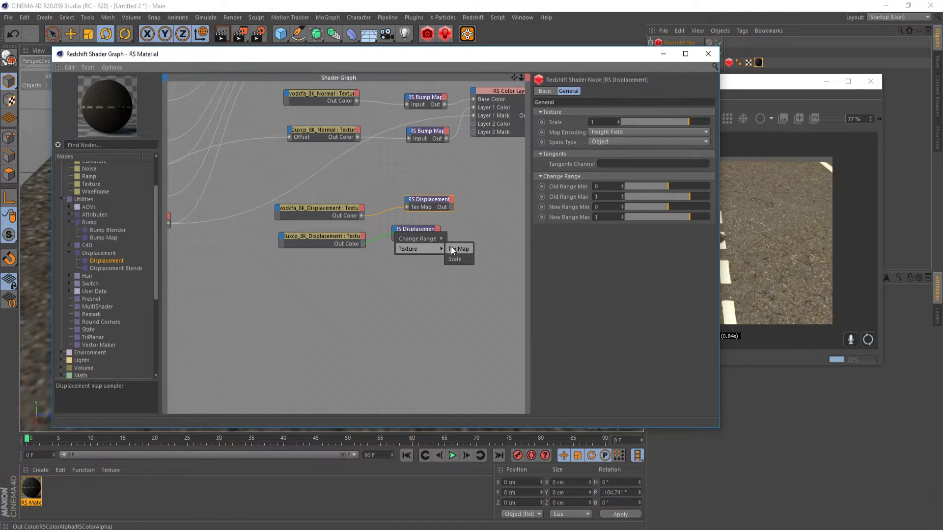
click(451, 247)
- For the pothole displacement texture, turn off Wrap U and Wrap V, set the remap Scale to 3 by 3 and Rotate to 40
click(318, 239)
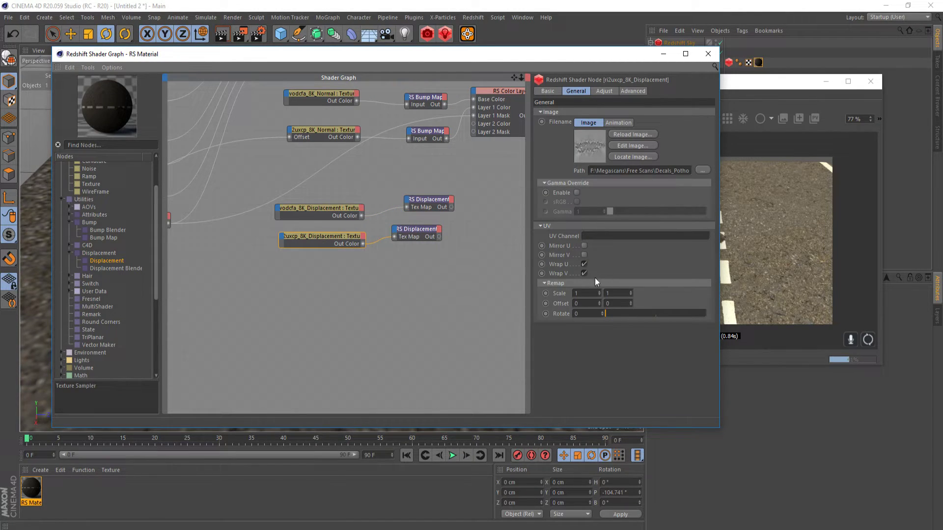
click(584, 273)
double_click(591, 293)
text(3)
double_click(617, 293)
text(3)
key(Return)
text(40)
key(Return)
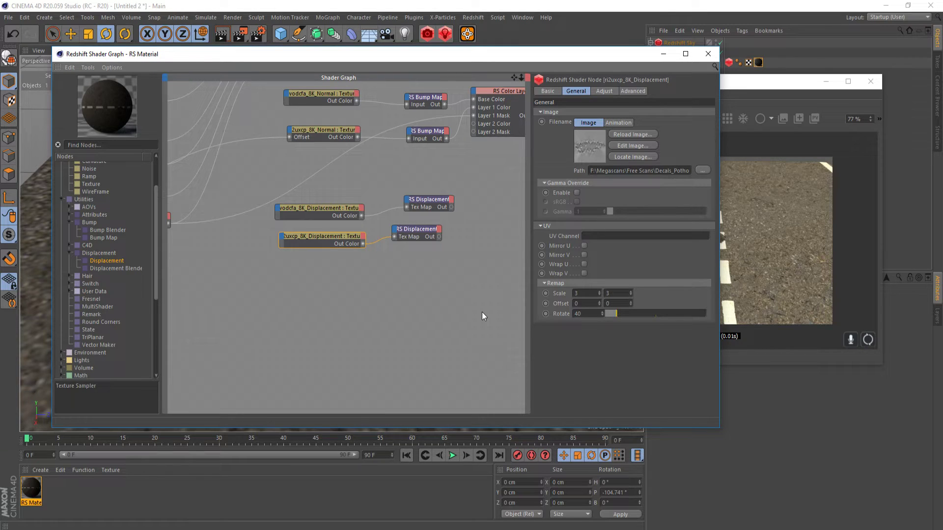
- Connect the pothole's vector Constant node to the Offset input of the pothole displacement texture
middle_drag(295, 315, 335, 235)
drag(194, 177, 451, 217)
mouse_move(469, 241)
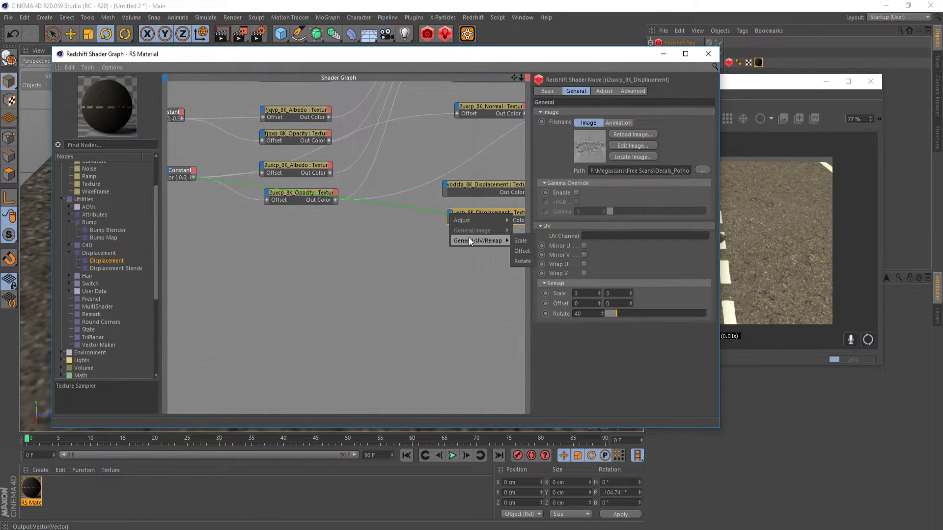
click(520, 250)
- Add an RS Displacement Blender node beside the two RS Displacement nodes
middle_drag(476, 256, 290, 288)
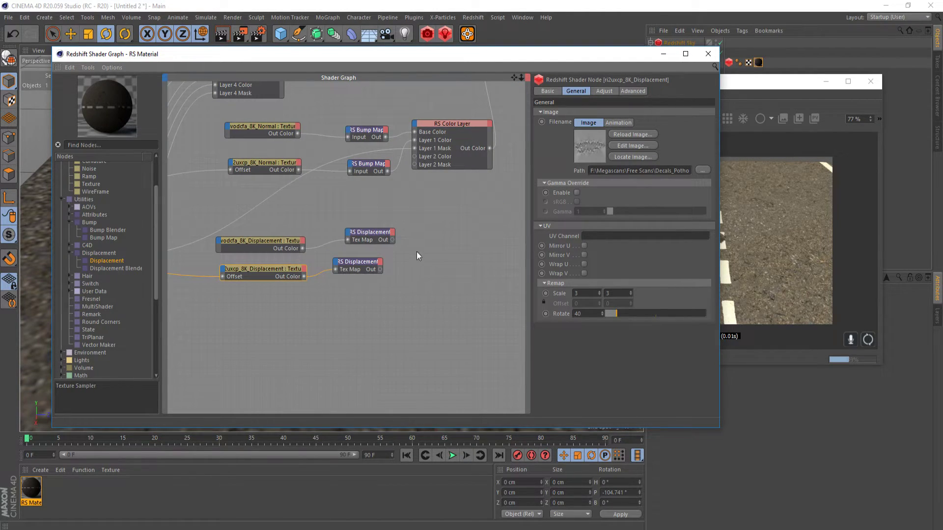
drag(127, 268, 447, 241)
middle_drag(435, 275, 361, 293)
- In the Plane's Redshift Object tag, set Maximum Displacement to 5 and Displacement Scale to 3, closing the floating windows
click(729, 63)
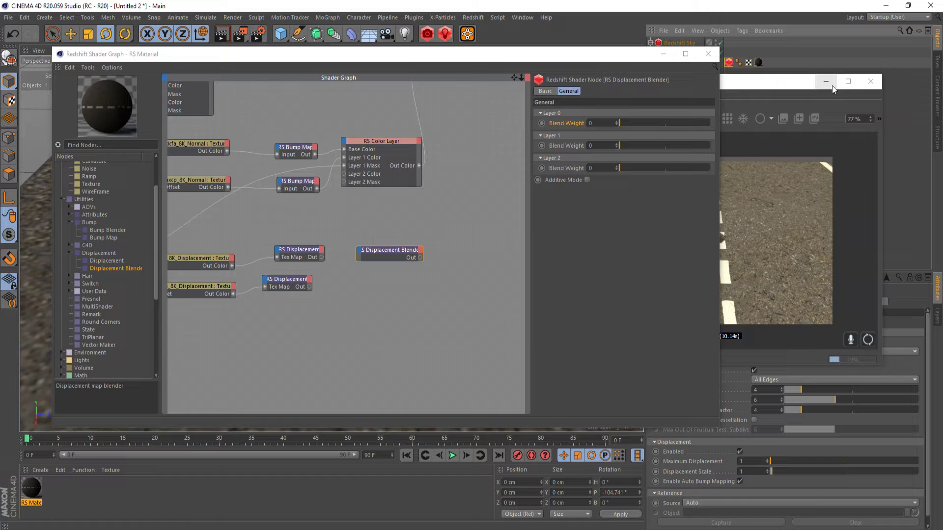
click(803, 101)
click(871, 81)
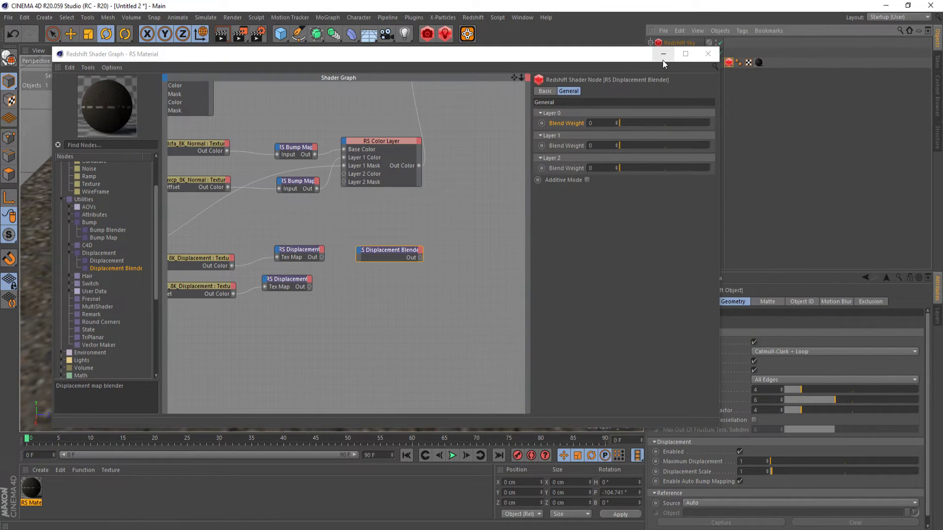
click(708, 53)
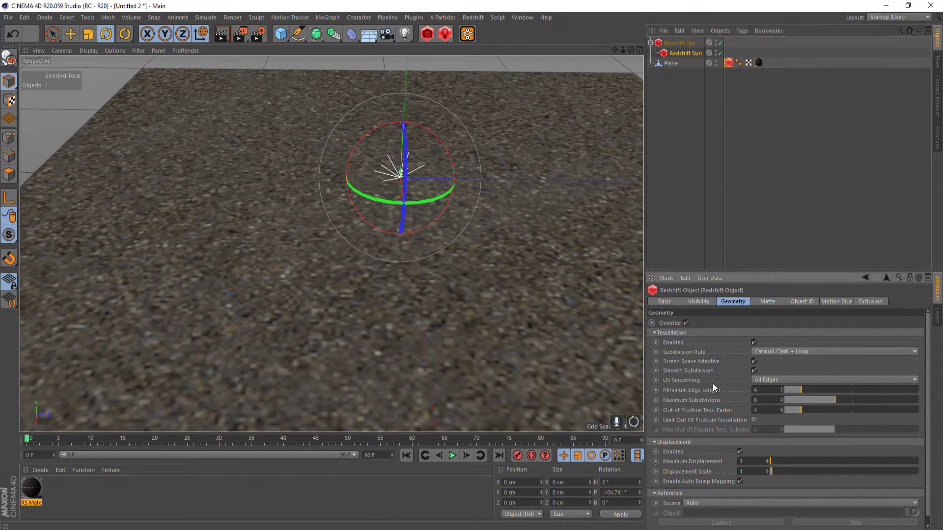
scroll(710, 383, down, 1)
text(5)
key(Return)
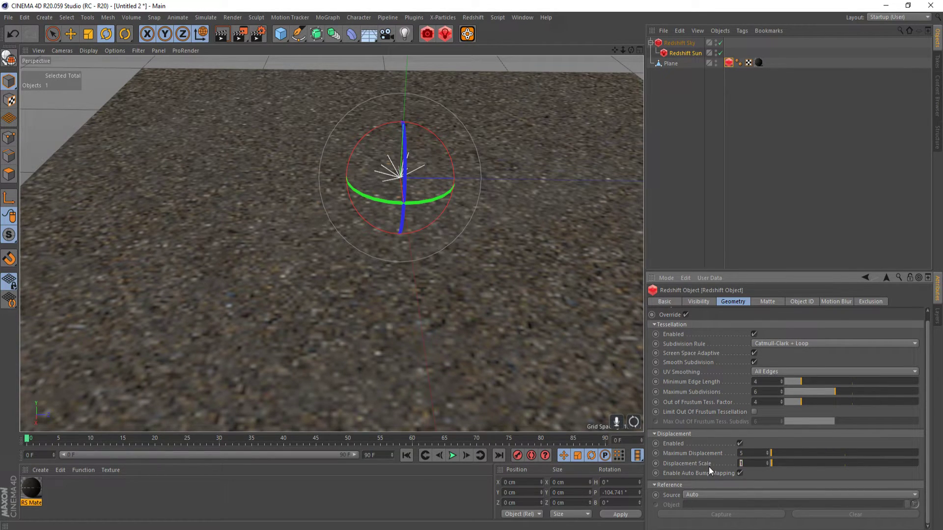
text(3)
key(Return)
- Raise a temporary Null about 22 cm above the plane to illustrate displacement height, and delete it
mouse_move(396, 525)
mouse_move(426, 514)
click(470, 494)
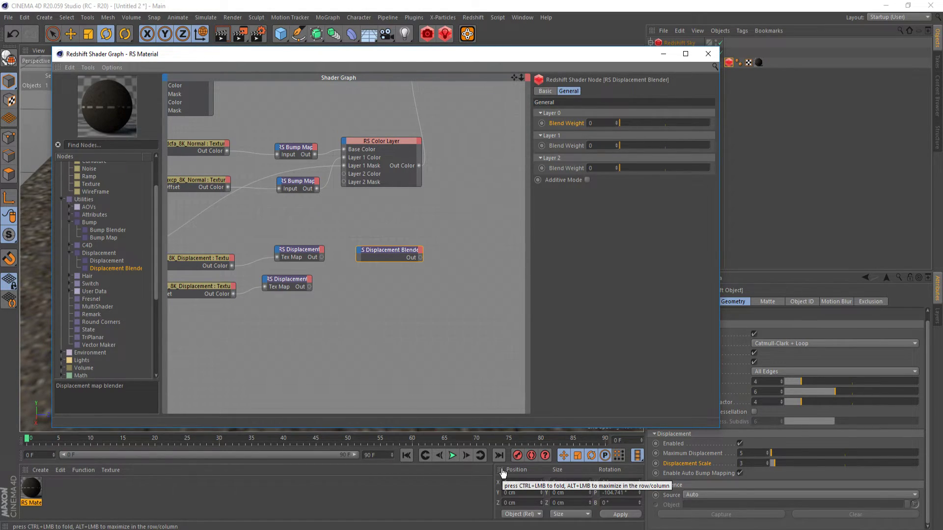
click(663, 53)
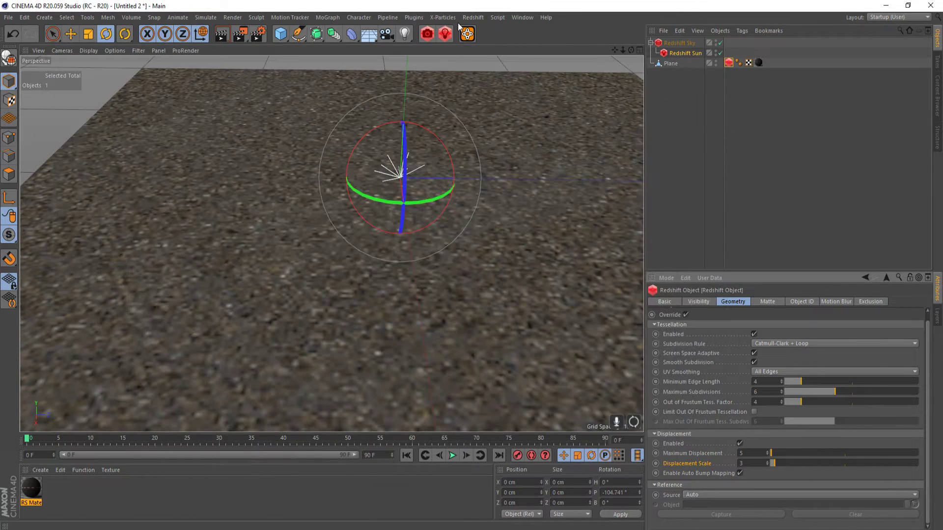
click(92, 13)
mouse_move(50, 33)
click(93, 34)
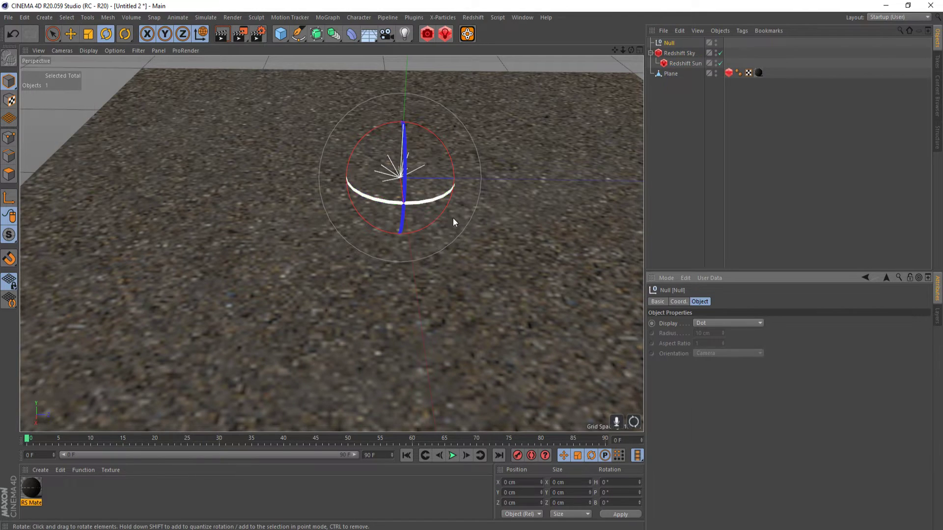
key(e)
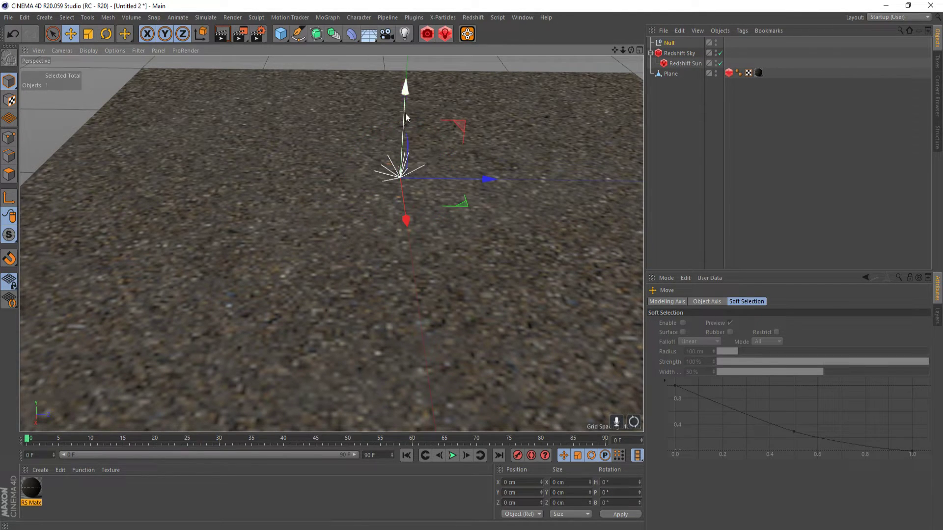
drag(408, 84, 418, 67)
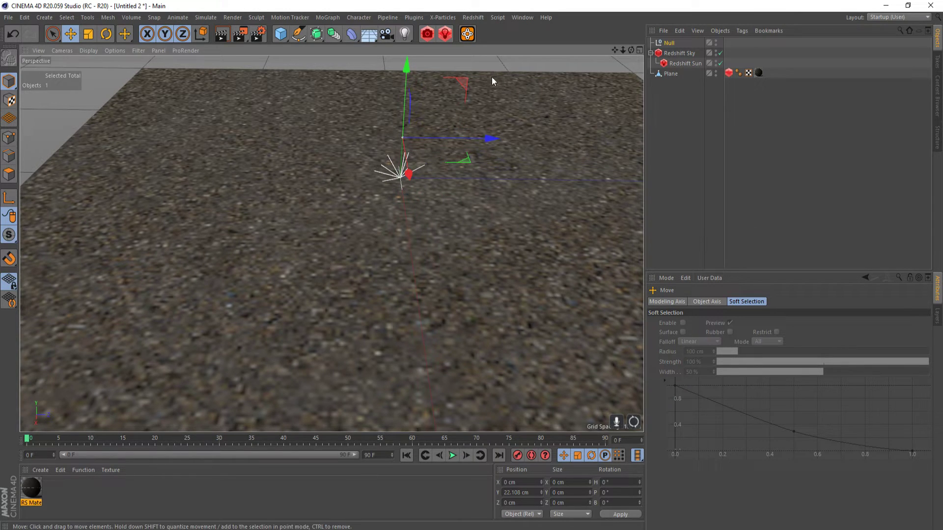
click(675, 44)
key(Delete)
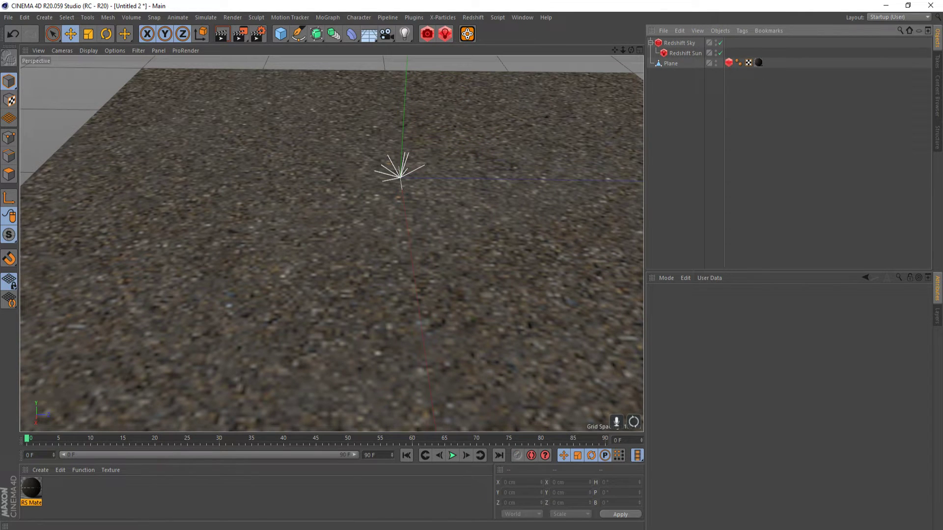
- Reopen the shader graph and connect the asphalt RS Displacement to the blender's Base Input and the pothole one to Displace Input 0
click(480, 500)
click(729, 62)
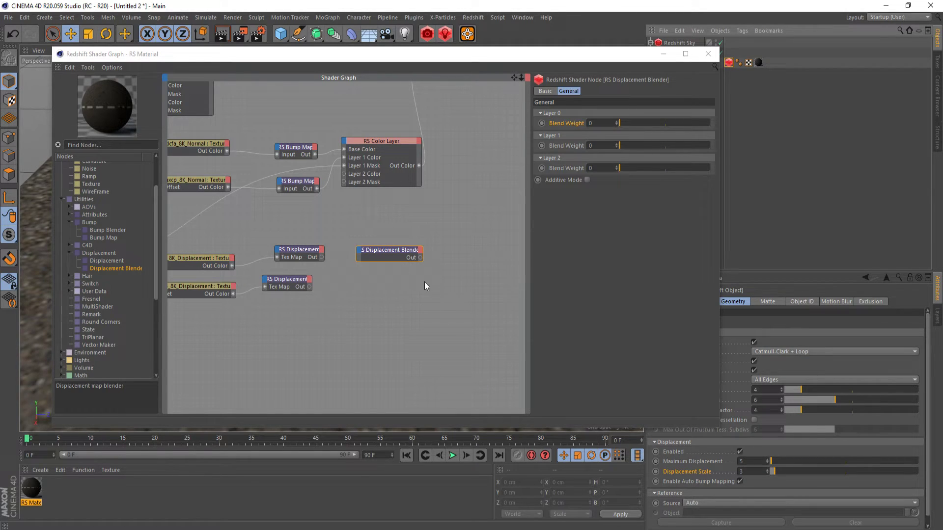
middle_drag(345, 295, 388, 247)
click(375, 227)
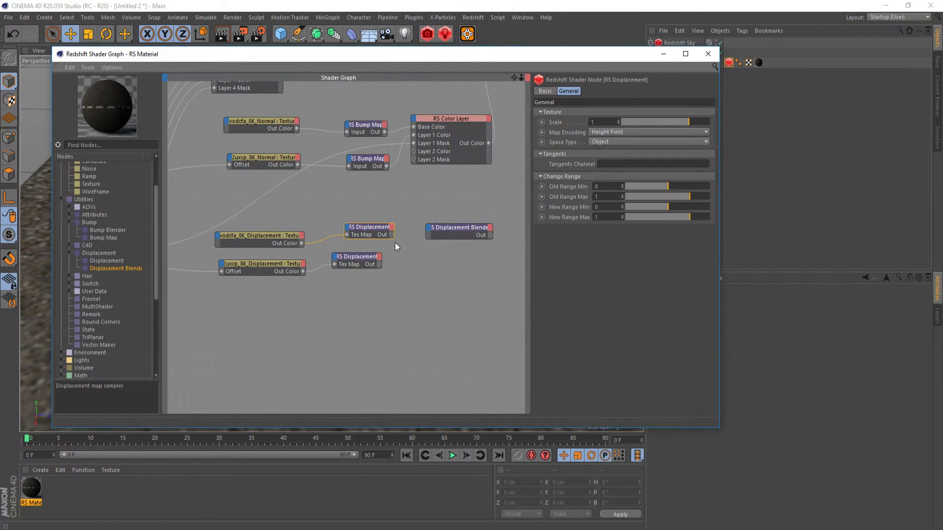
drag(421, 232, 428, 233)
click(476, 235)
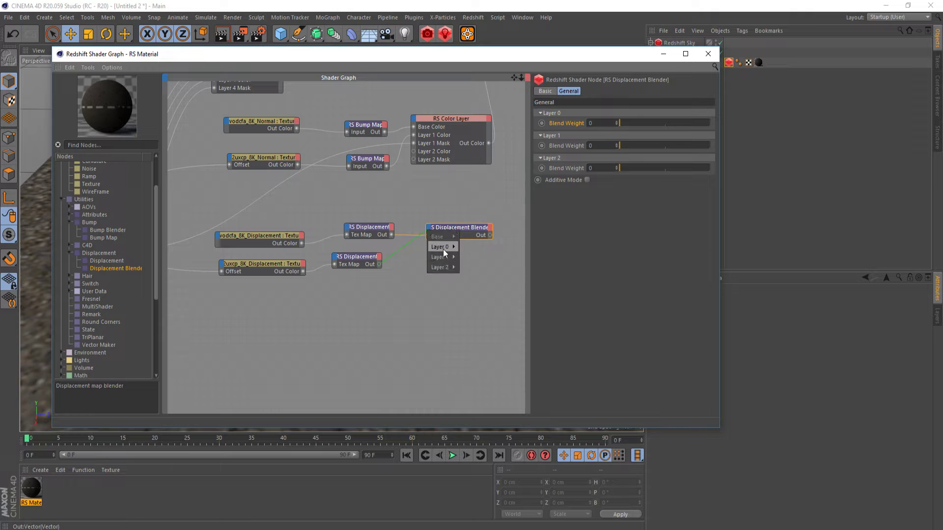
click(471, 248)
- Connect the RS Displacement Blender to the Output node's Displacement and set its Layer 0 Blend Weight to 1
middle_drag(444, 252, 308, 275)
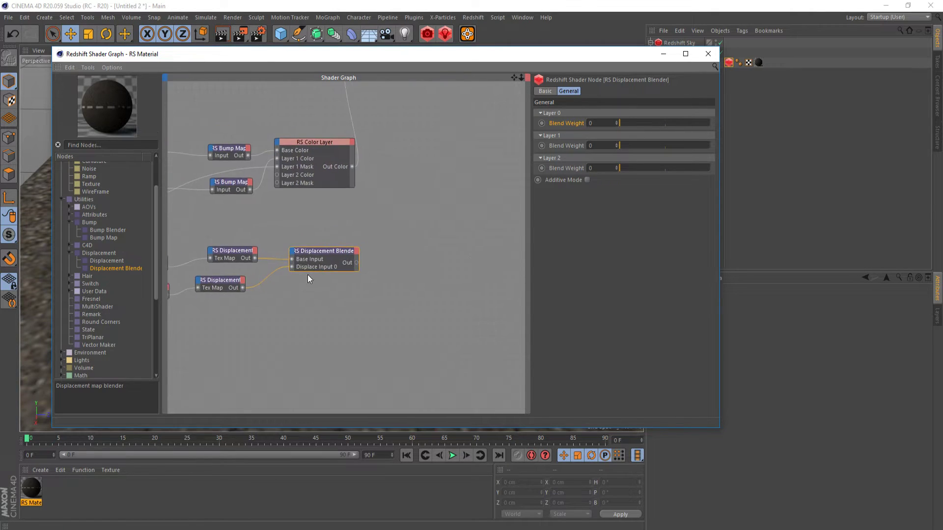
scroll(414, 229, up, 5)
drag(447, 144, 488, 153)
drag(352, 349, 477, 155)
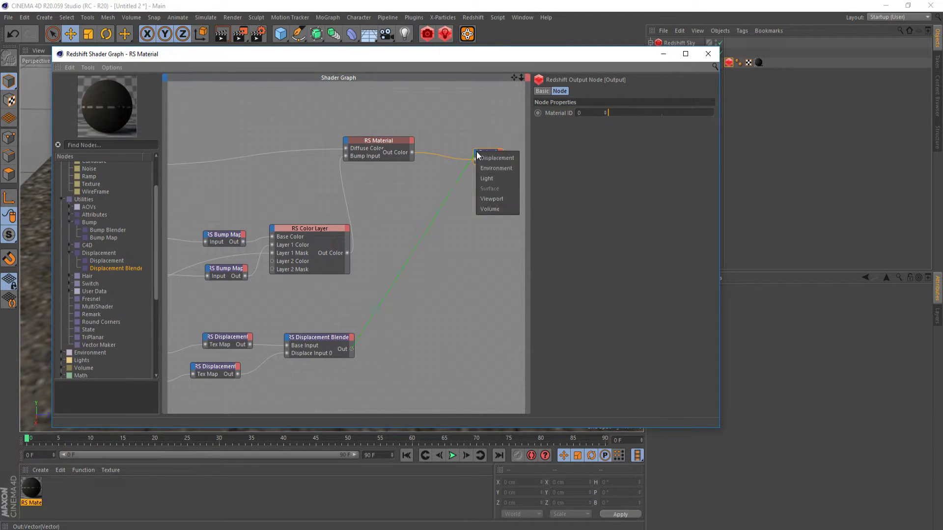
click(496, 158)
click(318, 344)
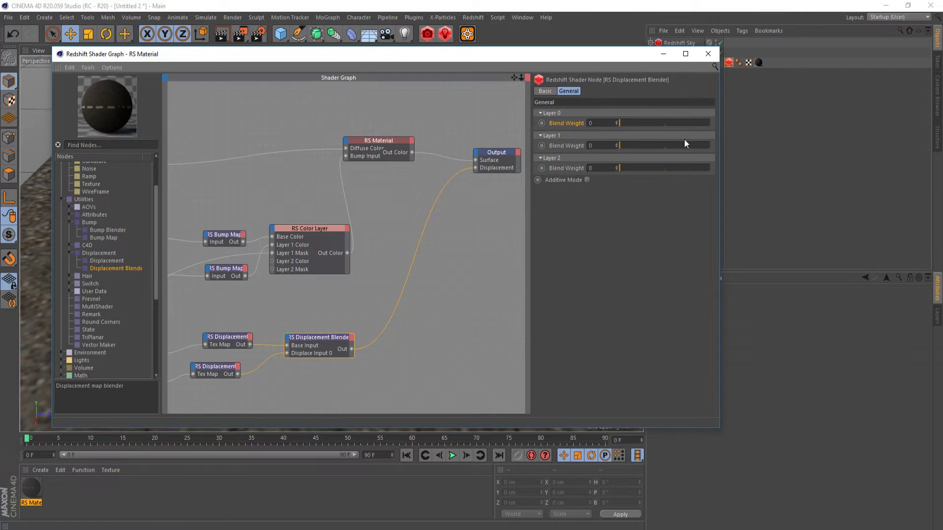
drag(622, 126, 768, 117)
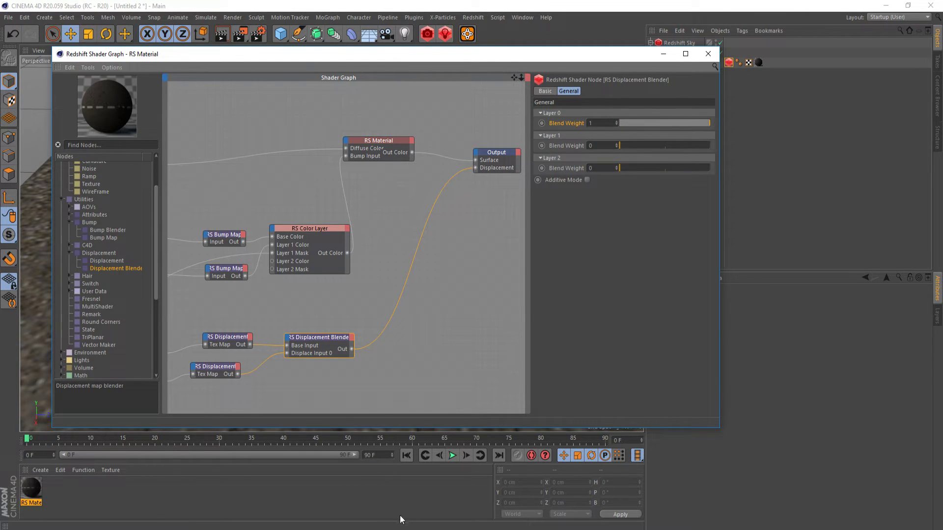
- Check the displaced pothole from a lower angle in the RenderView and return to the shader graph
click(582, 502)
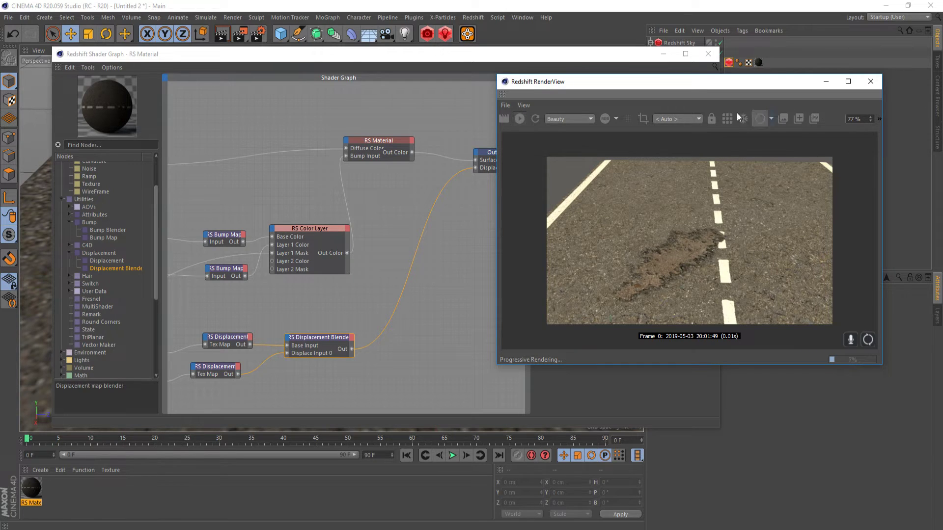
click(666, 58)
alt+drag(360, 298, 391, 231)
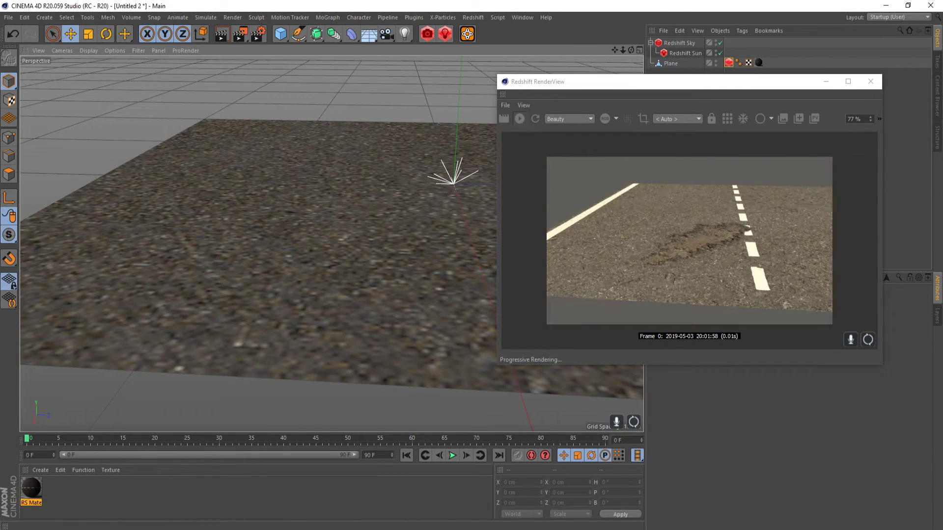
mouse_move(396, 528)
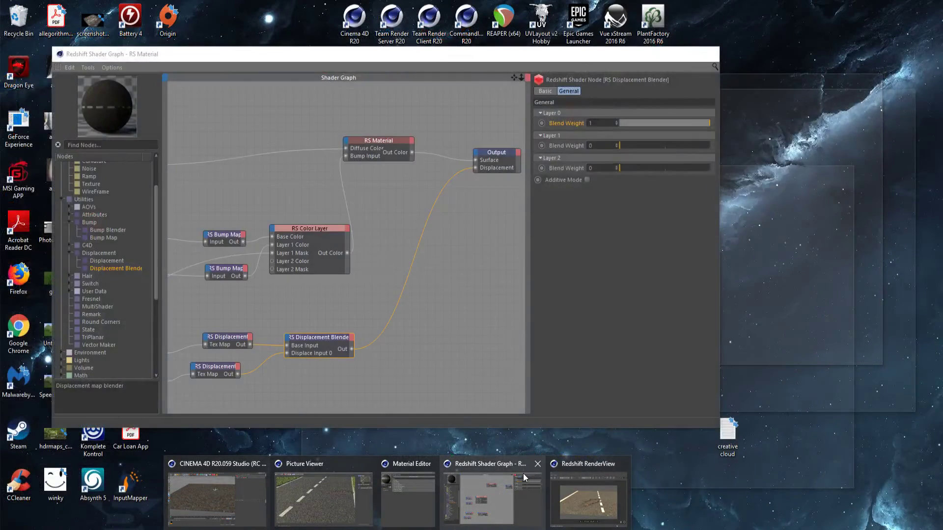
click(524, 474)
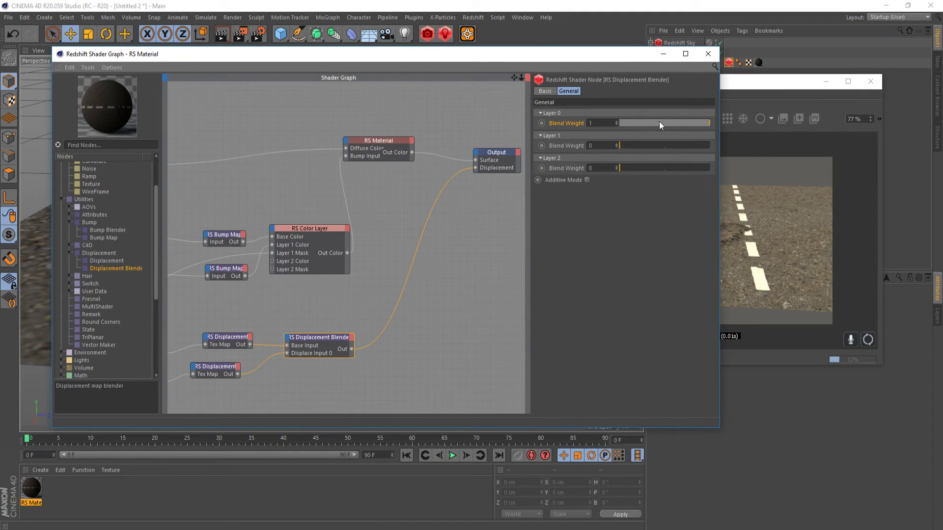
- Try lower Layer 0 Blend Weight values on the RS Displacement Blender against the render, then restore the weight to 1
drag(575, 56, 361, 69)
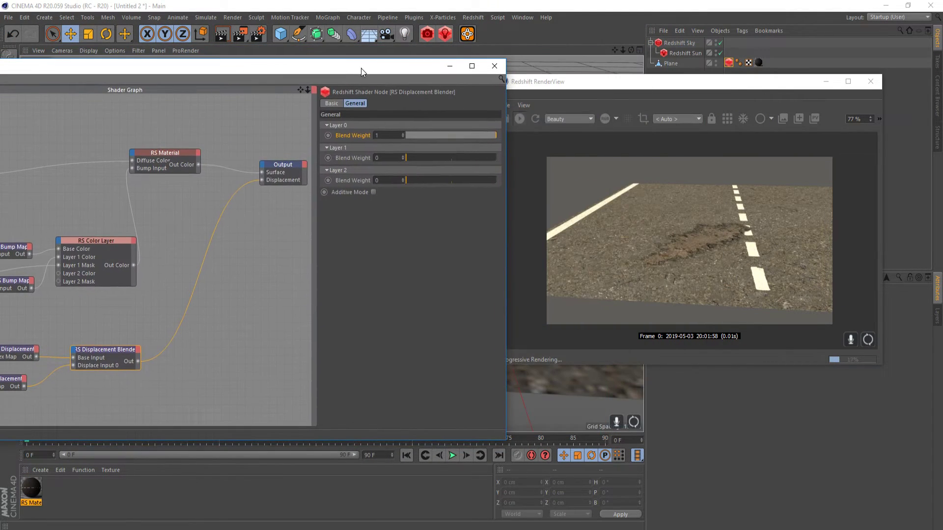
click(448, 134)
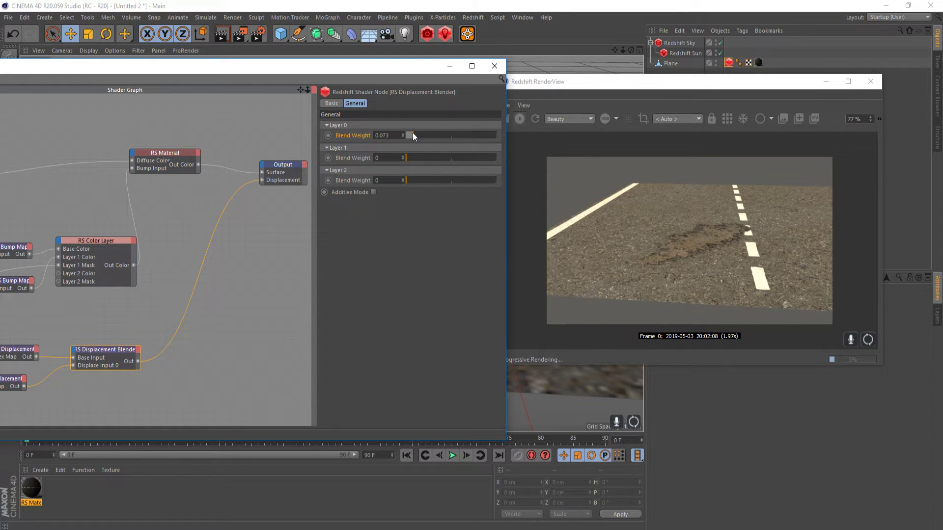
click(437, 135)
drag(484, 137, 505, 141)
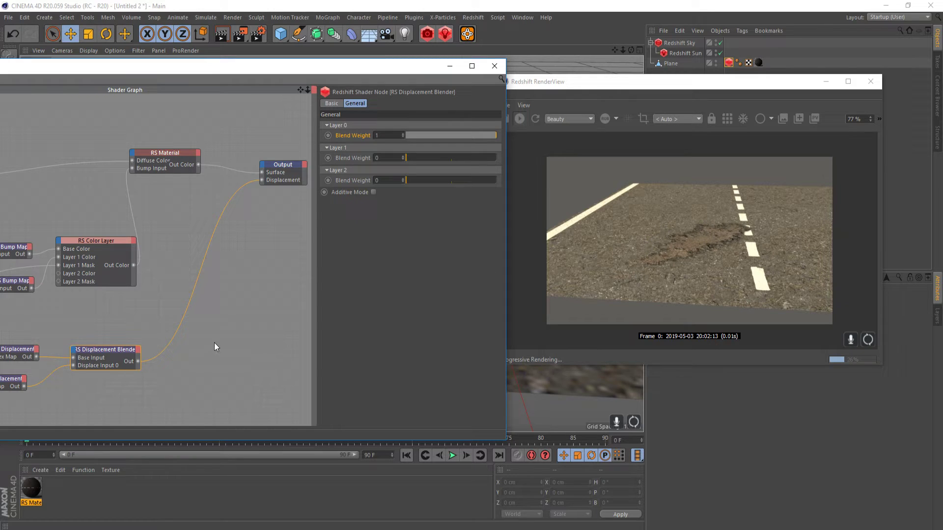
- Review the pothole displacement texture, its RS Displacement node and the RS Displacement Blender's layer settings
middle_drag(226, 351, 332, 244)
click(63, 296)
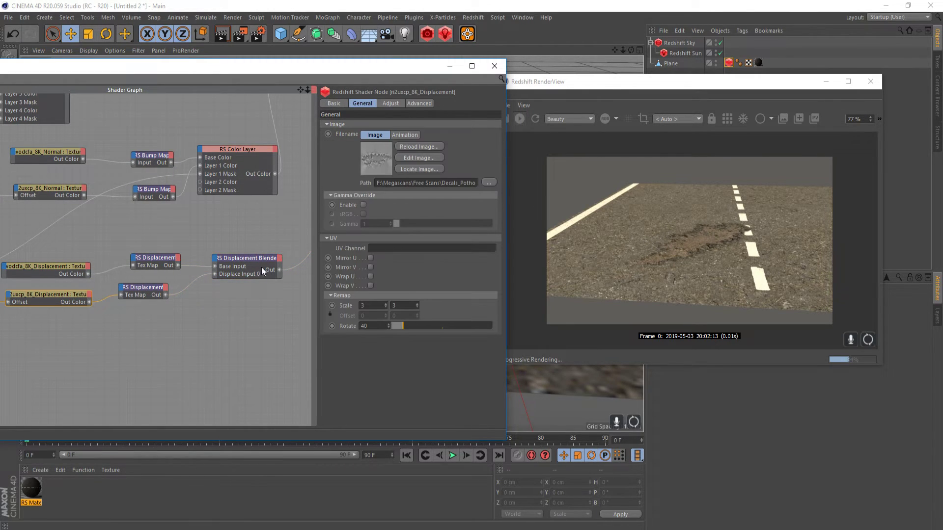
middle_drag(157, 323, 181, 299)
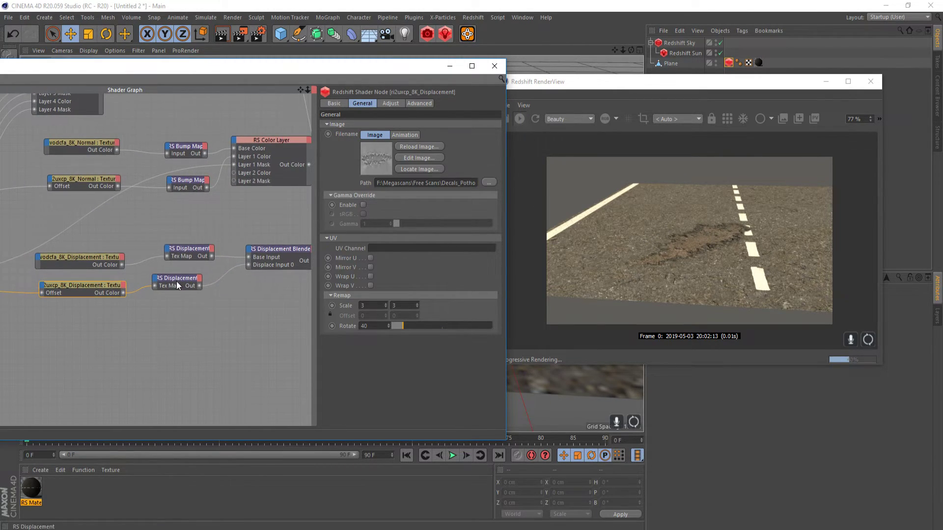
click(175, 282)
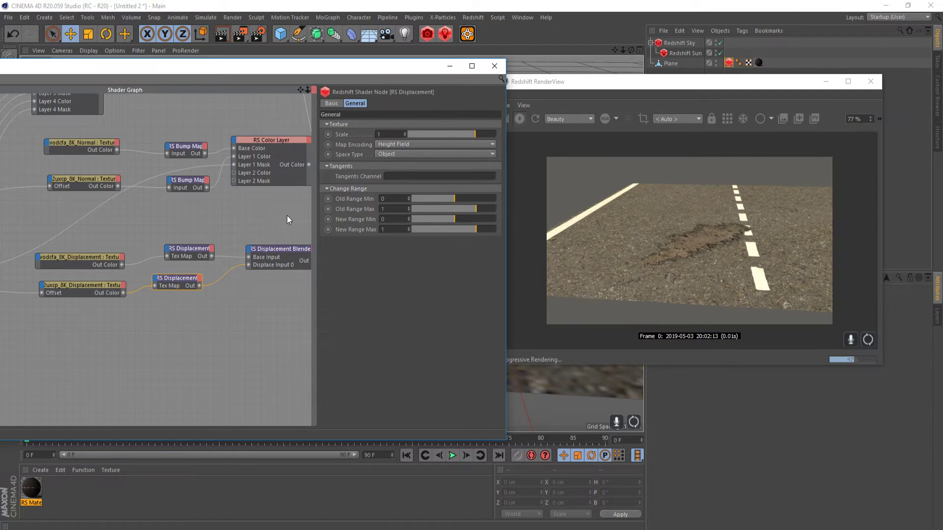
click(111, 285)
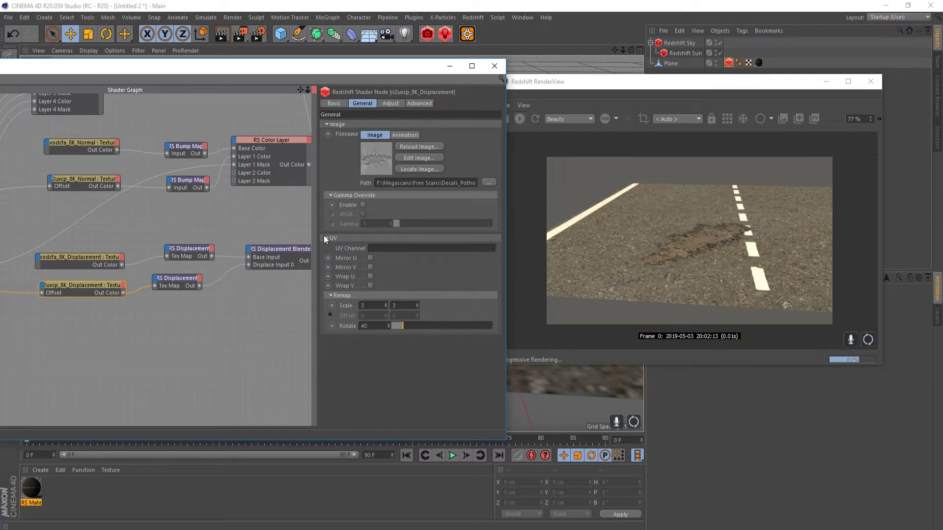
middle_drag(217, 331, 187, 322)
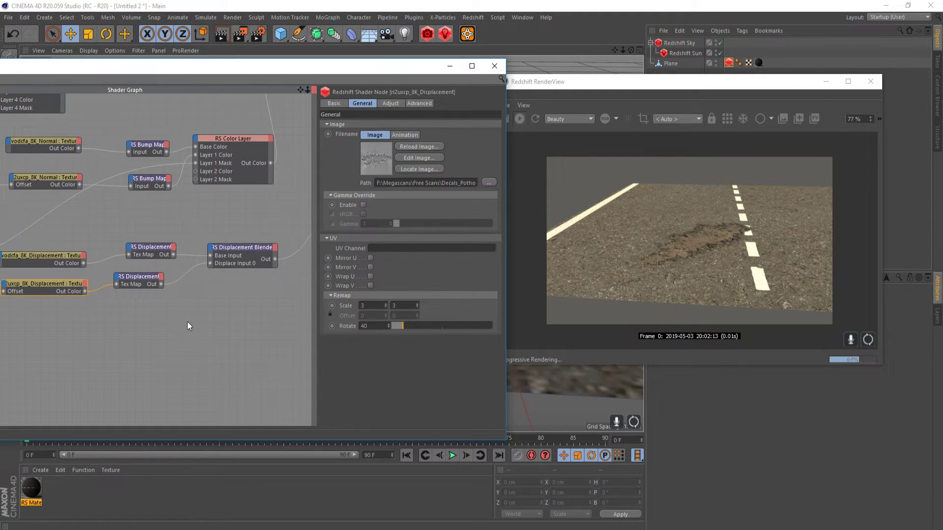
click(246, 252)
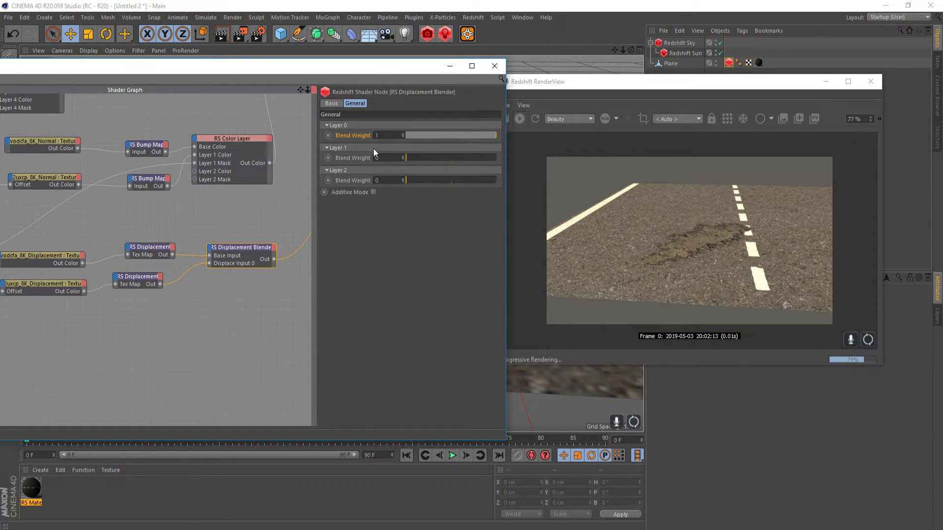
- Connect the pothole Opacity texture's Out Color to Displace Weight 0 on the RS Displacement Blender
middle_drag(155, 286, 317, 252)
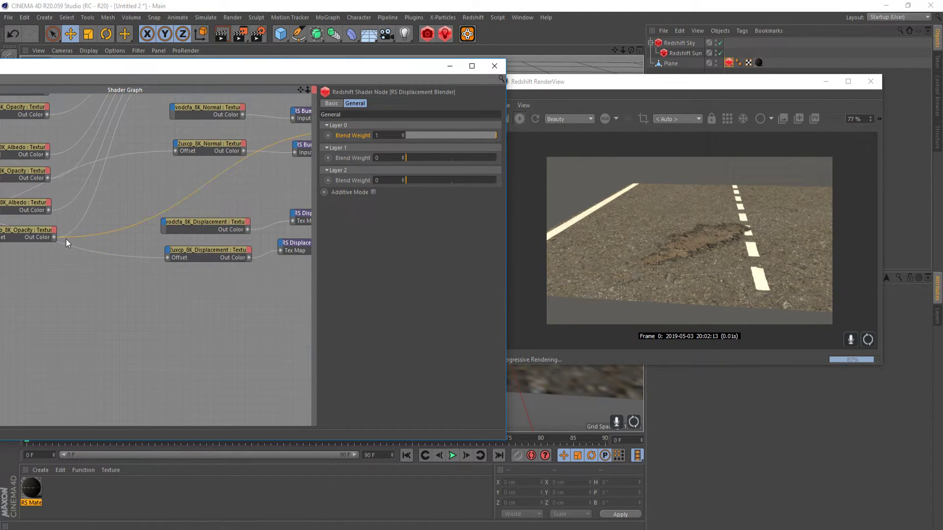
scroll(107, 260, down, 3)
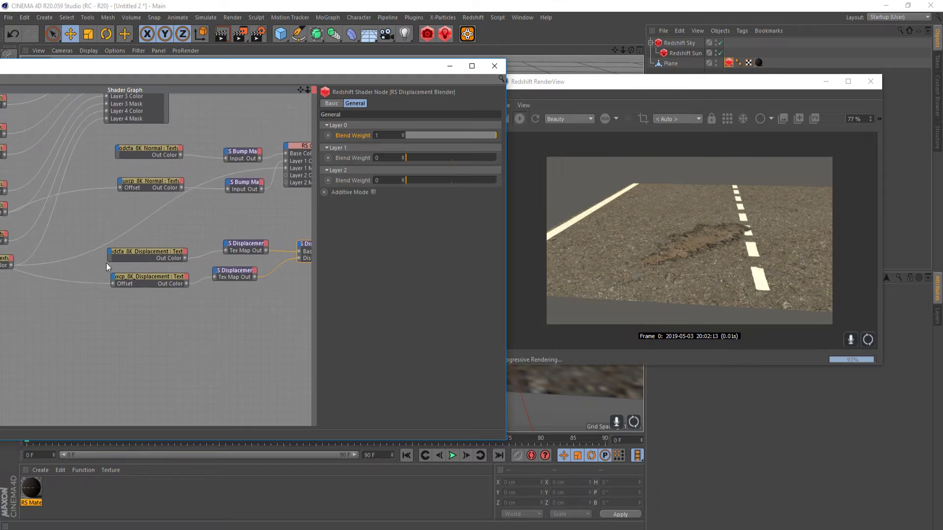
drag(16, 266, 305, 246)
mouse_move(331, 262)
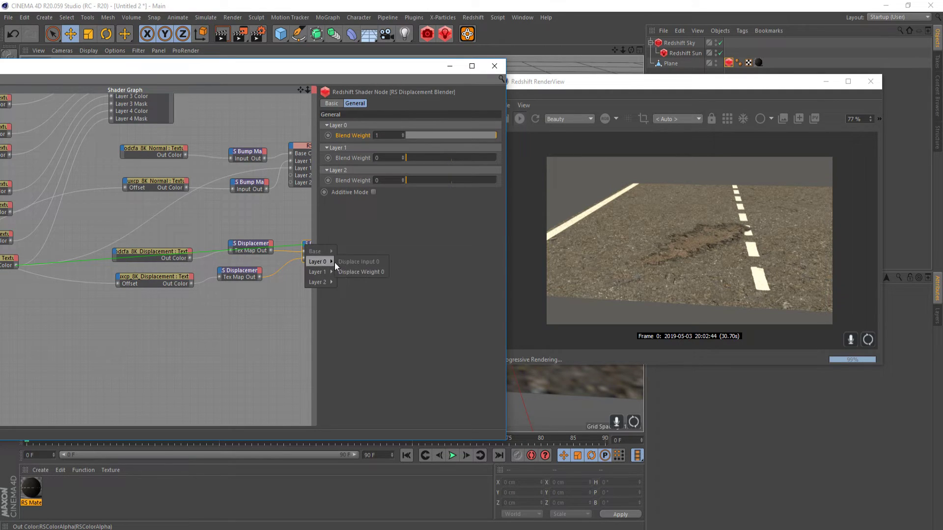
click(368, 271)
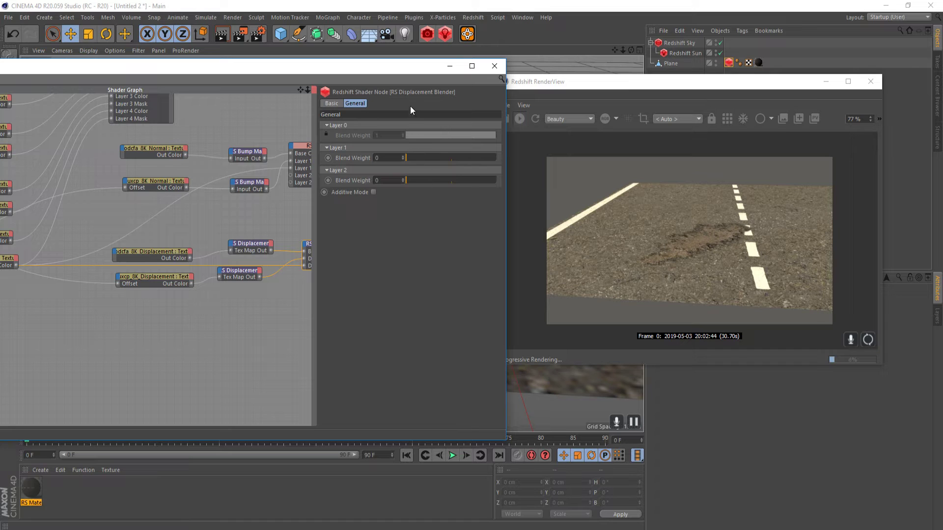
- Check the masked pothole displacement in the render from a closer, higher angle and return to the shader graph
click(450, 66)
alt+middle_drag(391, 298, 337, 245)
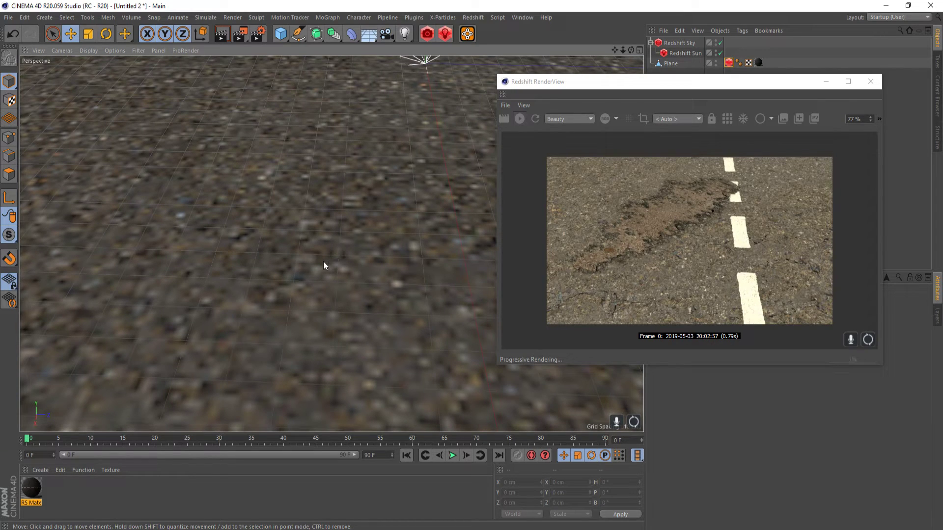
alt+middle_drag(324, 265, 317, 249)
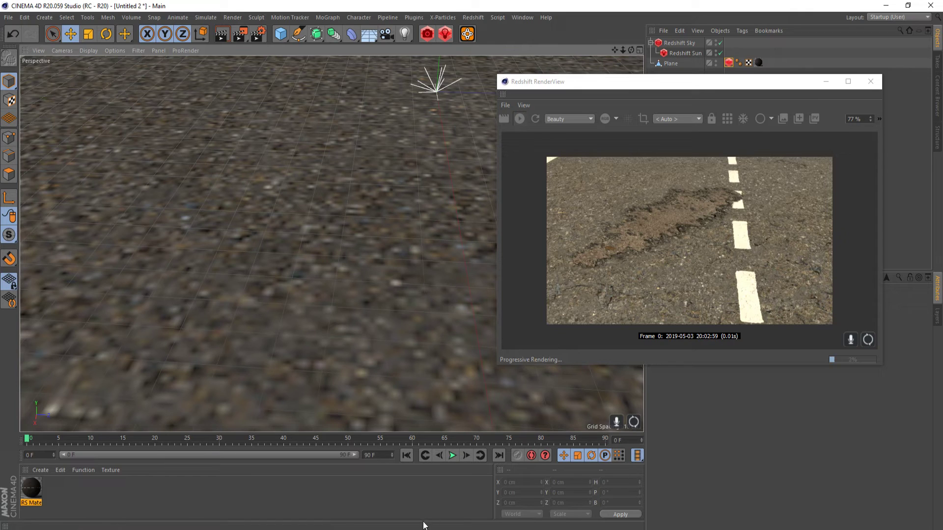
mouse_move(426, 524)
click(457, 491)
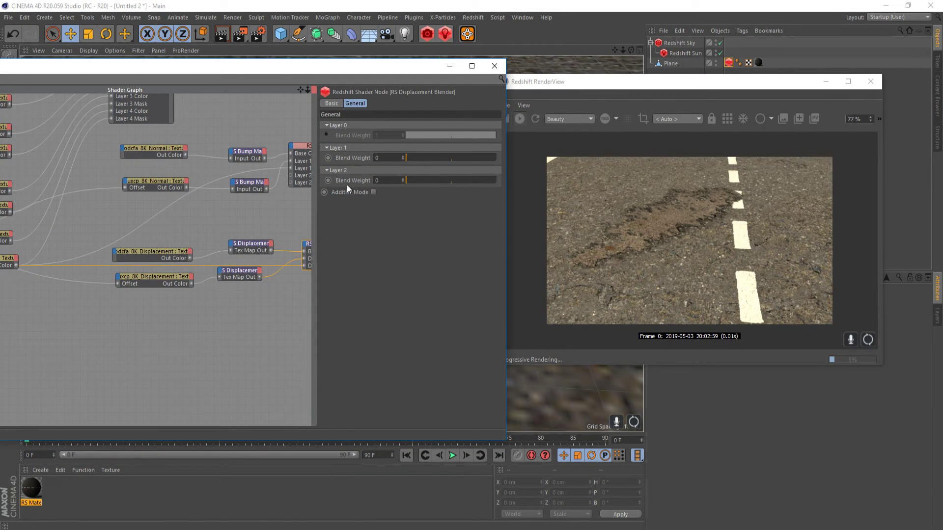
- Remove the opacity mask from the displacement blender to compare the render, and reconnect it to Displace Weight 0
click(290, 266)
key(Delete)
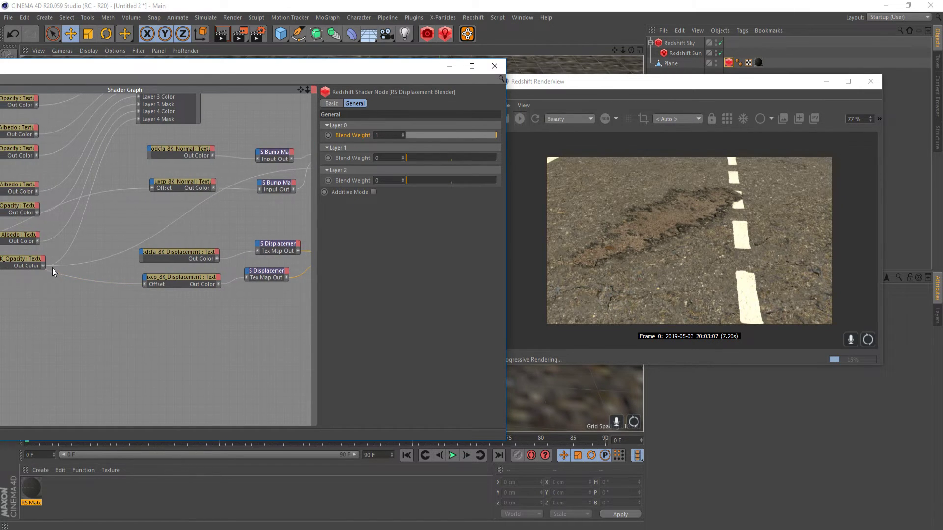
drag(16, 272, 305, 252)
mouse_move(318, 267)
click(365, 276)
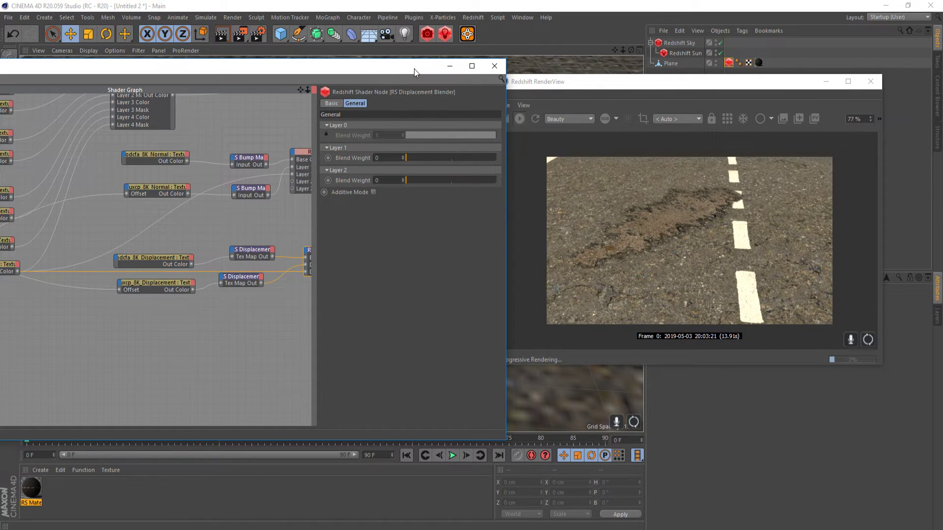
- Add an RS Bump Blender node to the shader graph beside the RS Color Layer that combines the normal maps
drag(414, 72, 471, 43)
scroll(305, 231, down, 3)
scroll(189, 254, up, 2)
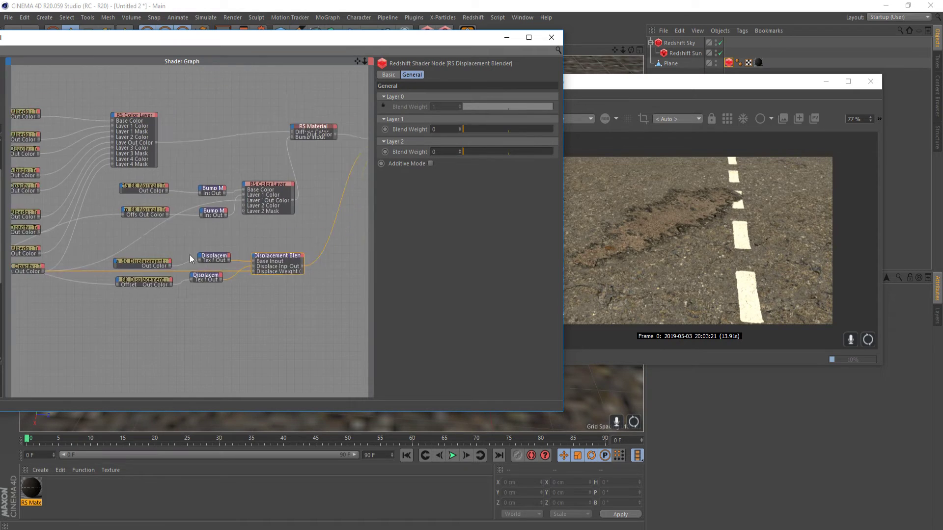
click(245, 196)
middle_drag(152, 209, 231, 200)
drag(123, 49, 239, 24)
drag(120, 198, 480, 200)
middle_drag(394, 234, 242, 246)
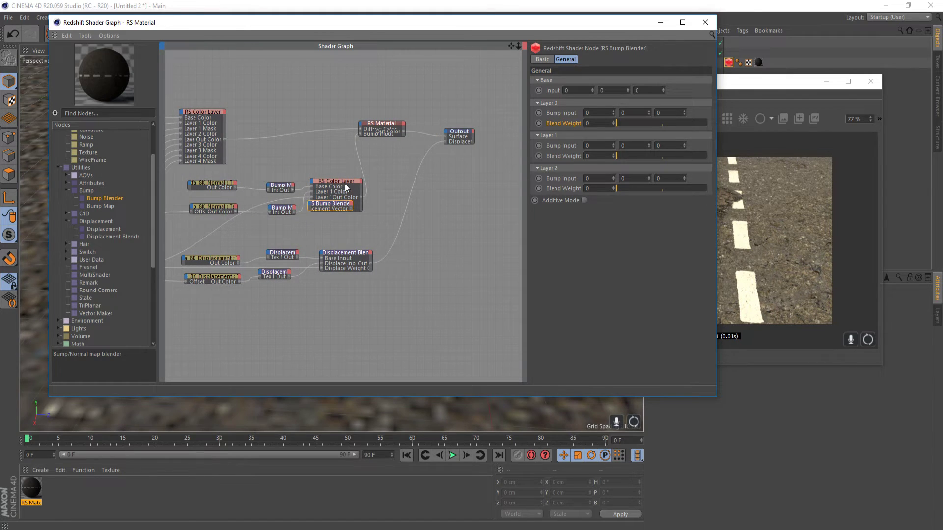
- Delete the RS Color Layer combining the bump maps and connect both RS Bump Maps to the blender's Base Input and Bump Input 0
scroll(337, 178, up, 2)
click(334, 187)
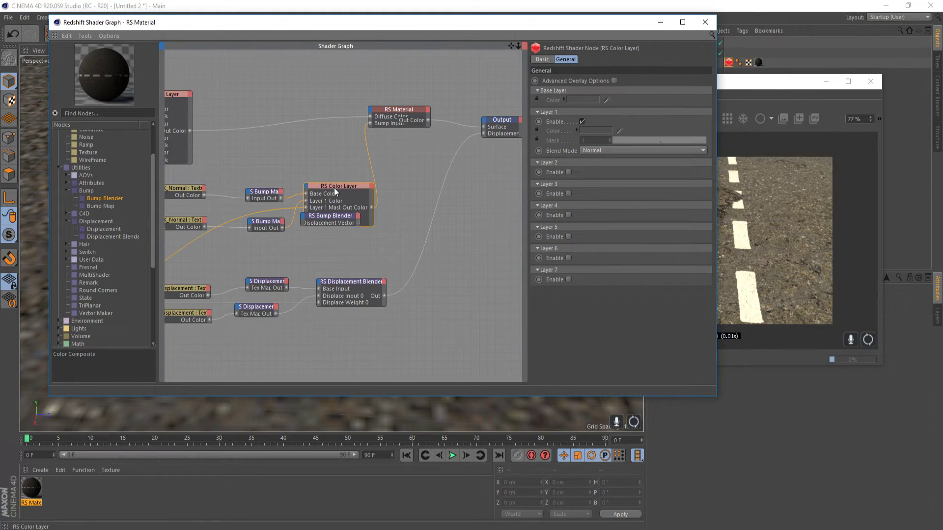
key(Delete)
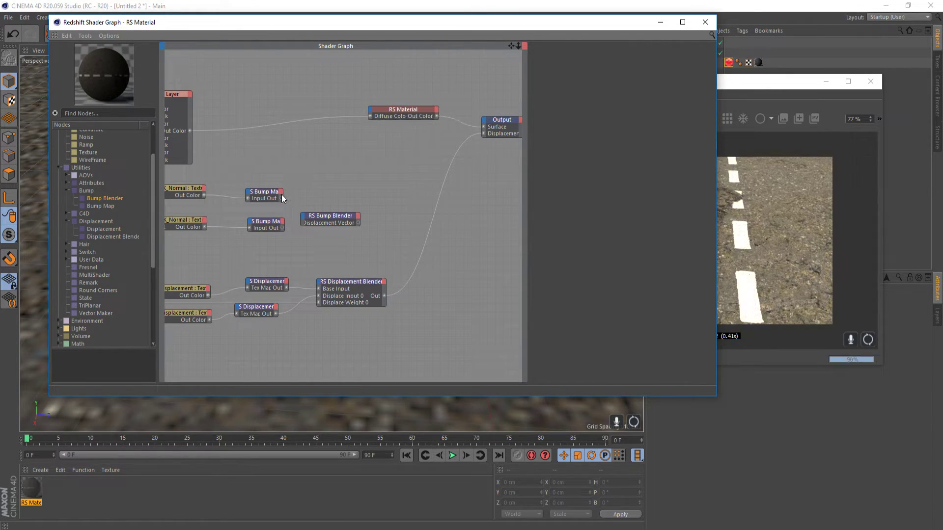
drag(281, 199, 350, 230)
scroll(505, 208, down, 5)
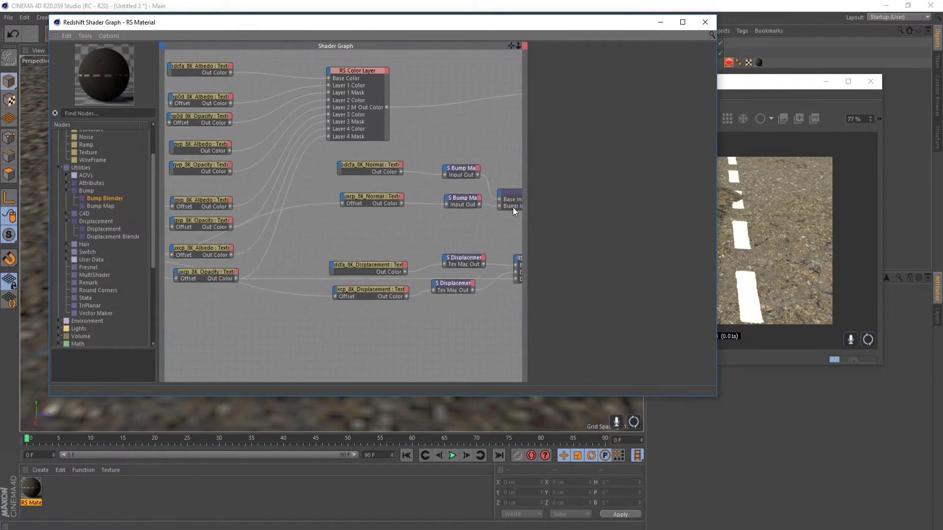
scroll(339, 222, up, 5)
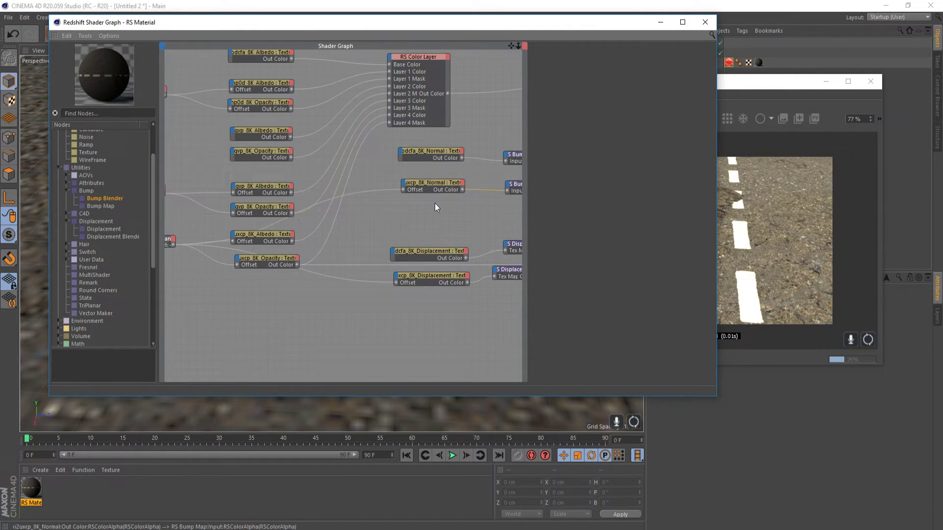
- Connect the pothole Opacity texture's Out Color to Bump Weight 0 on the RS Bump Blender
middle_drag(431, 211, 316, 206)
click(373, 199)
middle_drag(260, 250, 286, 237)
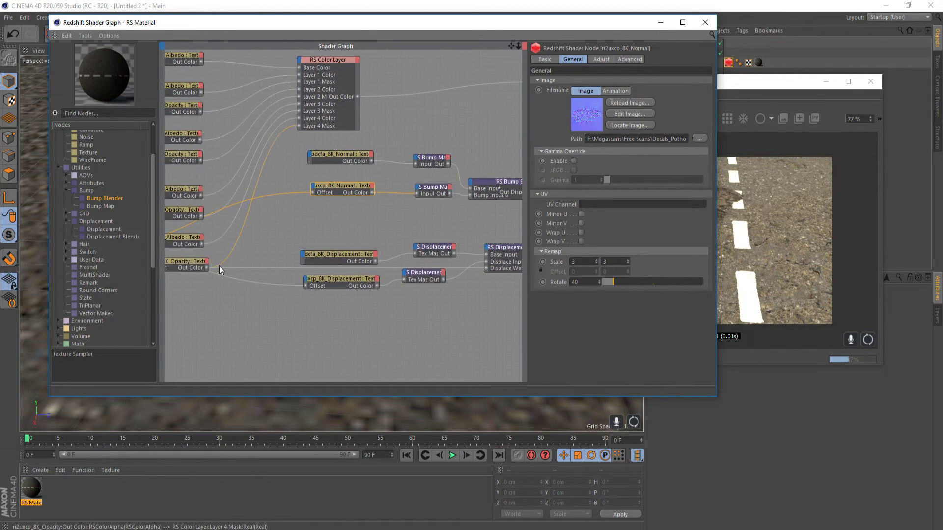
drag(207, 268, 472, 188)
mouse_move(485, 200)
click(517, 209)
- Connect the RS Bump Blender's output to the RS Material's overall Bump Input and check the RenderView
middle_drag(458, 237, 409, 208)
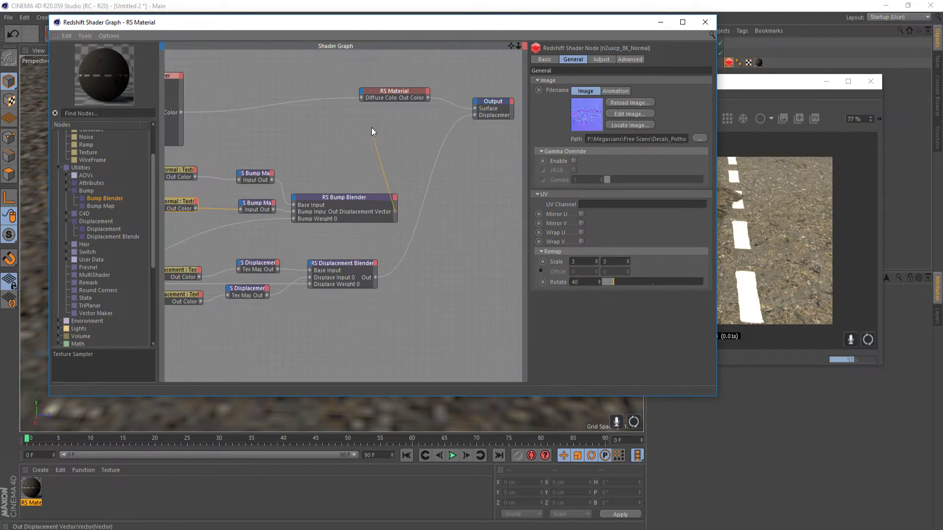
drag(361, 95, 362, 95)
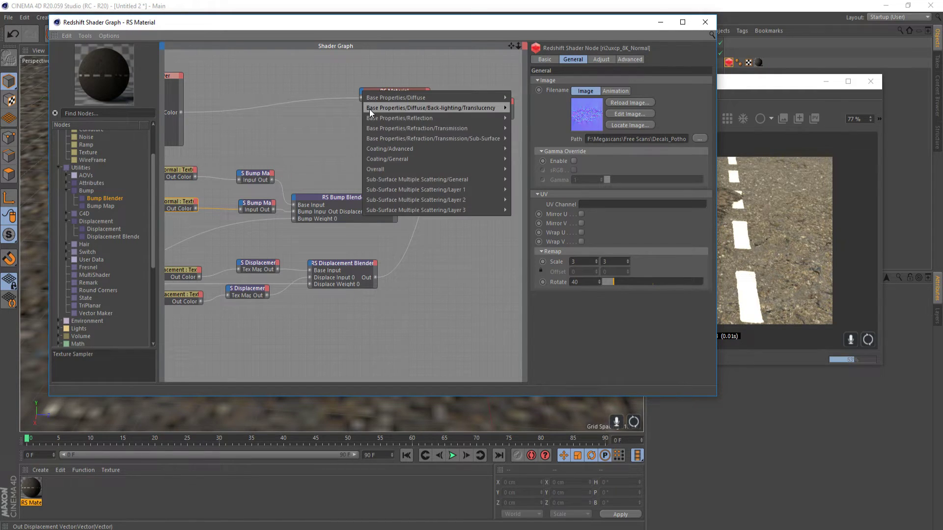
mouse_move(508, 179)
mouse_move(479, 168)
click(527, 193)
click(795, 82)
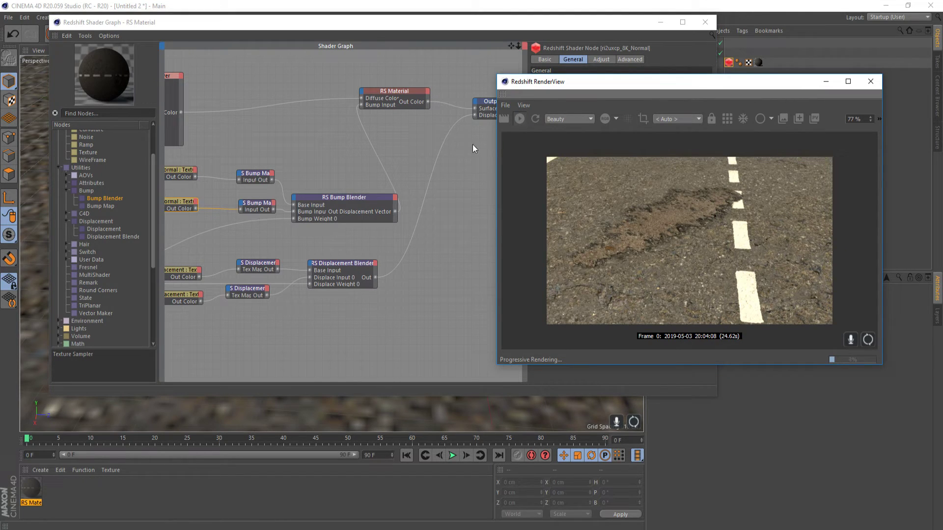
- Disconnect the RS Bump Blender from the RS Material to compare the render, and reconnect it to the overall Bump Input
click(358, 122)
key(Delete)
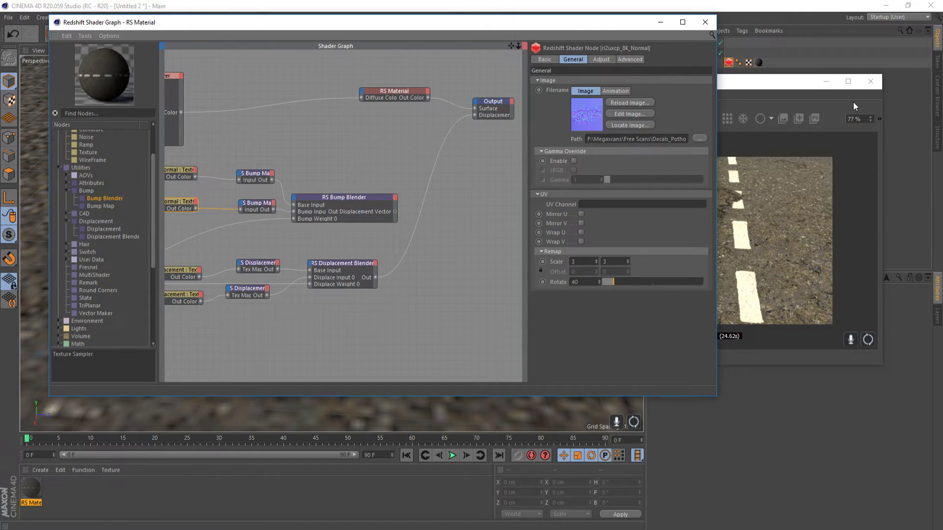
drag(538, 21, 353, 30)
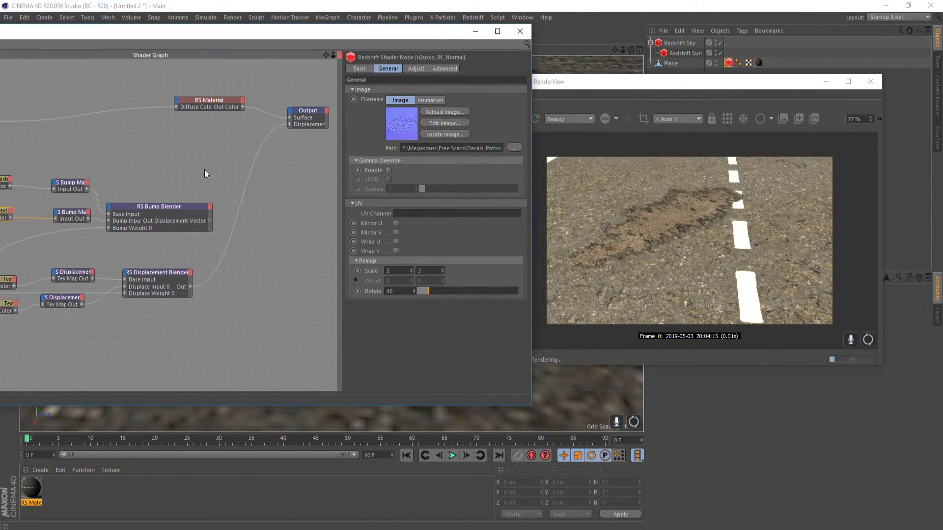
drag(209, 221, 178, 99)
drag(177, 103, 178, 103)
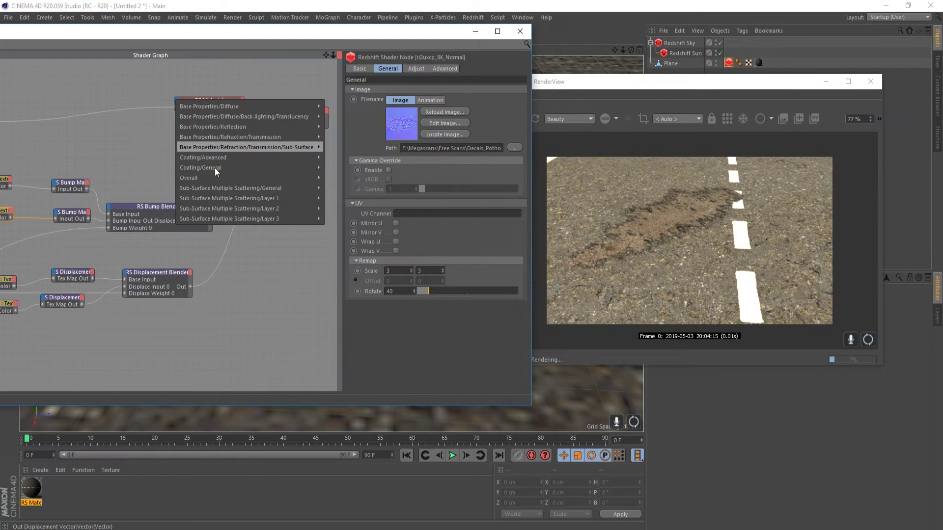
mouse_move(309, 178)
click(359, 209)
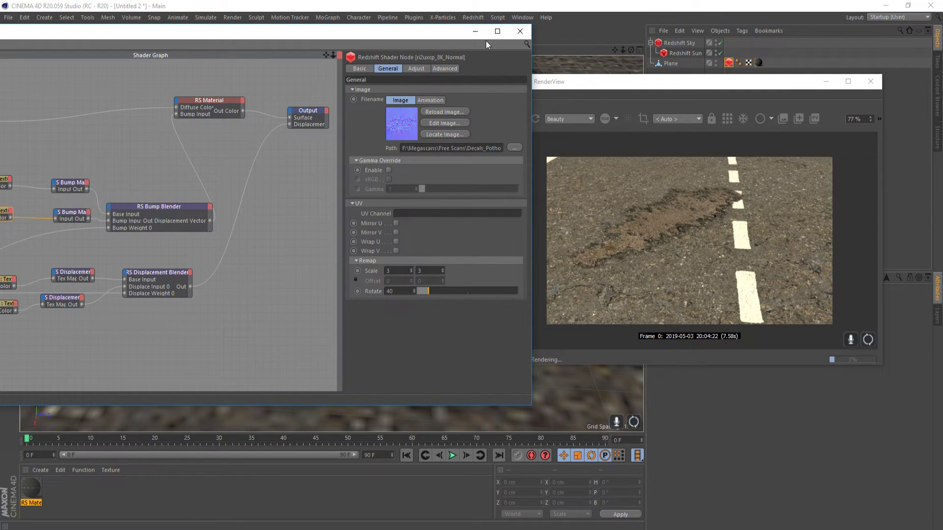
- Review the RS Bump Blender's settings and the pothole Opacity texture that masks the bump and displacement blenders
middle_drag(276, 226, 256, 147)
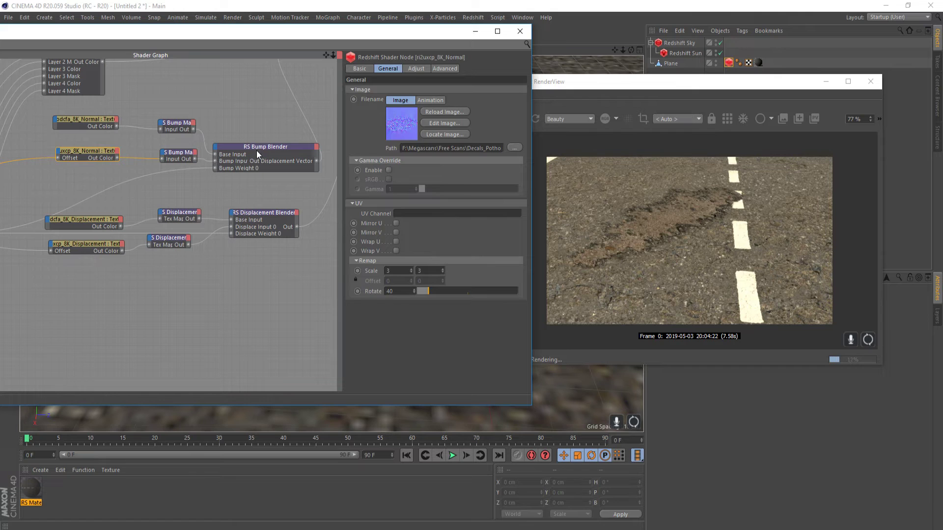
click(257, 151)
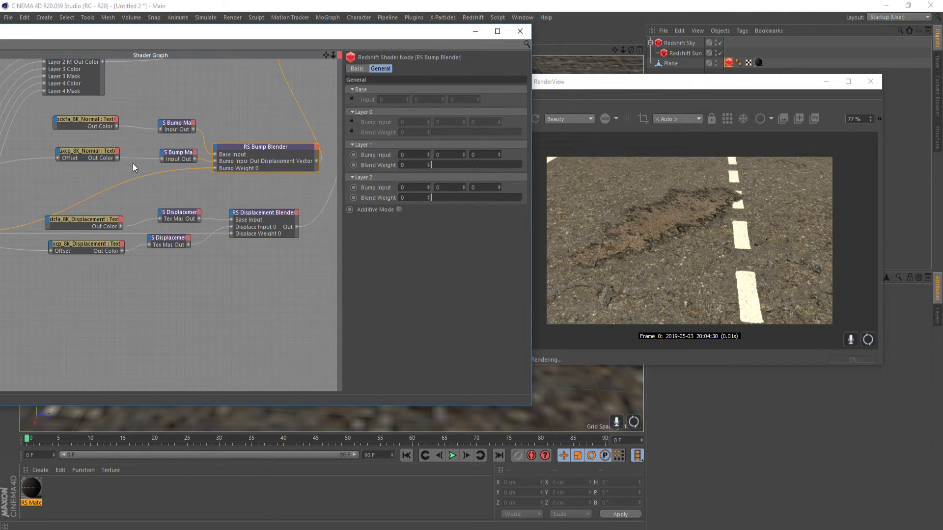
middle_drag(84, 206, 312, 173)
click(167, 195)
middle_drag(260, 199, 172, 236)
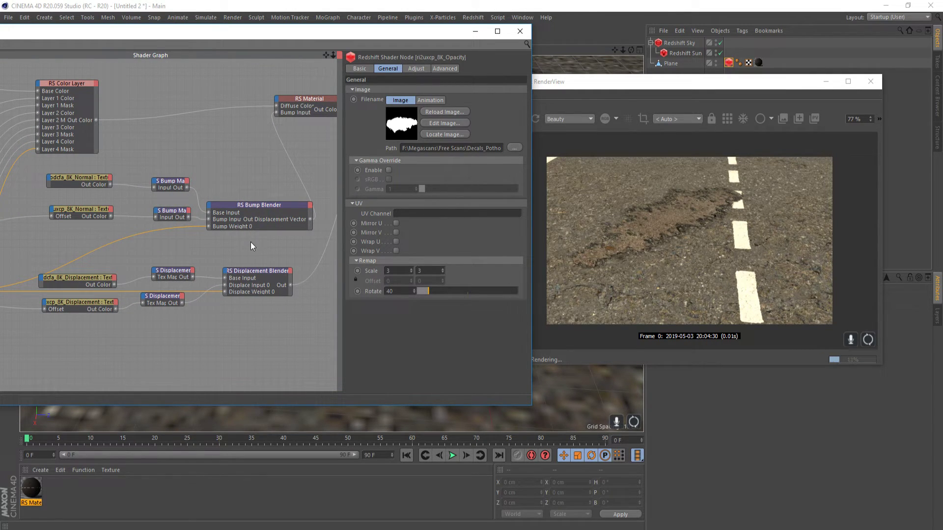
- Minimize the shader graph and orbit the viewport to show more of the road around the pothole
middle_drag(244, 275, 406, 197)
middle_drag(161, 263, 148, 266)
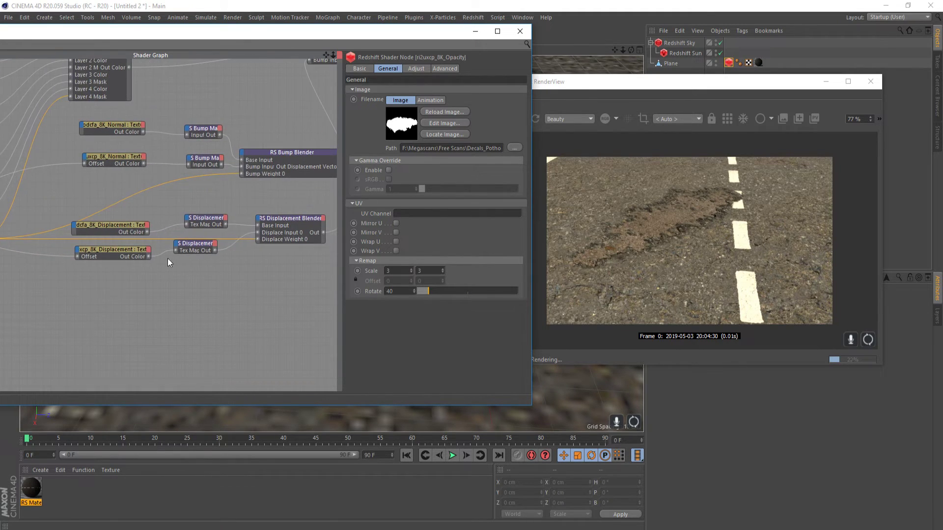
click(475, 31)
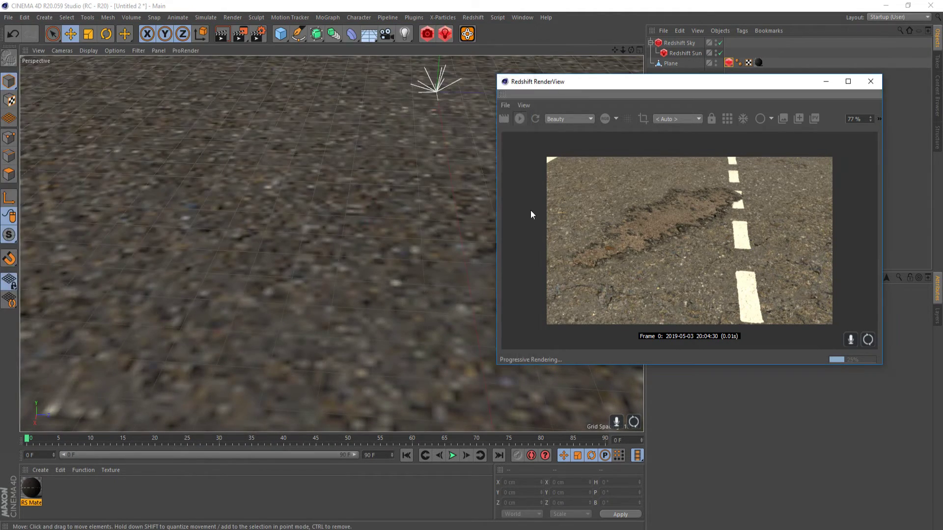
alt+drag(325, 262, 338, 341)
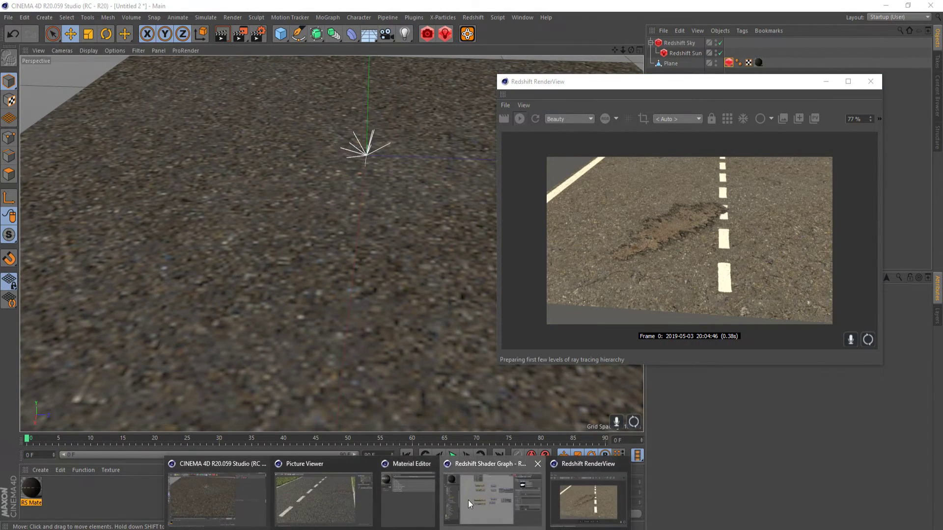
- Reopen the shader graph and try a second value of -0.2 on the Constant node driving the pothole offset
click(467, 500)
middle_drag(49, 234, 288, 225)
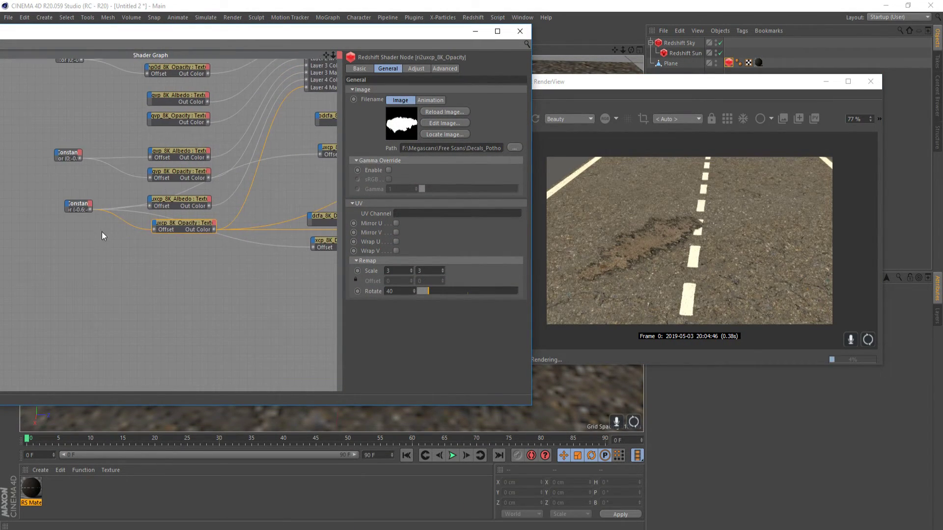
click(75, 206)
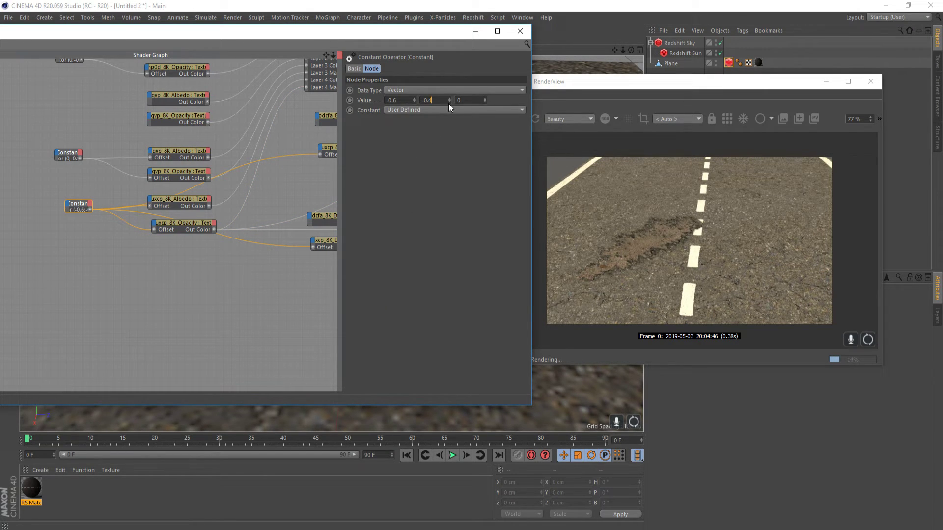
key(Return)
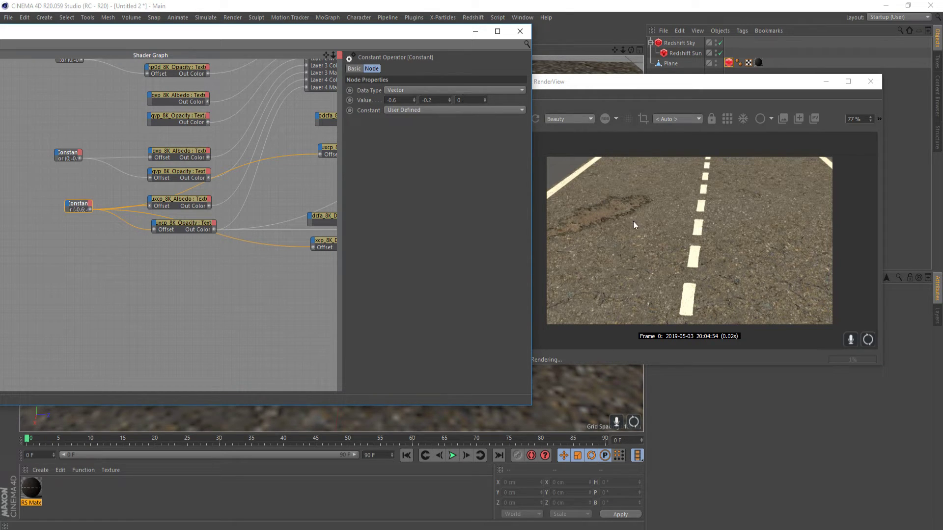
- Set the second value of the pothole offset Constant to -0.7
double_click(434, 103)
text(7)
key(Return)
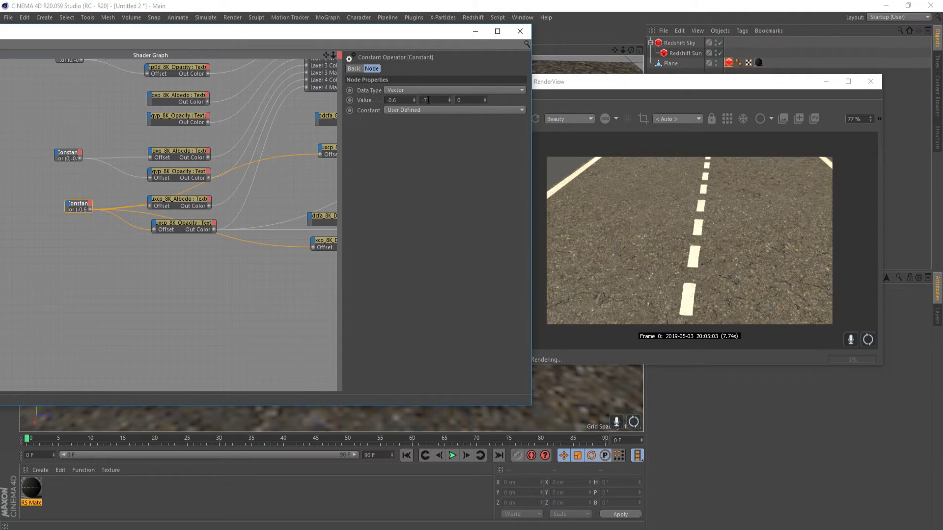
text(7)
key(Return)
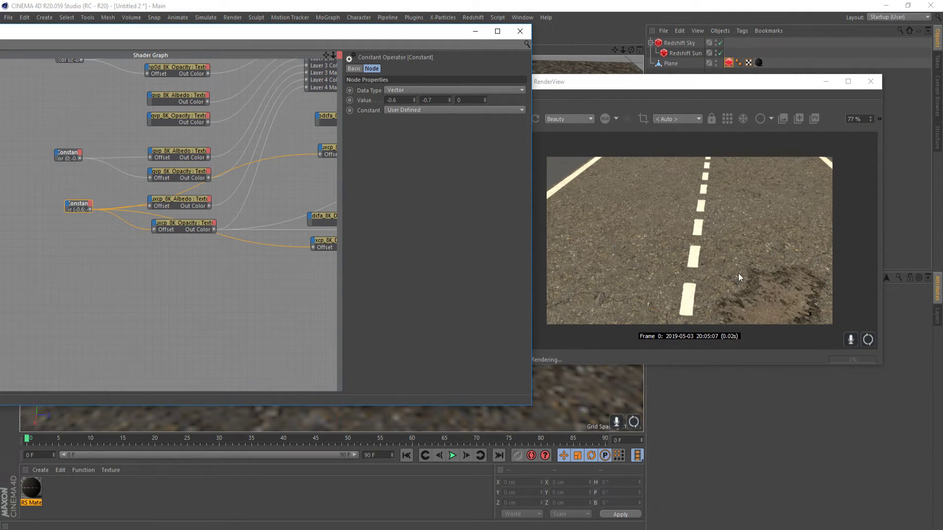
- Set the first value of the pothole offset Constant to -0.2 and check the pothole's placement in the RenderView
key(BackSpace)
key(BackSpace)
text(.2)
key(Return)
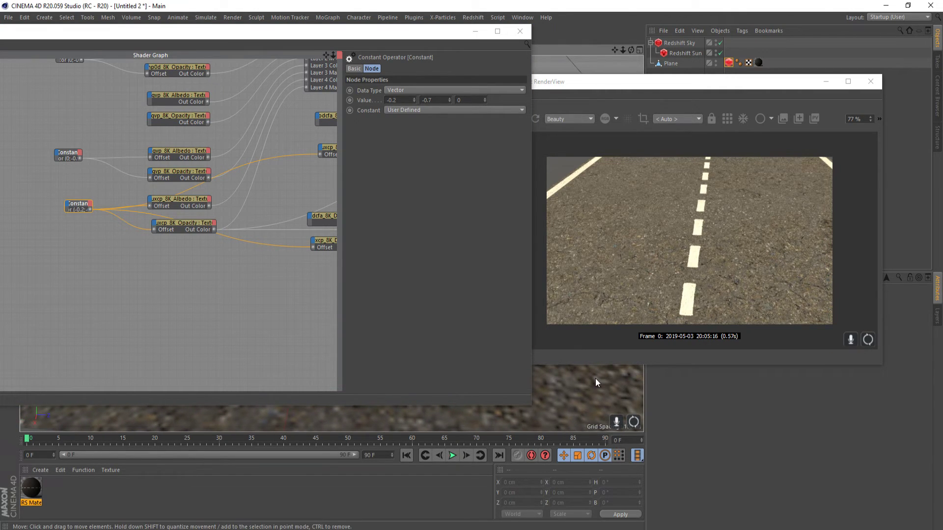
alt+drag(596, 379, 548, 411)
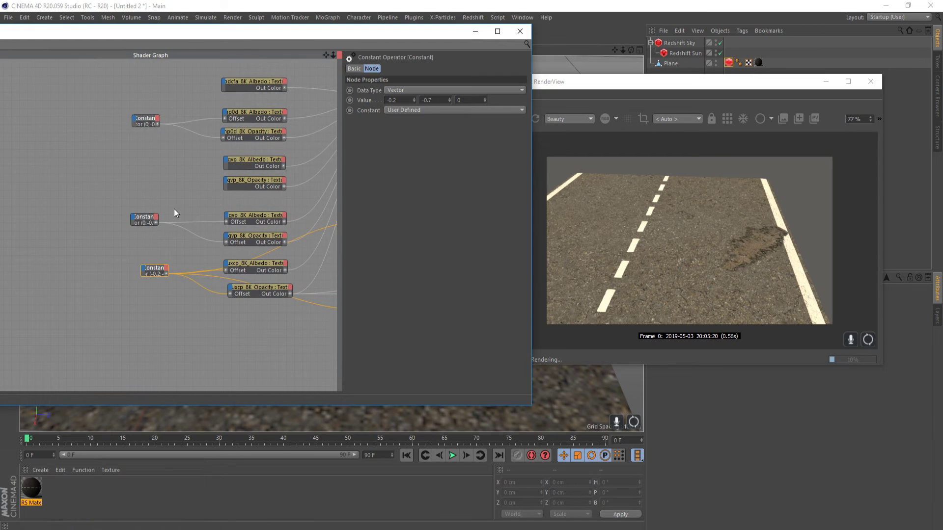
- Check the pothole Opacity texture's rotation and add a new Constant node below the pothole offset Constant
click(144, 219)
click(252, 264)
click(264, 289)
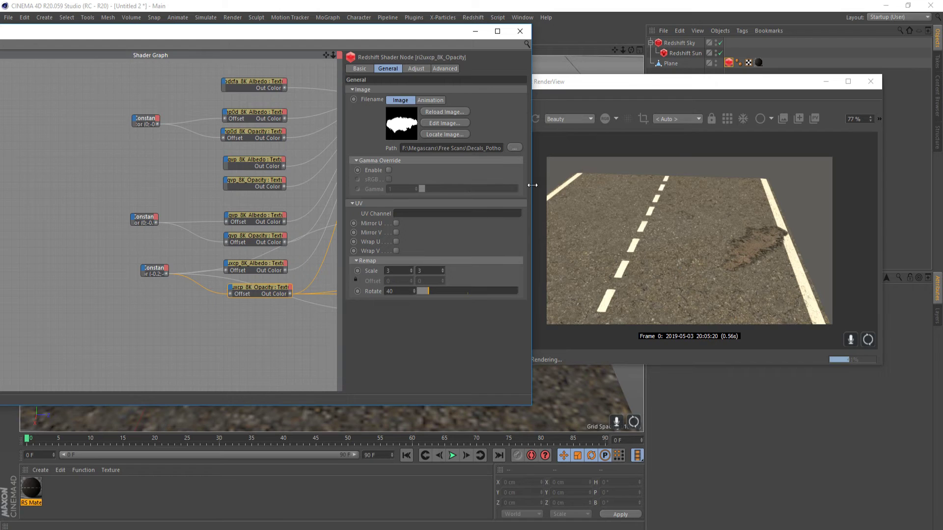
middle_drag(173, 318, 205, 309)
right_click(204, 310)
mouse_move(221, 314)
mouse_move(295, 314)
mouse_move(337, 316)
click(382, 280)
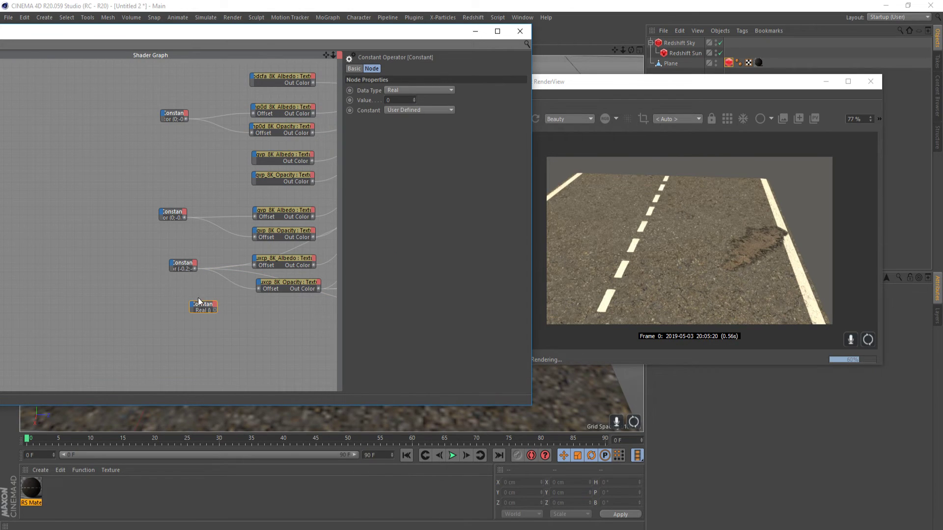
- Keep the new Constant's data type as Real and set its value to 40
click(412, 89)
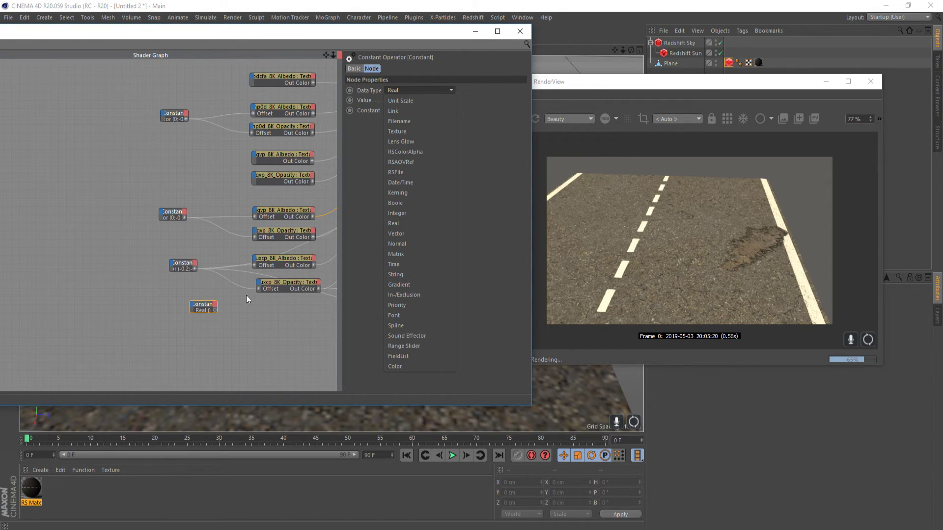
click(210, 282)
middle_drag(213, 284, 189, 260)
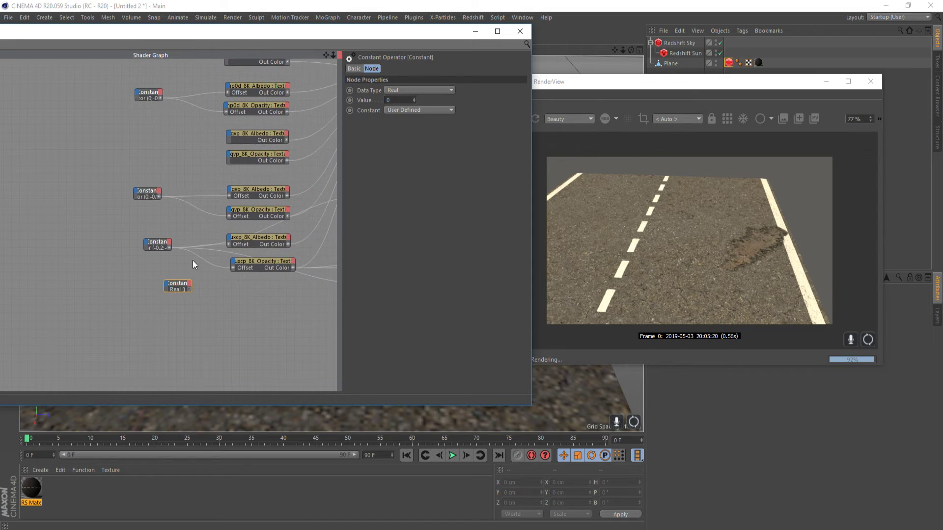
click(393, 100)
text(40)
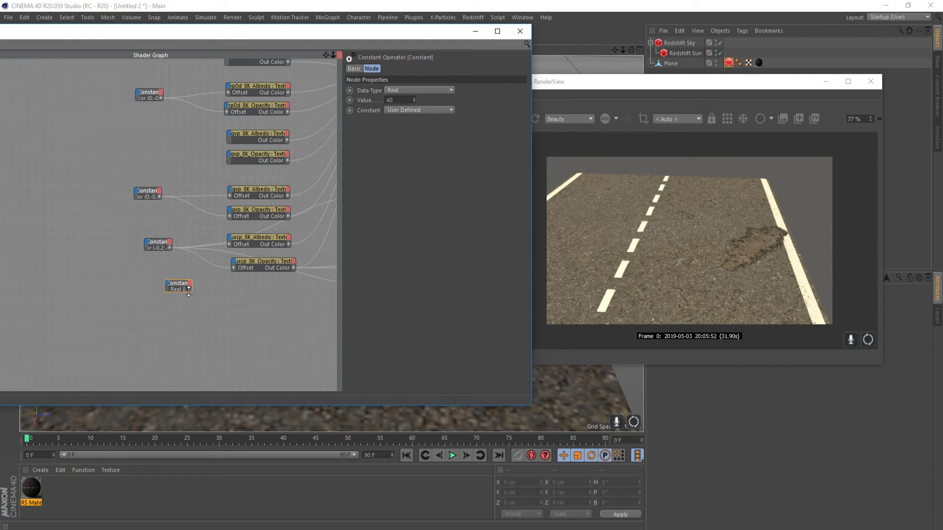
- Connect the new Constant's output to the Rotate inputs of the pothole Albedo and Opacity textures
drag(226, 243, 229, 238)
mouse_move(270, 263)
click(309, 281)
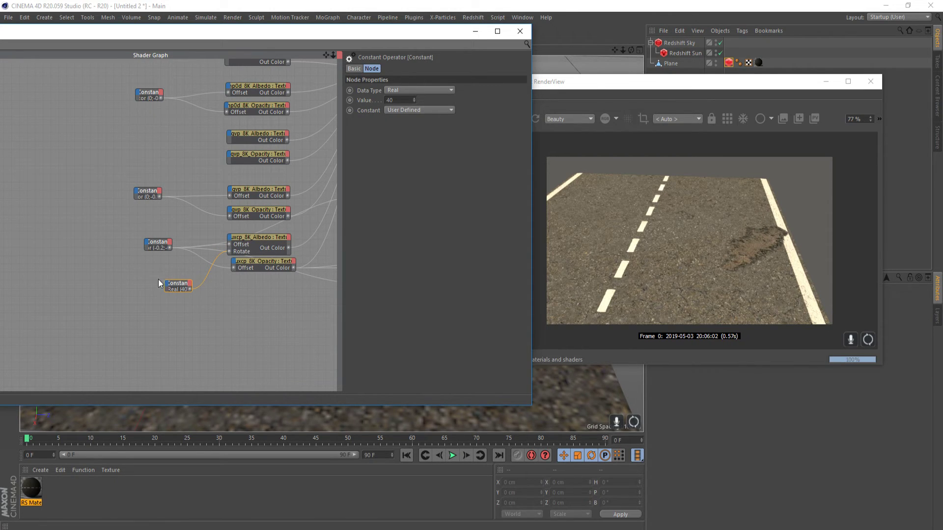
drag(234, 266, 235, 266)
mouse_move(290, 289)
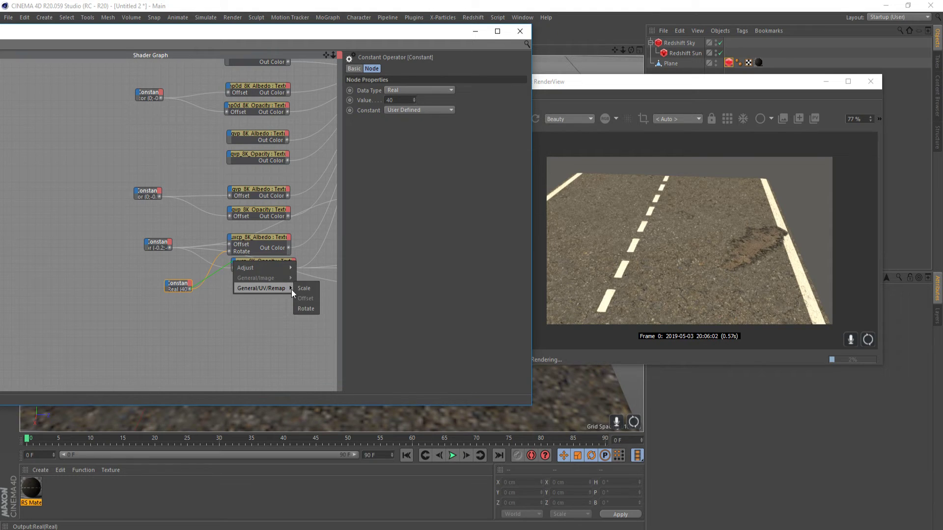
click(311, 310)
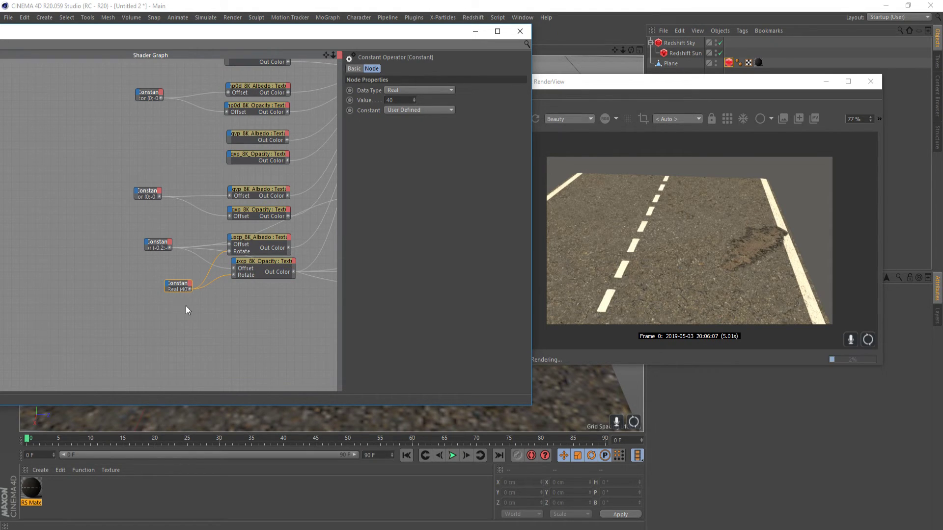
- Try a value of 30 on the rotation Constant
click(391, 100)
text(30)
key(Return)
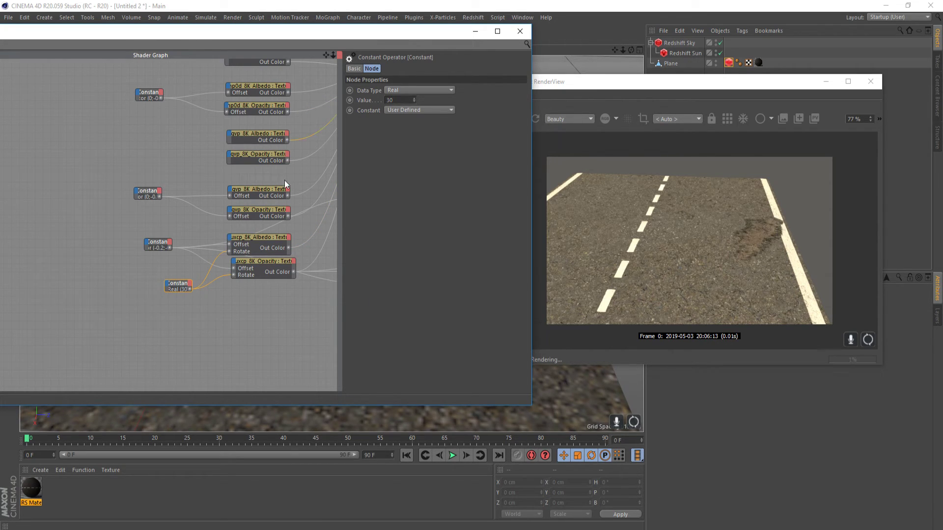
- Set the rotation Constant's value to 10
click(391, 100)
text(2)
key(BackSpace)
text(10)
key(Return)
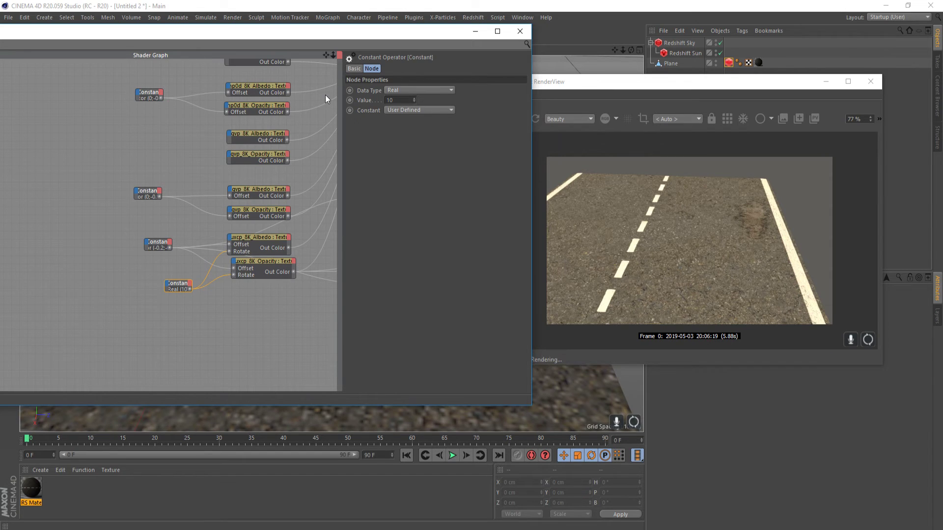
- Examine the node graph from the texture nodes through the RS Color Layer to the bump and displacement blenders and RS Material
middle_drag(292, 287, 101, 314)
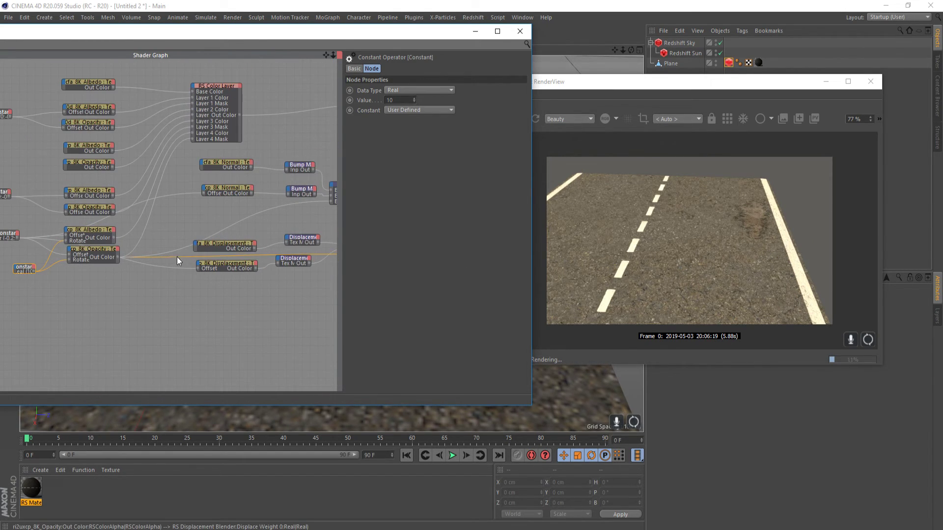
scroll(173, 190, down, 5)
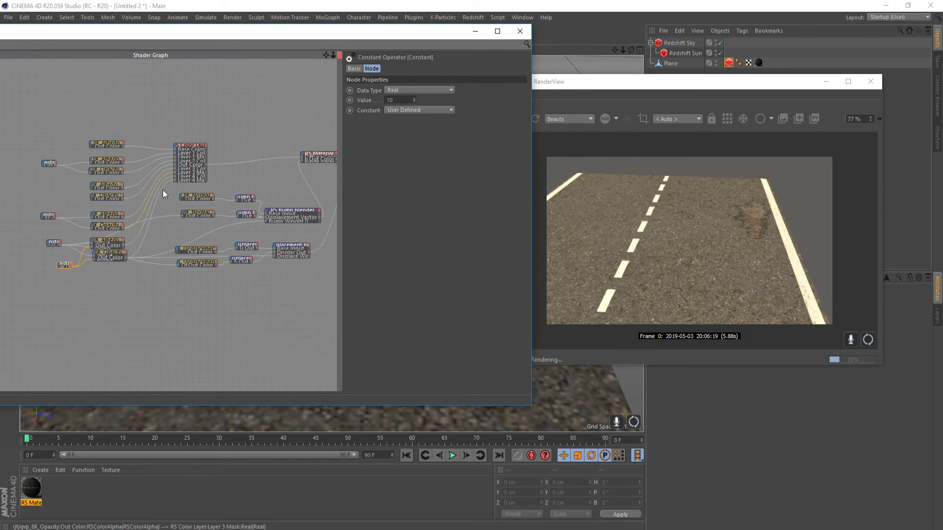
middle_drag(167, 201, 106, 205)
scroll(136, 176, up, 5)
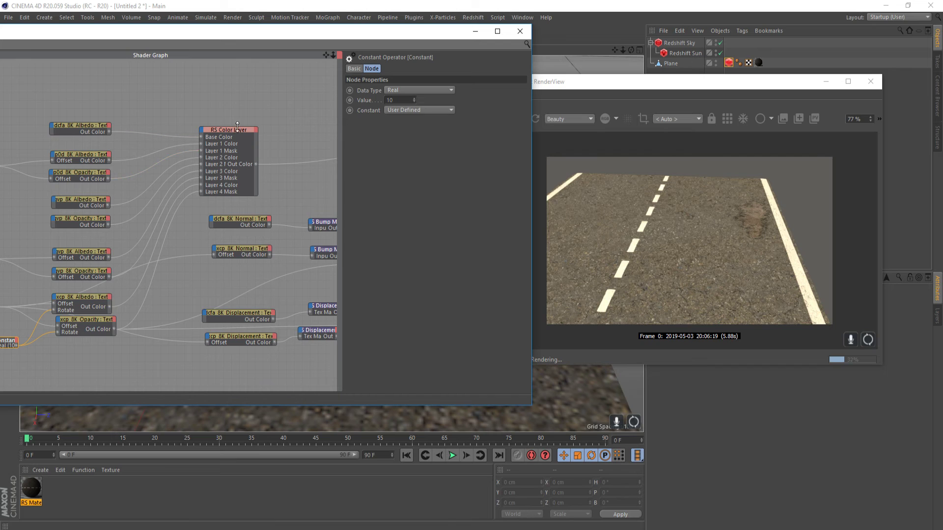
middle_drag(211, 233, 144, 238)
middle_drag(265, 246, 160, 243)
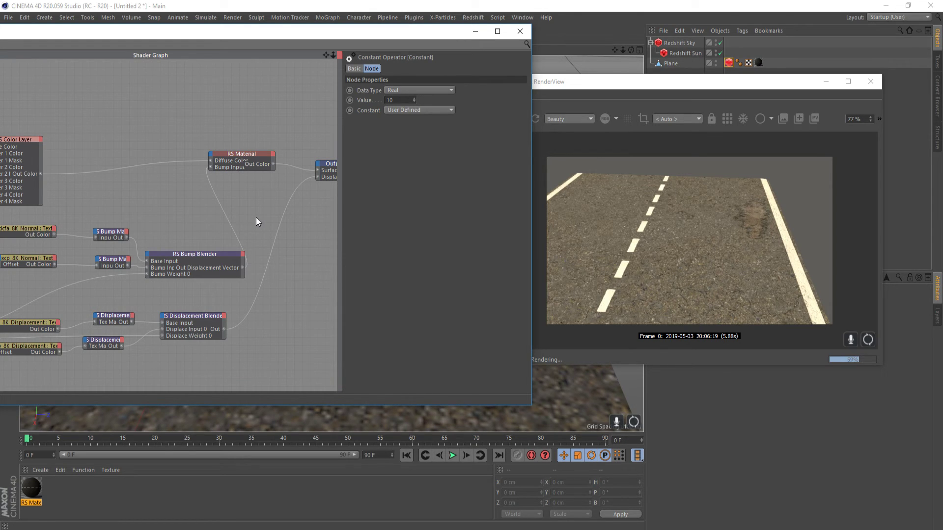
scroll(221, 218, left, 3)
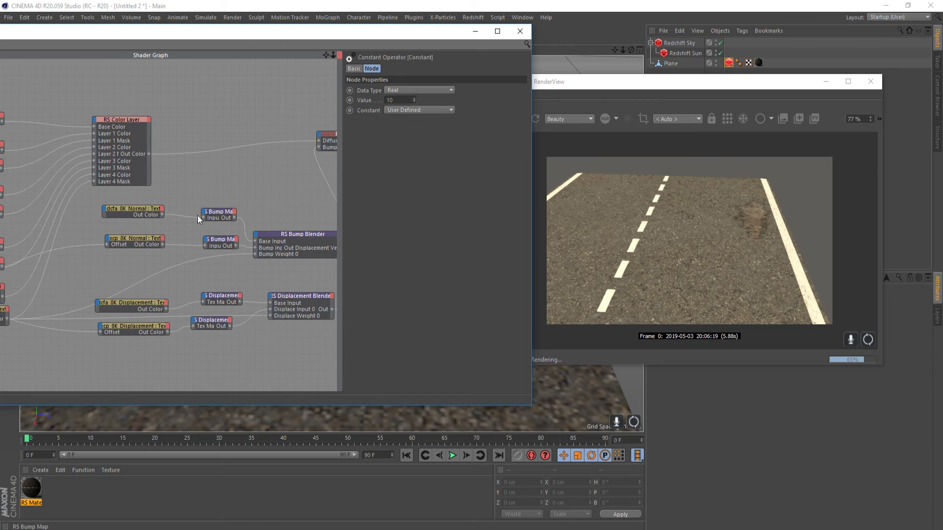
middle_drag(85, 273, 170, 258)
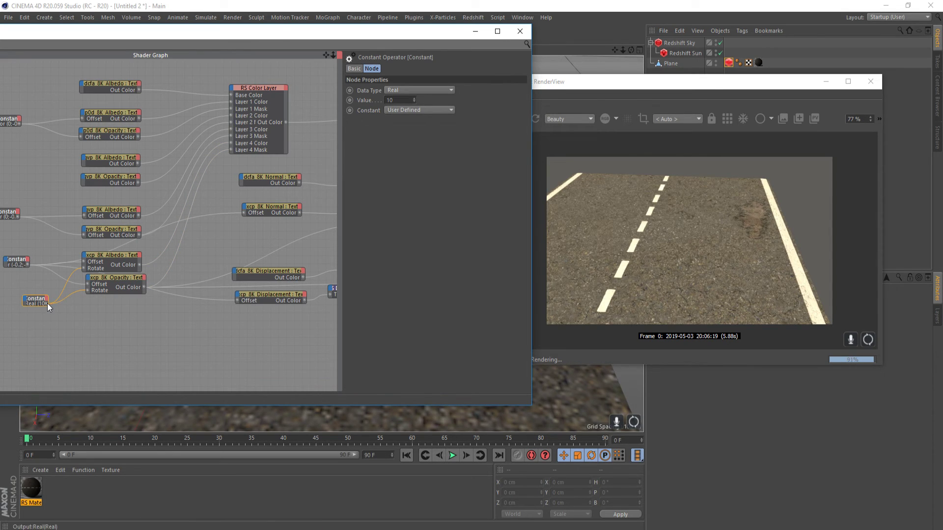
- Connect the rotation Constant's output to the Rotate inputs of the pothole Normal and Displacement textures
drag(47, 303, 245, 207)
mouse_move(278, 235)
click(318, 255)
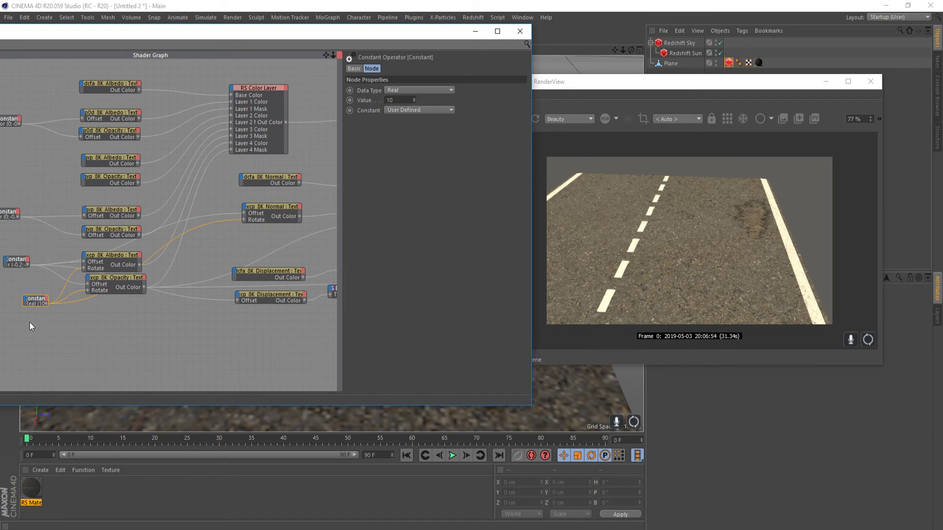
drag(46, 305, 240, 297)
mouse_move(282, 323)
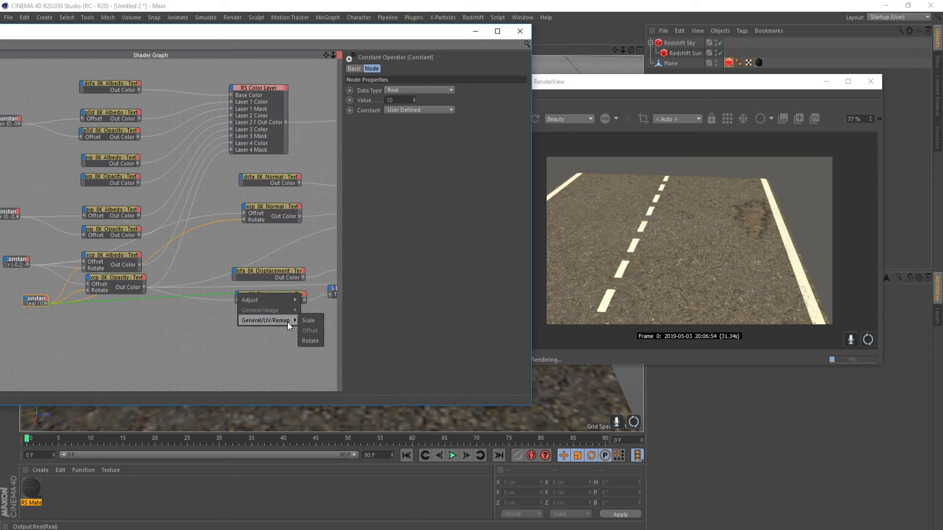
click(313, 341)
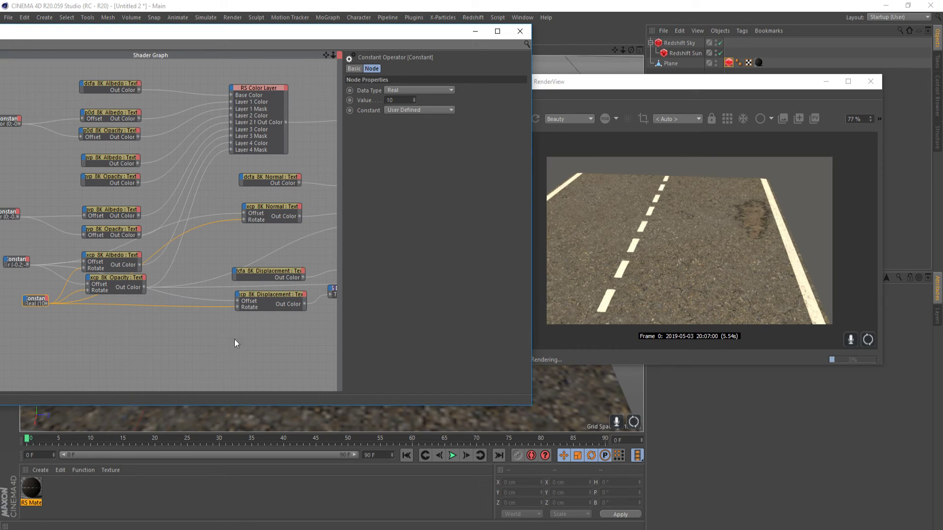
scroll(249, 249, down, 5)
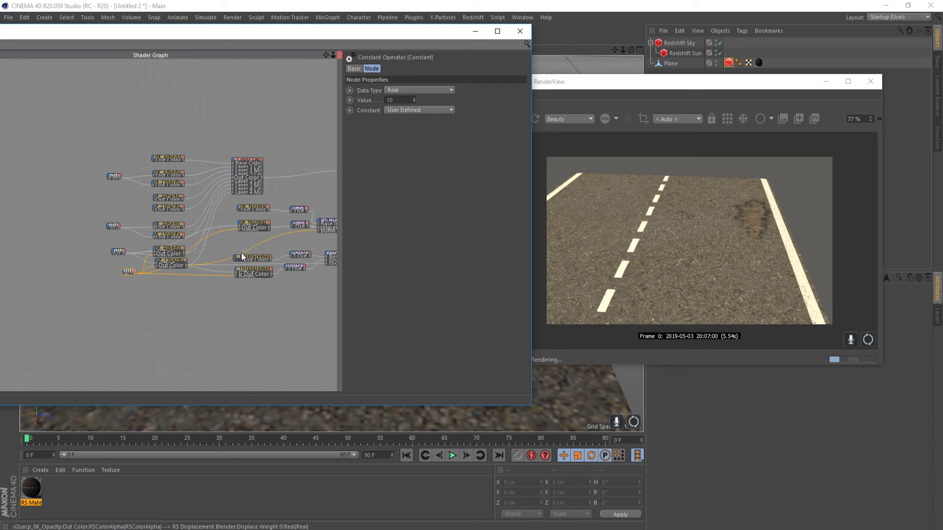
scroll(233, 248, up, 4)
scroll(204, 217, up, 2)
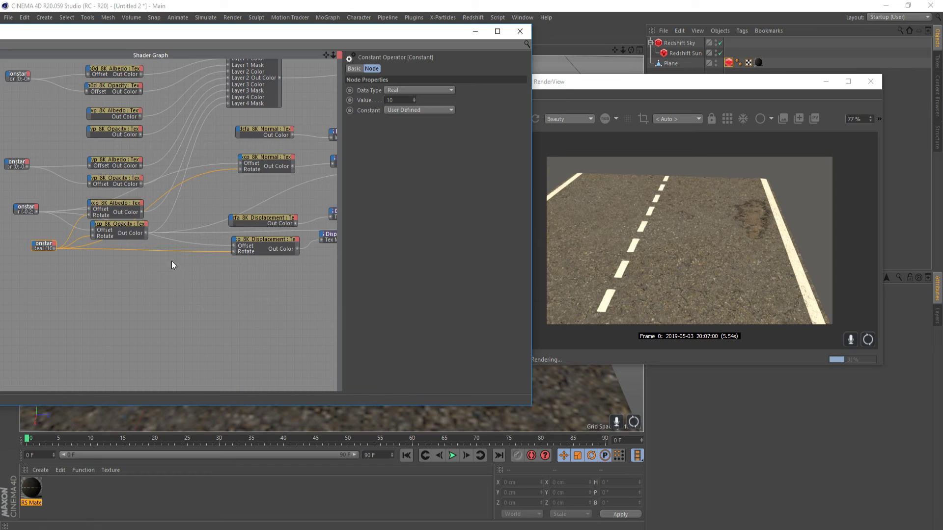
middle_drag(175, 258, 125, 308)
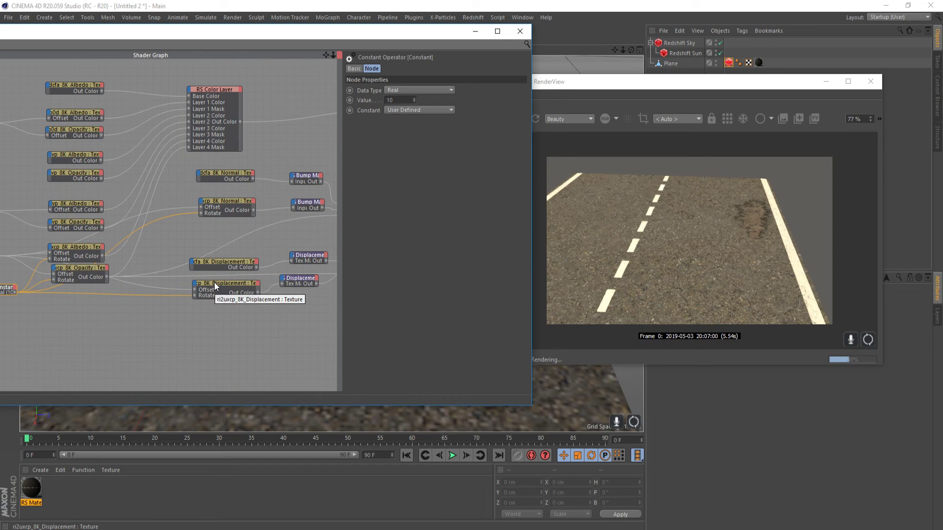